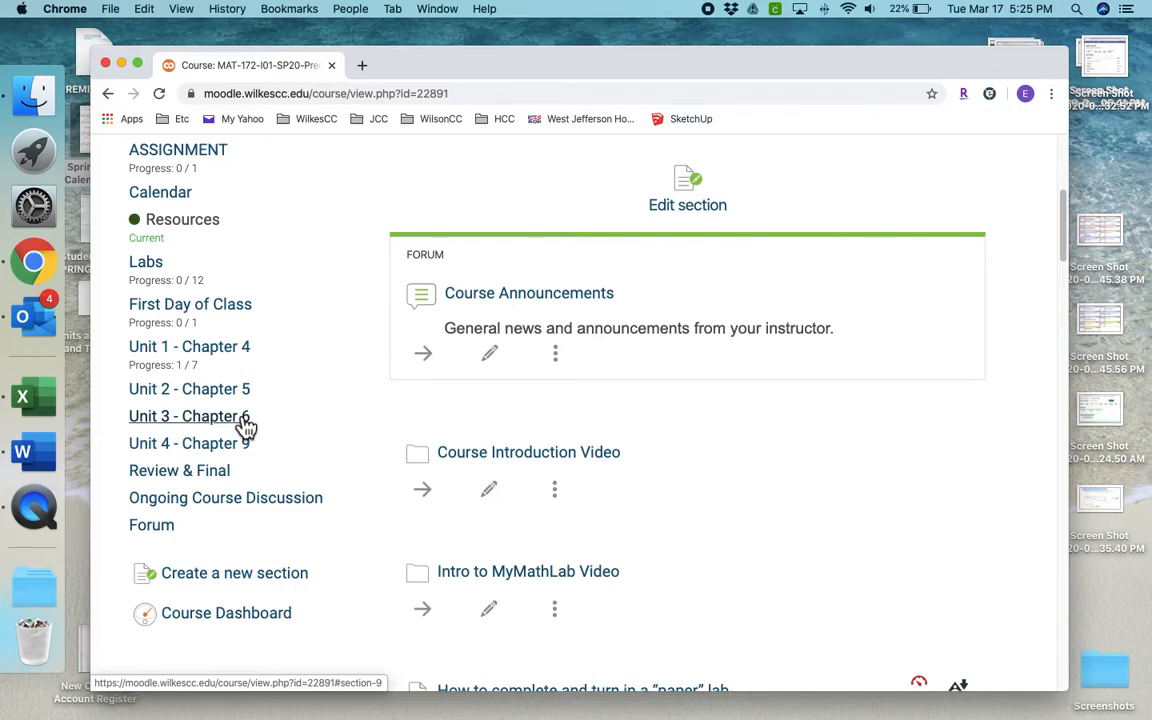
Start a new Assignment activity in the Labs section of the course
{"action": "left_click", "coordinate": [150, 262]}
{"action": "scroll", "coordinate": [545, 535], "scroll_direction": "down", "scroll_amount": 20}
{"action": "scroll", "coordinate": [548, 540], "scroll_direction": "down", "scroll_amount": 20}
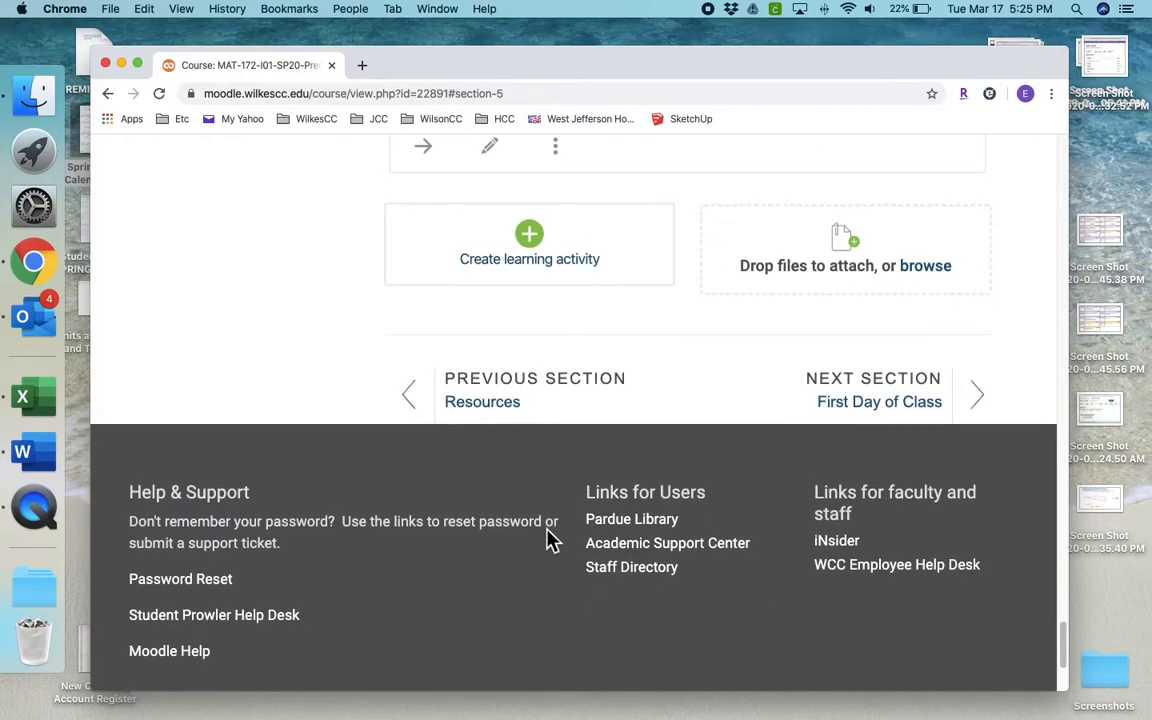
{"action": "scroll", "coordinate": [550, 540], "scroll_direction": "up", "scroll_amount": 3}
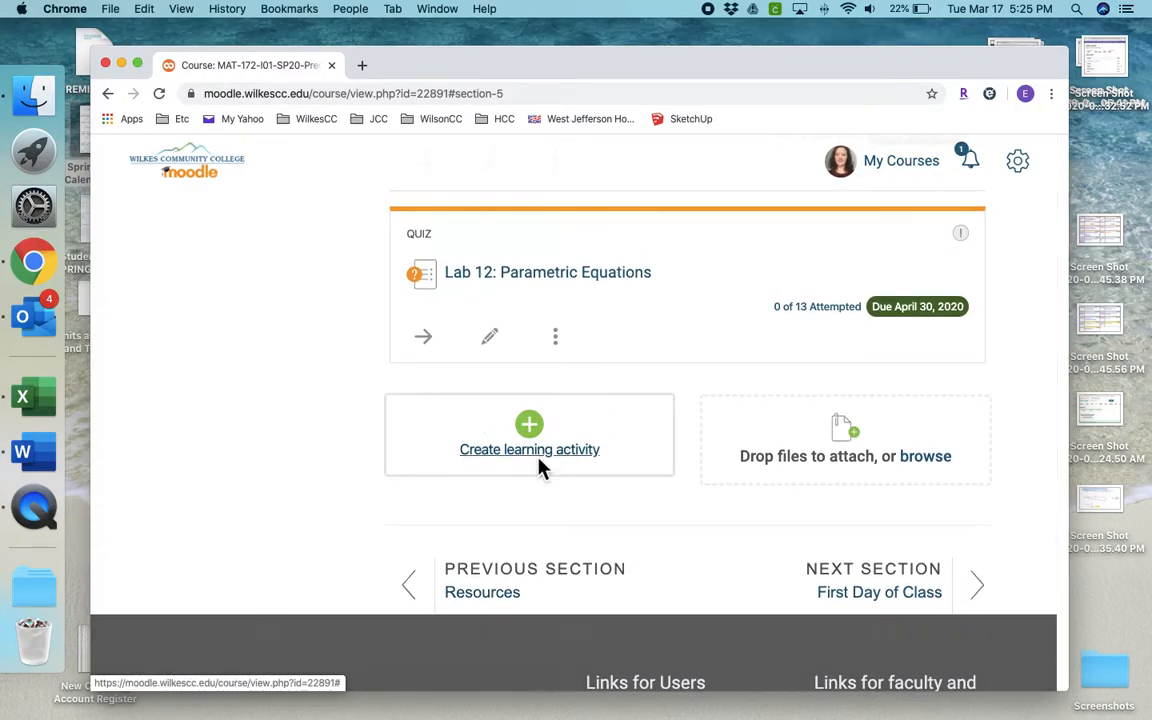
{"action": "left_click", "coordinate": [540, 460]}
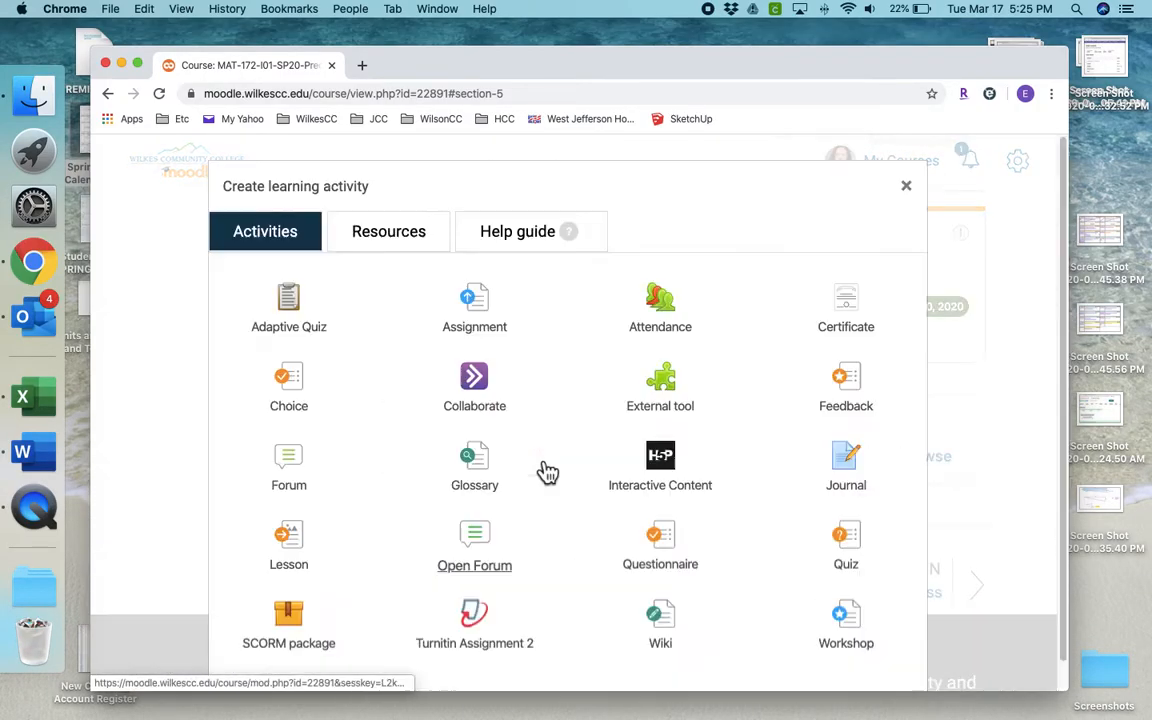
{"action": "left_click", "coordinate": [483, 340]}
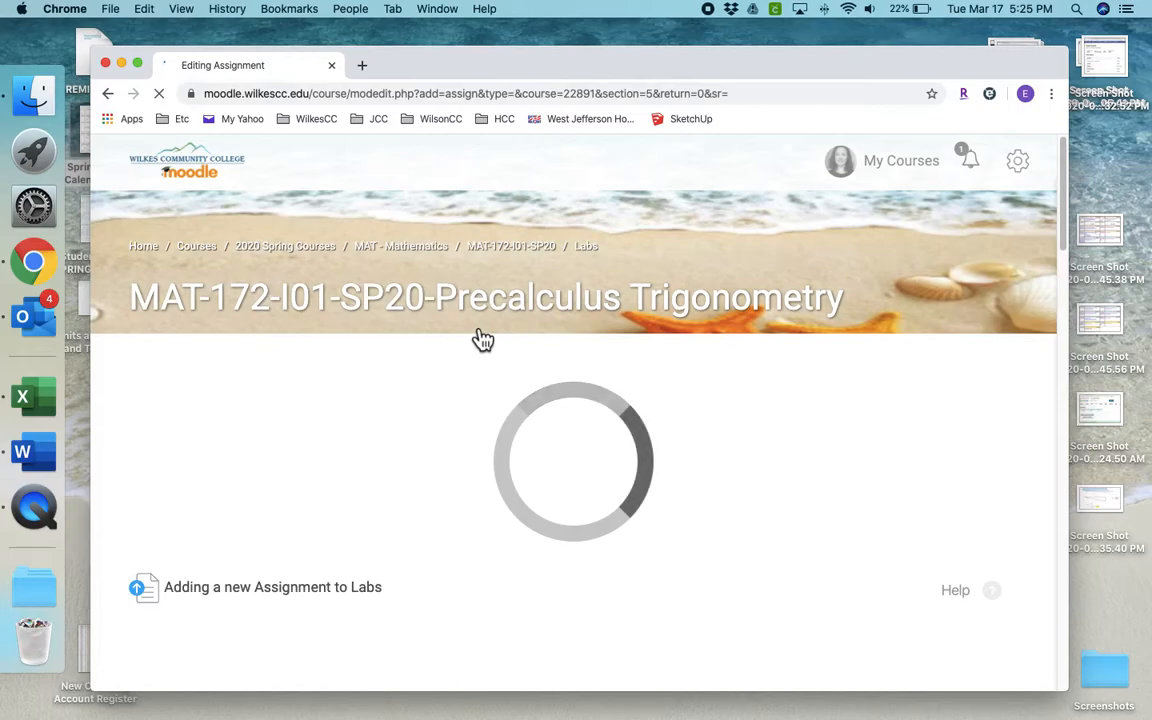
Name the new assignment "assignment"
{"action": "scroll", "coordinate": [480, 338], "scroll_direction": "down", "scroll_amount": 3}
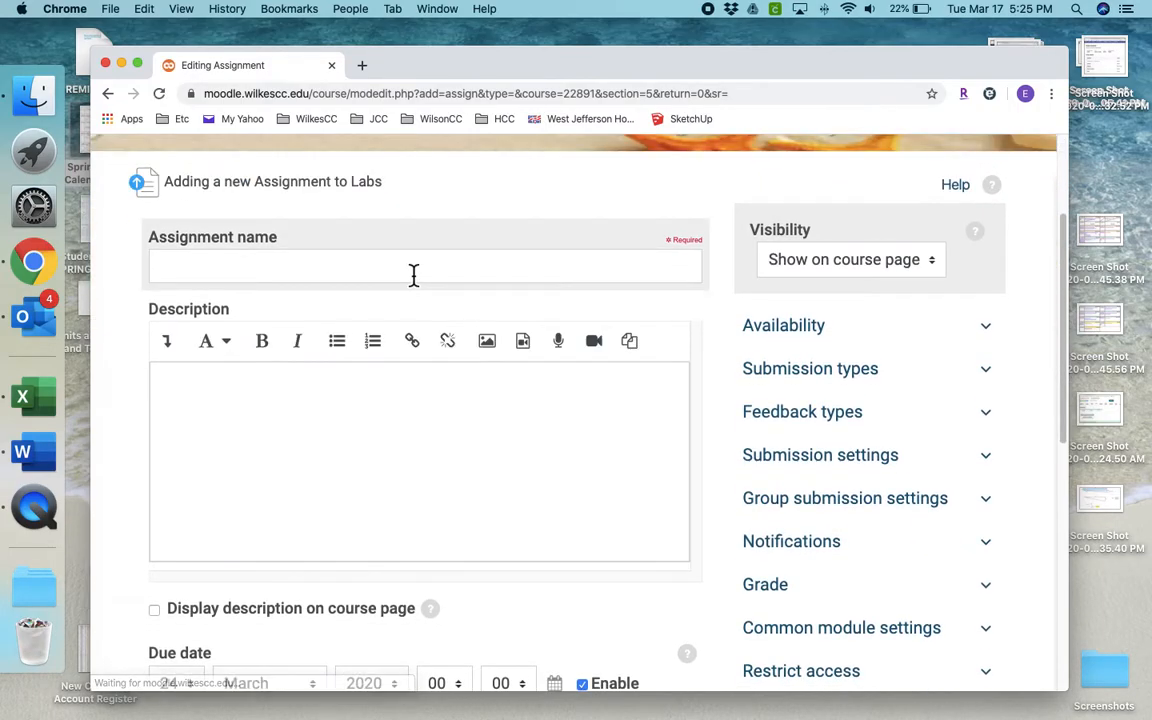
{"action": "left_click", "coordinate": [413, 274]}
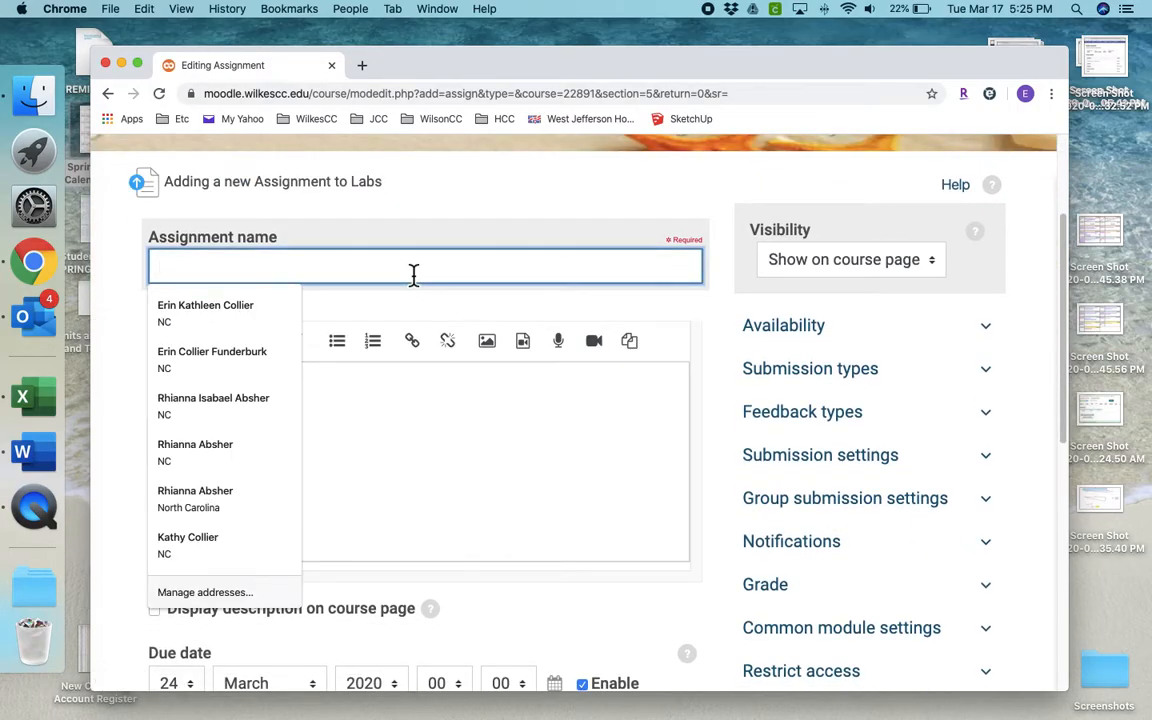
{"action": "type", "text": "test"}
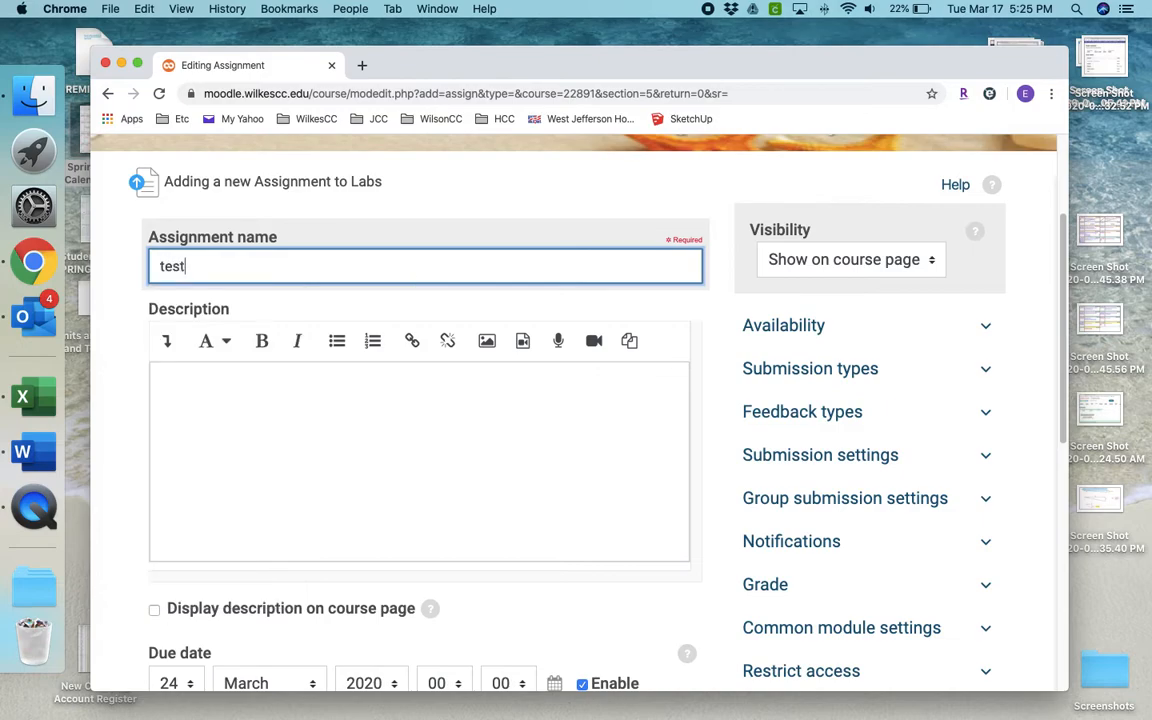
{"action": "key", "text": "BackSpace"}
{"action": "key", "text": "BackSpace"}
{"action": "key", "text": "BackSpace"}
{"action": "key", "text": "BackSpace"}
{"action": "type", "text": "assignment"}
Review the Availability dates and set the maximum number of uploaded files to 1 in the submission types
{"action": "scroll", "coordinate": [566, 401], "scroll_direction": "down", "scroll_amount": 2}
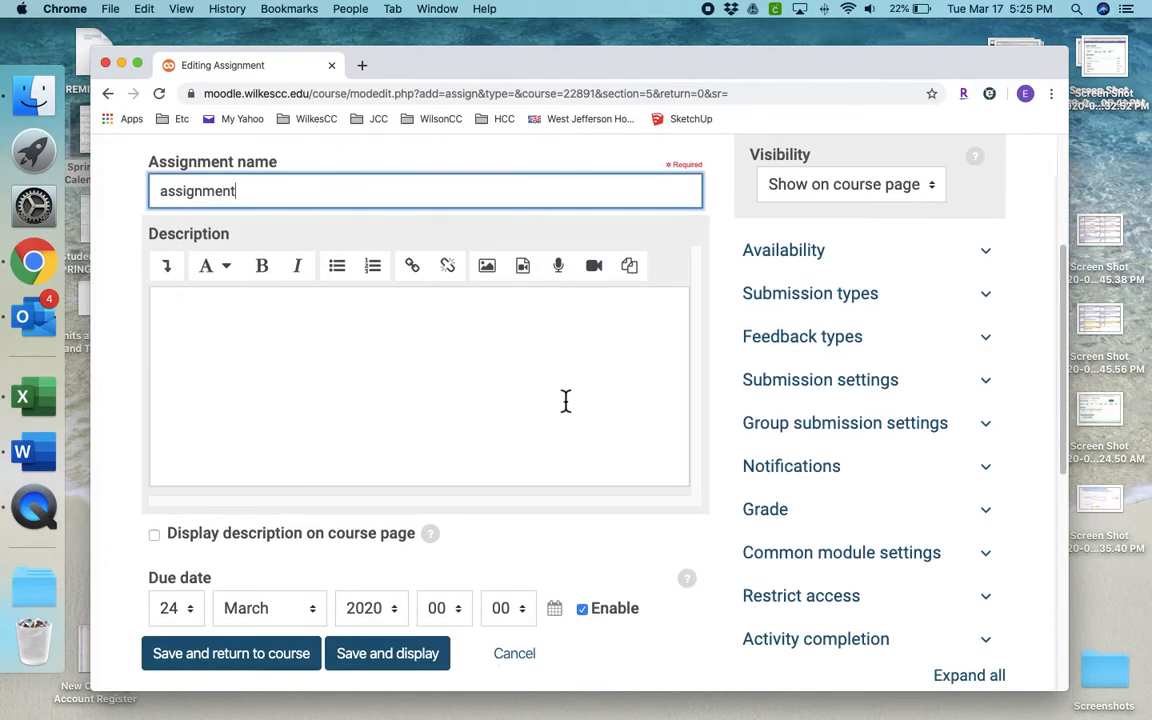
{"action": "scroll", "coordinate": [566, 401], "scroll_direction": "down", "scroll_amount": 1}
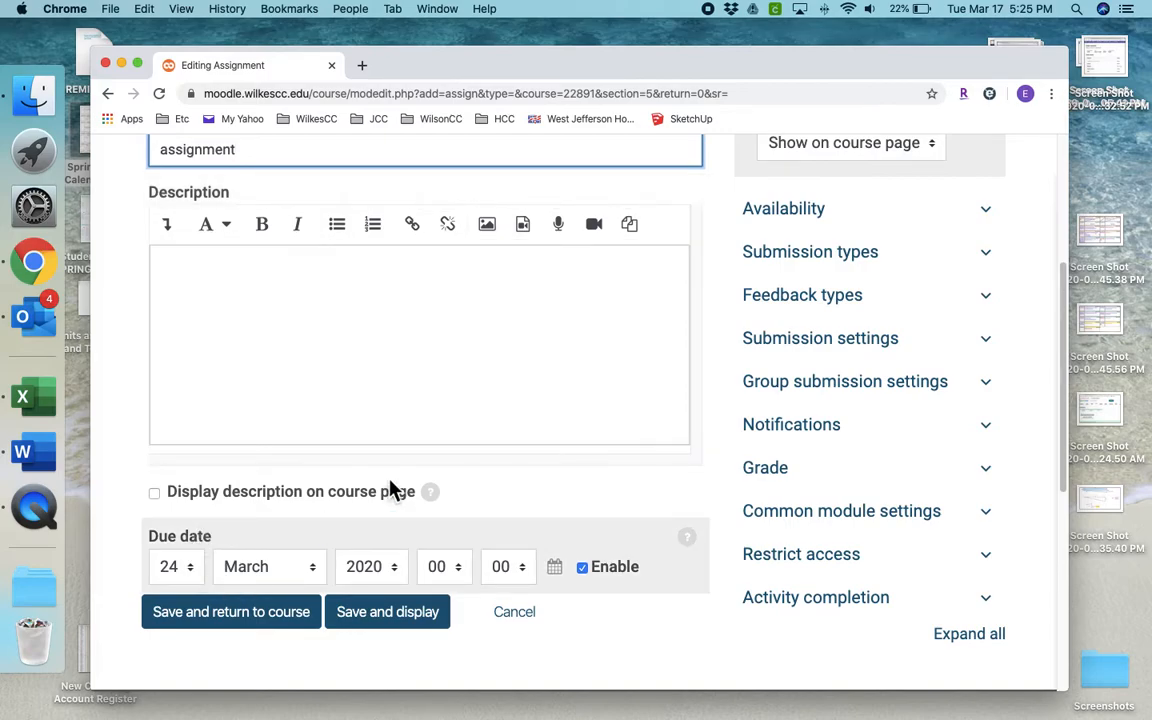
{"action": "left_click", "coordinate": [995, 221]}
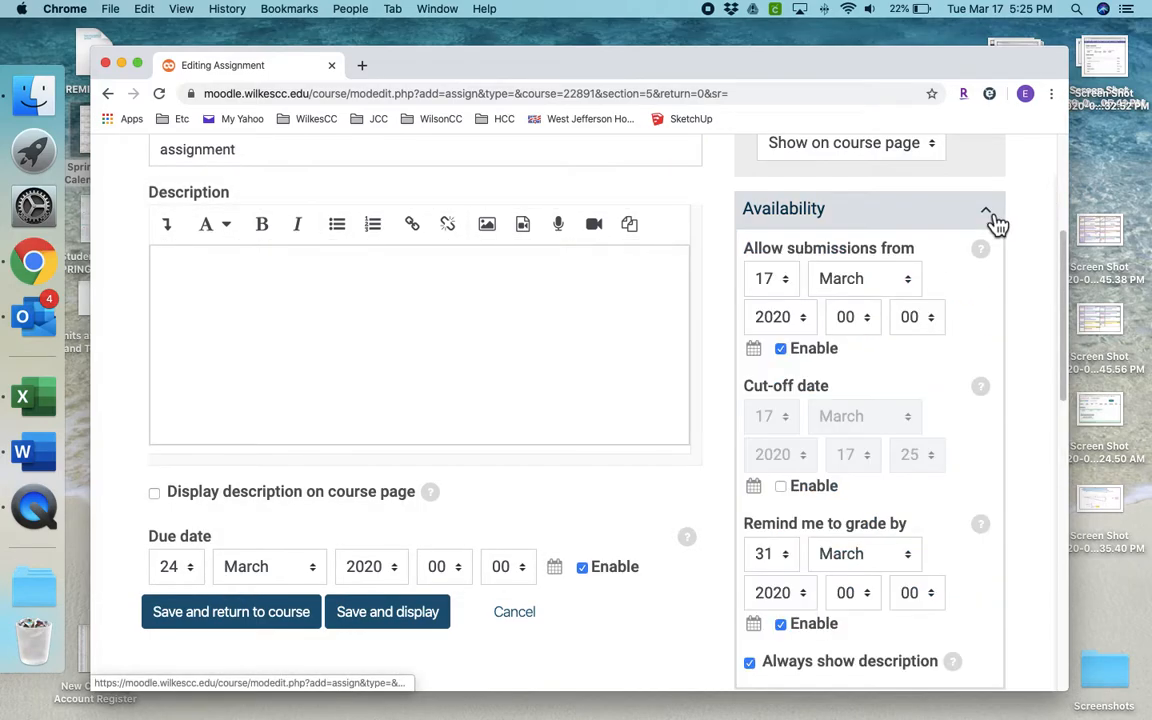
{"action": "left_click", "coordinate": [995, 221]}
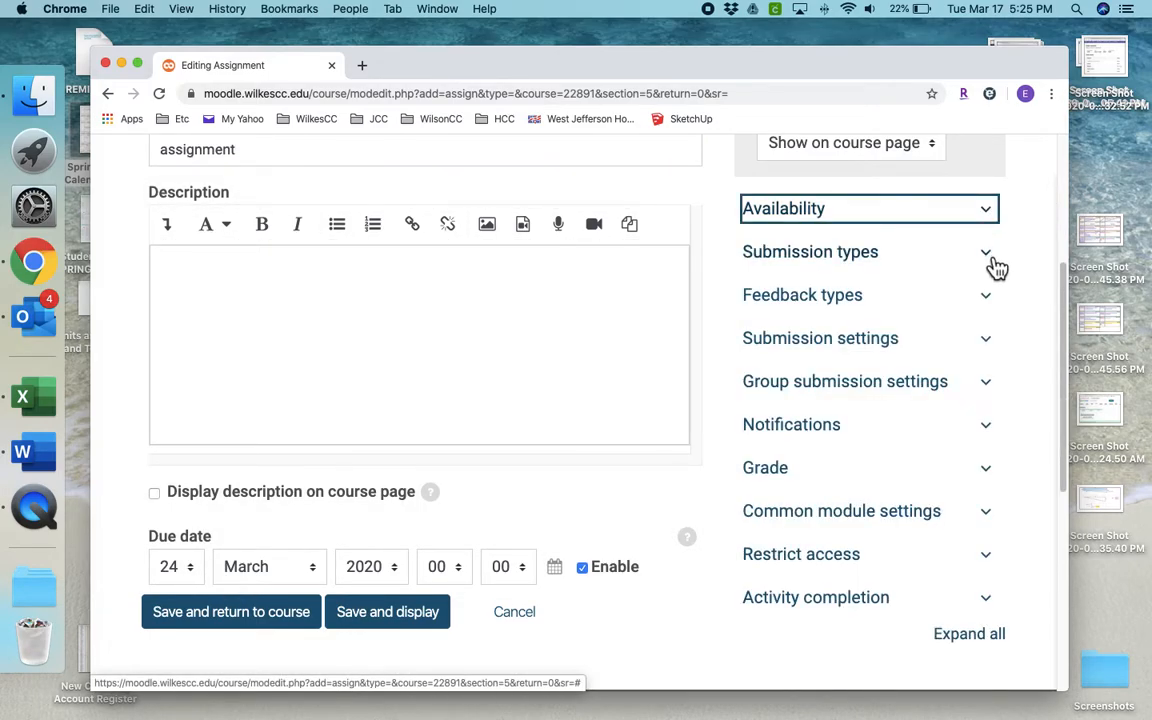
{"action": "left_click", "coordinate": [990, 258]}
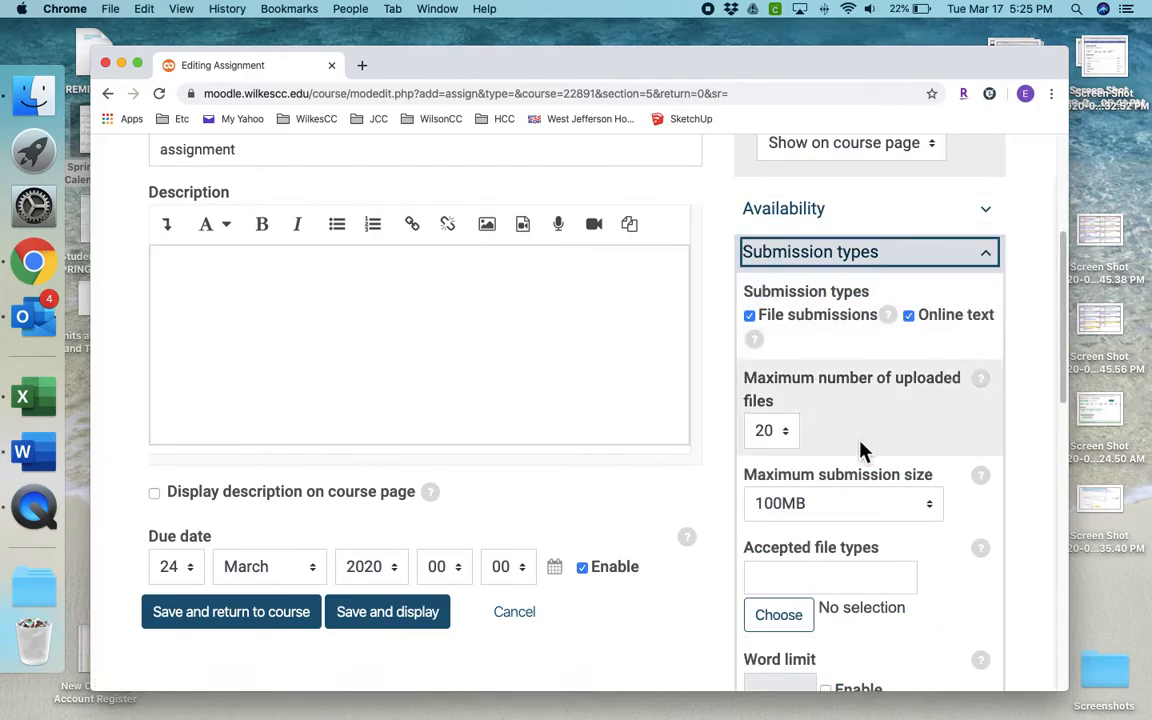
{"action": "scroll", "coordinate": [860, 453], "scroll_direction": "down", "scroll_amount": 5}
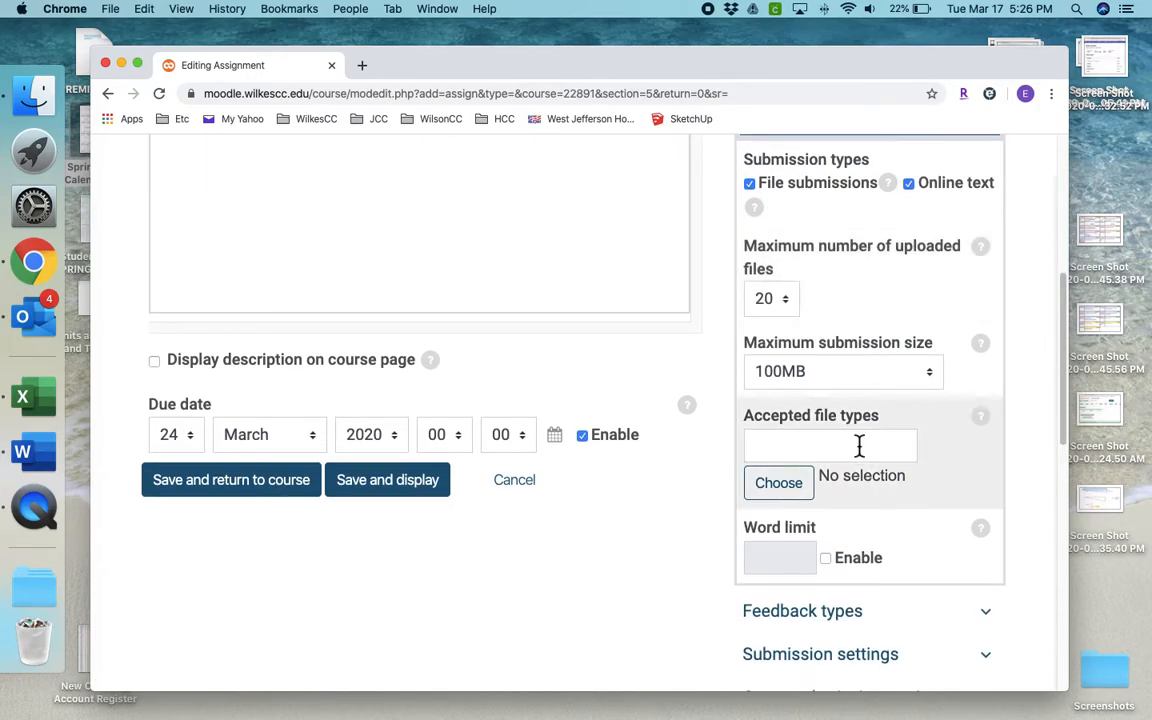
{"action": "scroll", "coordinate": [859, 446], "scroll_direction": "up", "scroll_amount": 1}
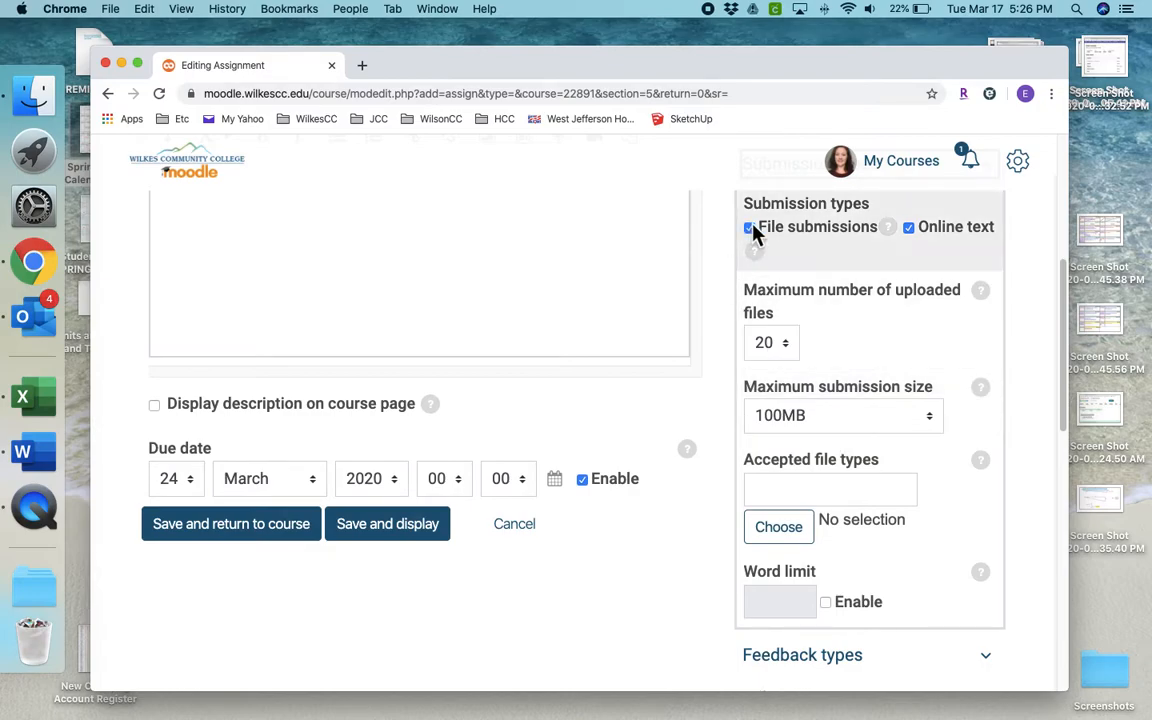
{"action": "left_click", "coordinate": [786, 346]}
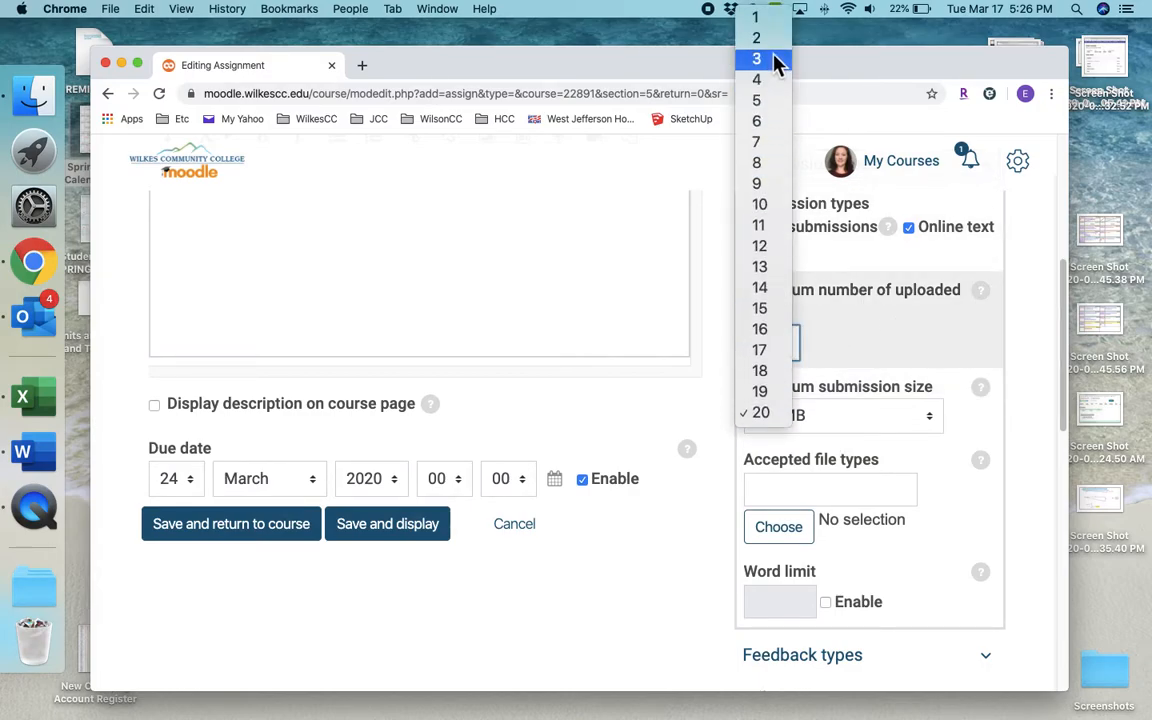
{"action": "left_click", "coordinate": [768, 17]}
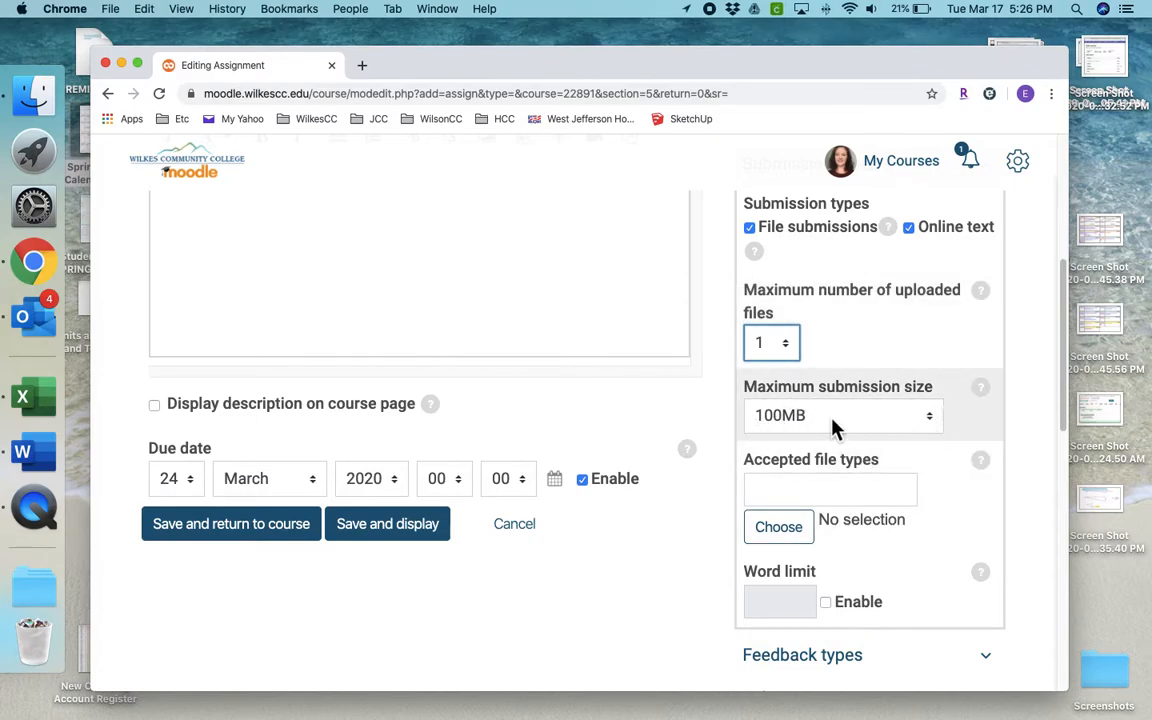
Restrict the accepted file types for submissions to Document files and PDF document, and save the selection
{"action": "scroll", "coordinate": [688, 479], "scroll_direction": "up", "scroll_amount": 1}
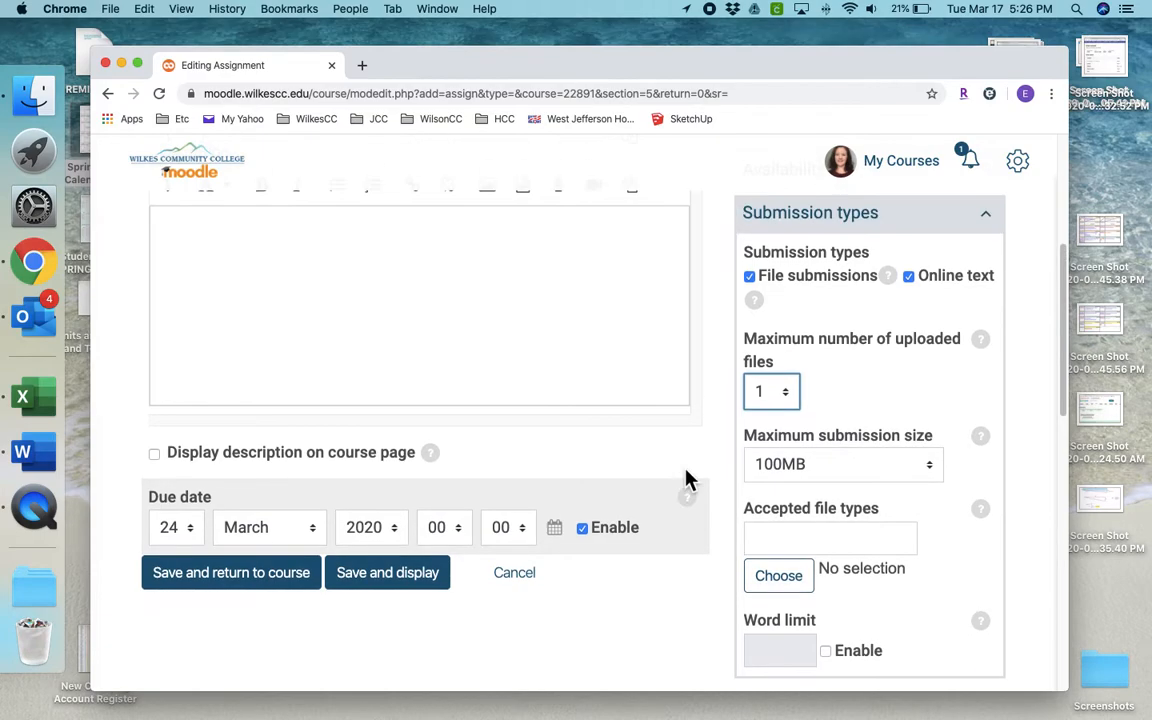
{"action": "scroll", "coordinate": [684, 478], "scroll_direction": "up", "scroll_amount": 1}
{"action": "scroll", "coordinate": [686, 478], "scroll_direction": "down", "scroll_amount": 3}
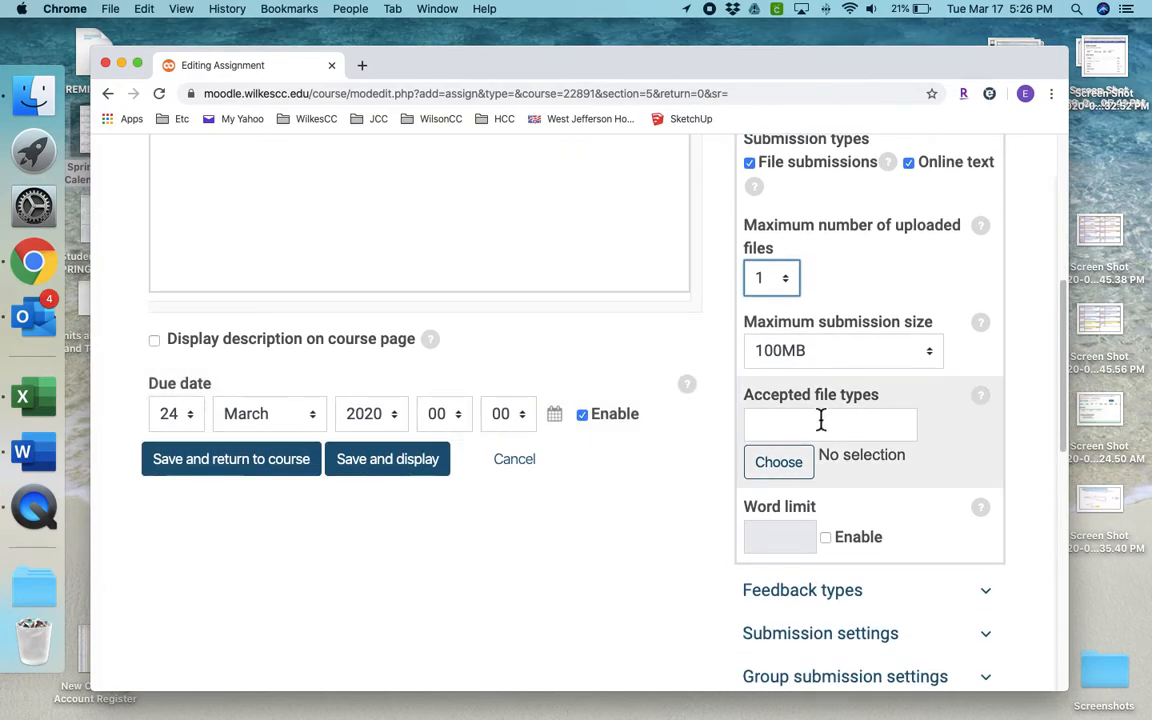
{"action": "left_click", "coordinate": [788, 472]}
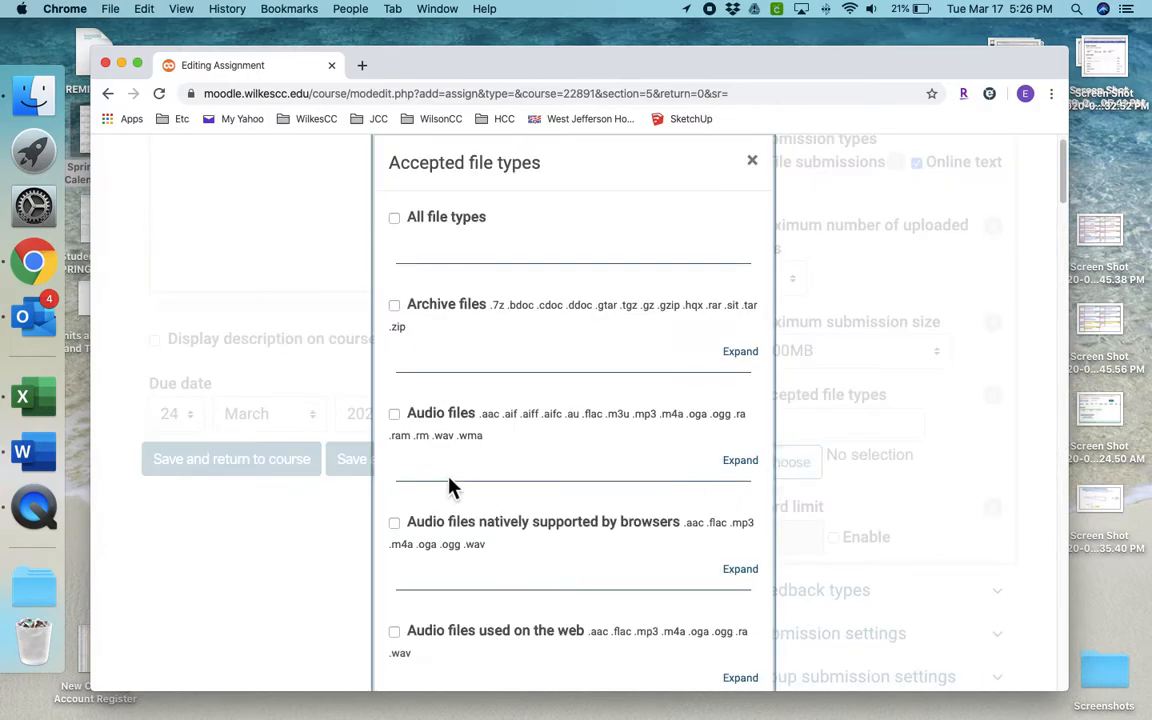
{"action": "scroll", "coordinate": [449, 487], "scroll_direction": "down", "scroll_amount": 14}
{"action": "scroll", "coordinate": [449, 487], "scroll_direction": "down", "scroll_amount": 10}
{"action": "scroll", "coordinate": [449, 487], "scroll_direction": "down", "scroll_amount": 10}
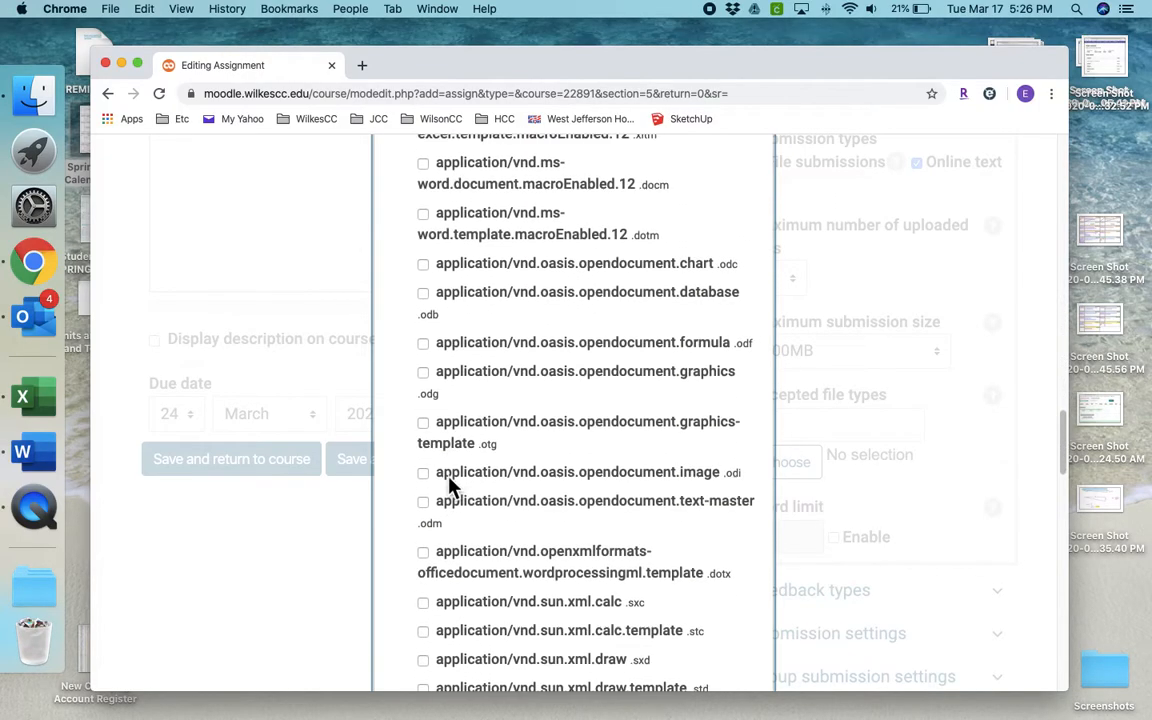
{"action": "scroll", "coordinate": [449, 487], "scroll_direction": "down", "scroll_amount": 12}
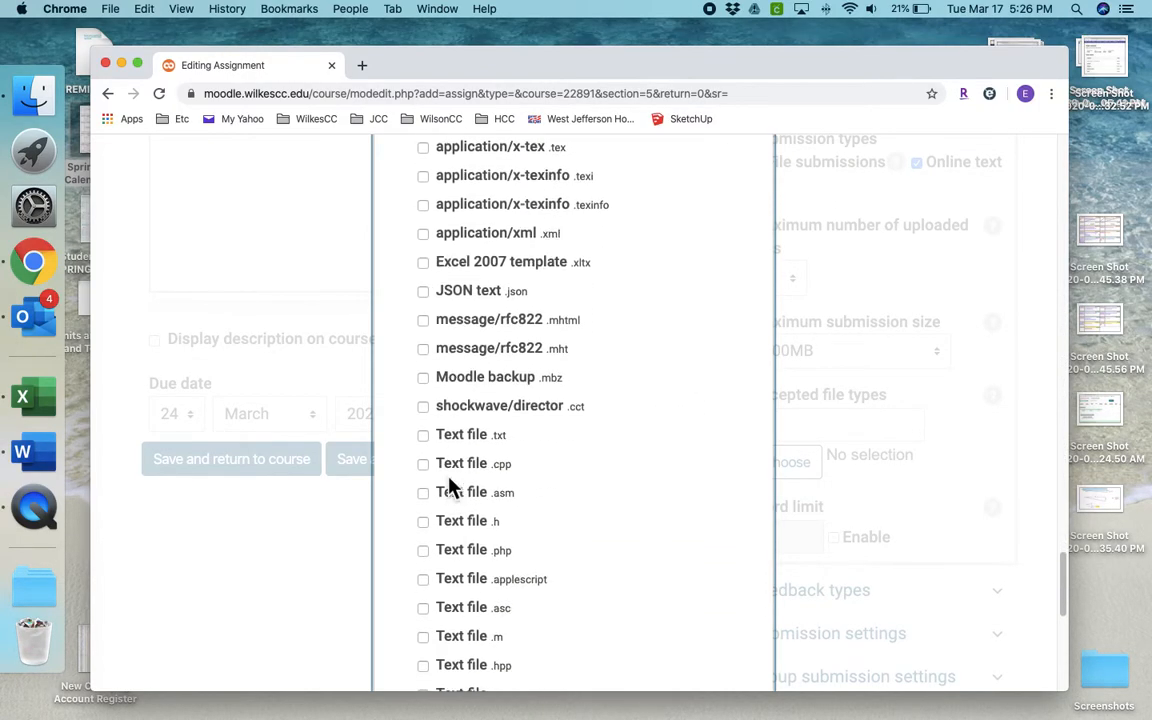
{"action": "scroll", "coordinate": [449, 487], "scroll_direction": "down", "scroll_amount": 6}
{"action": "scroll", "coordinate": [449, 487], "scroll_direction": "up", "scroll_amount": 10}
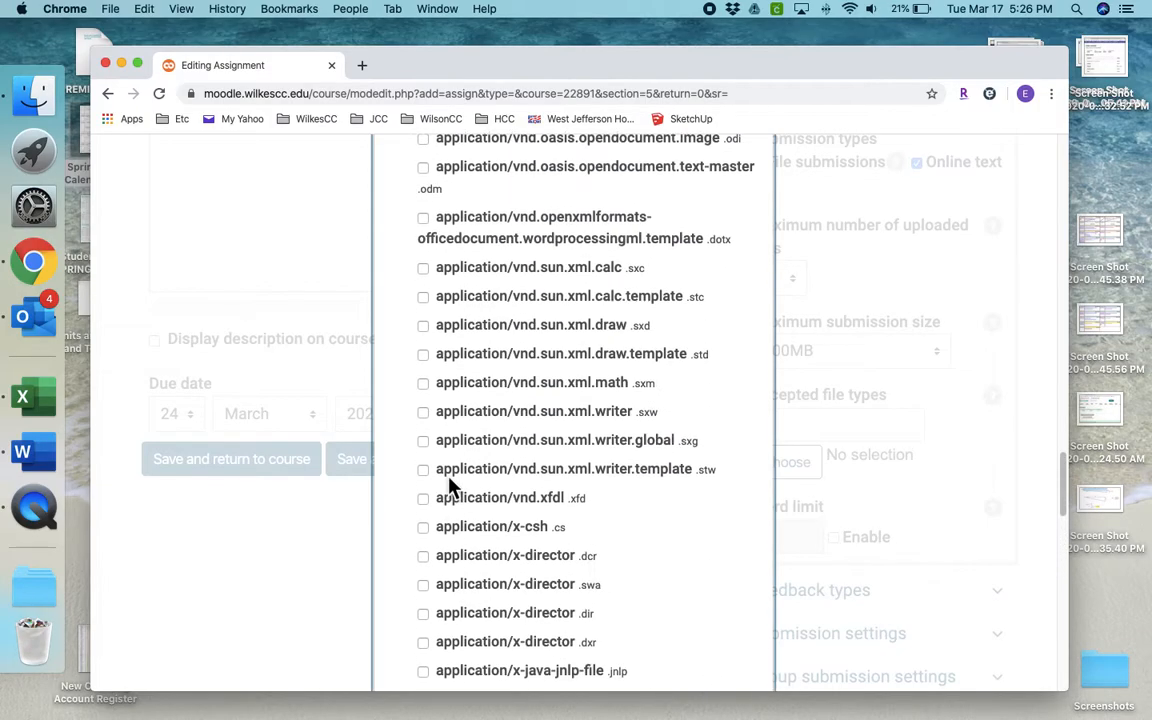
{"action": "scroll", "coordinate": [449, 487], "scroll_direction": "up", "scroll_amount": 10}
{"action": "scroll", "coordinate": [449, 487], "scroll_direction": "down", "scroll_amount": 2}
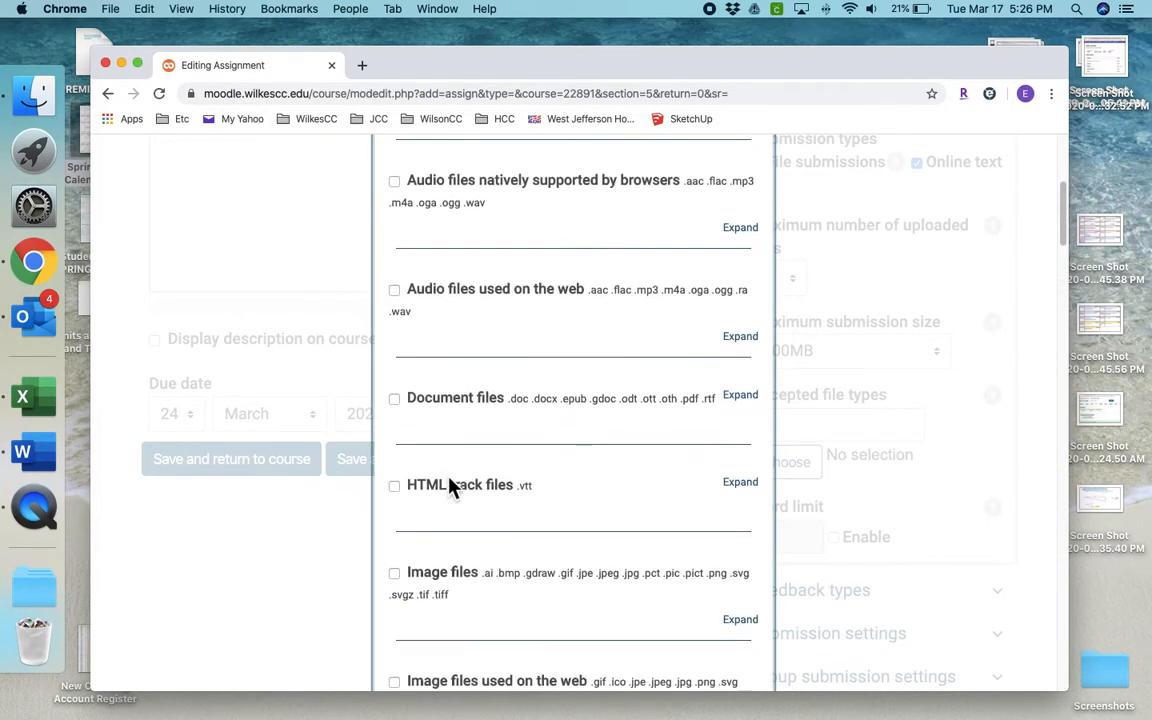
{"action": "left_click", "coordinate": [396, 399]}
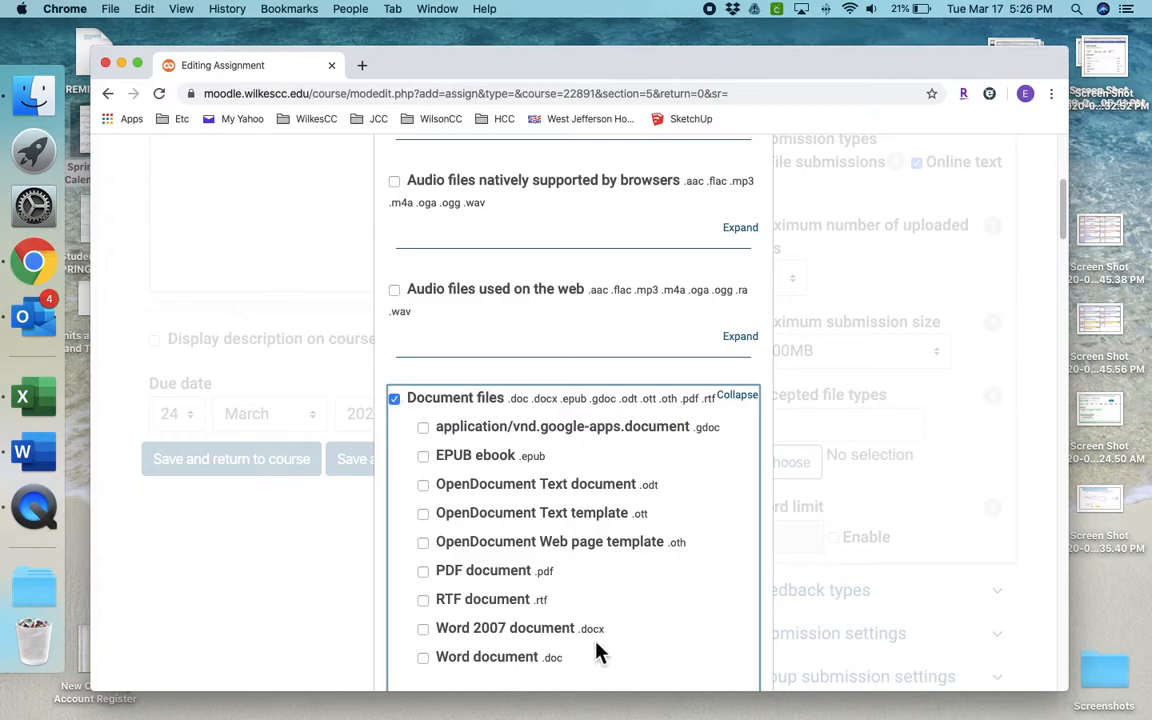
{"action": "scroll", "coordinate": [597, 652], "scroll_direction": "down", "scroll_amount": 2}
{"action": "left_click", "coordinate": [423, 483]}
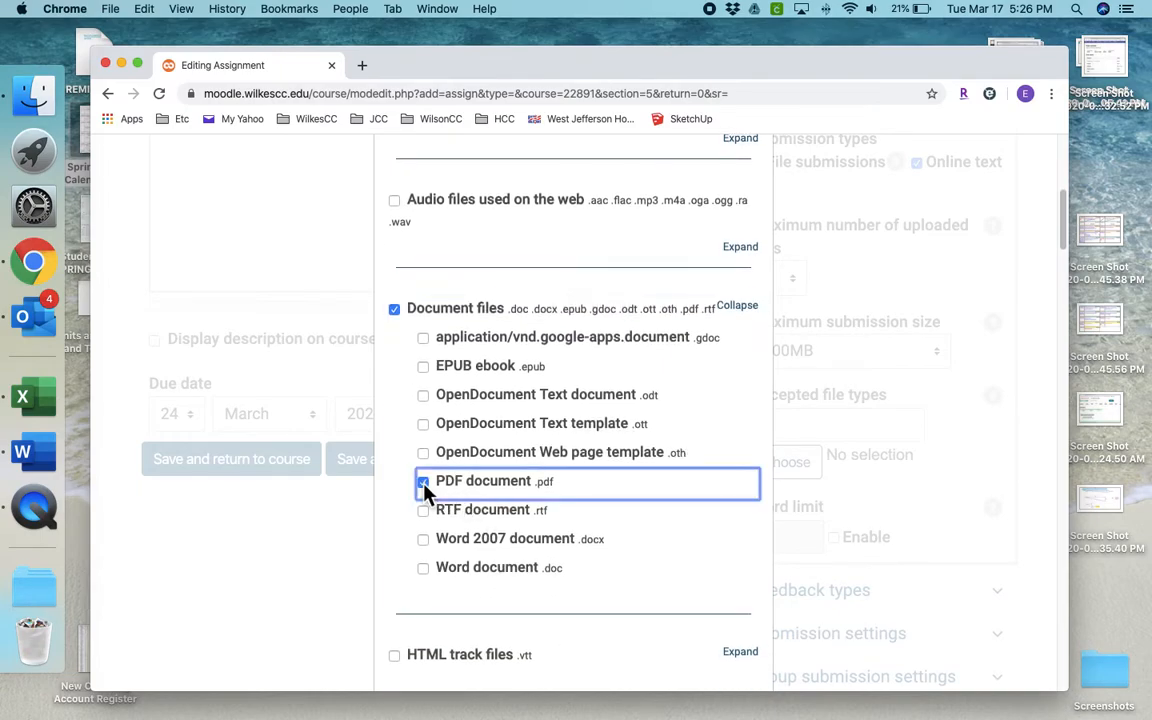
{"action": "scroll", "coordinate": [698, 601], "scroll_direction": "down", "scroll_amount": 15}
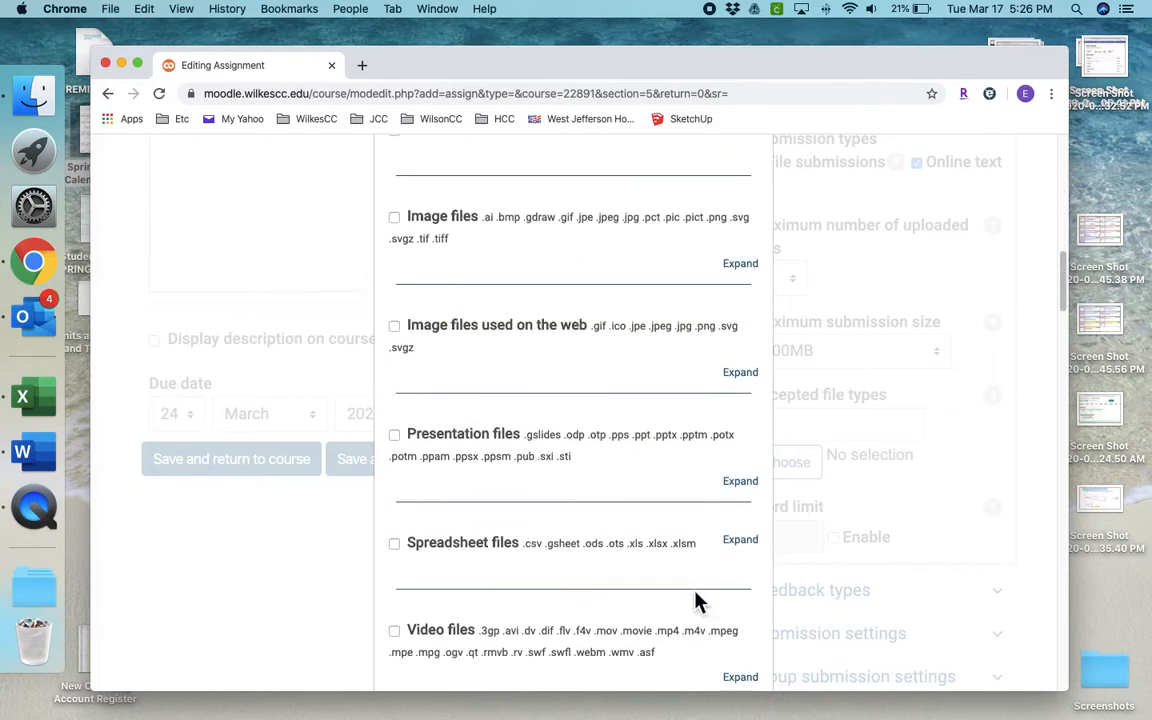
{"action": "scroll", "coordinate": [698, 601], "scroll_direction": "down", "scroll_amount": 15}
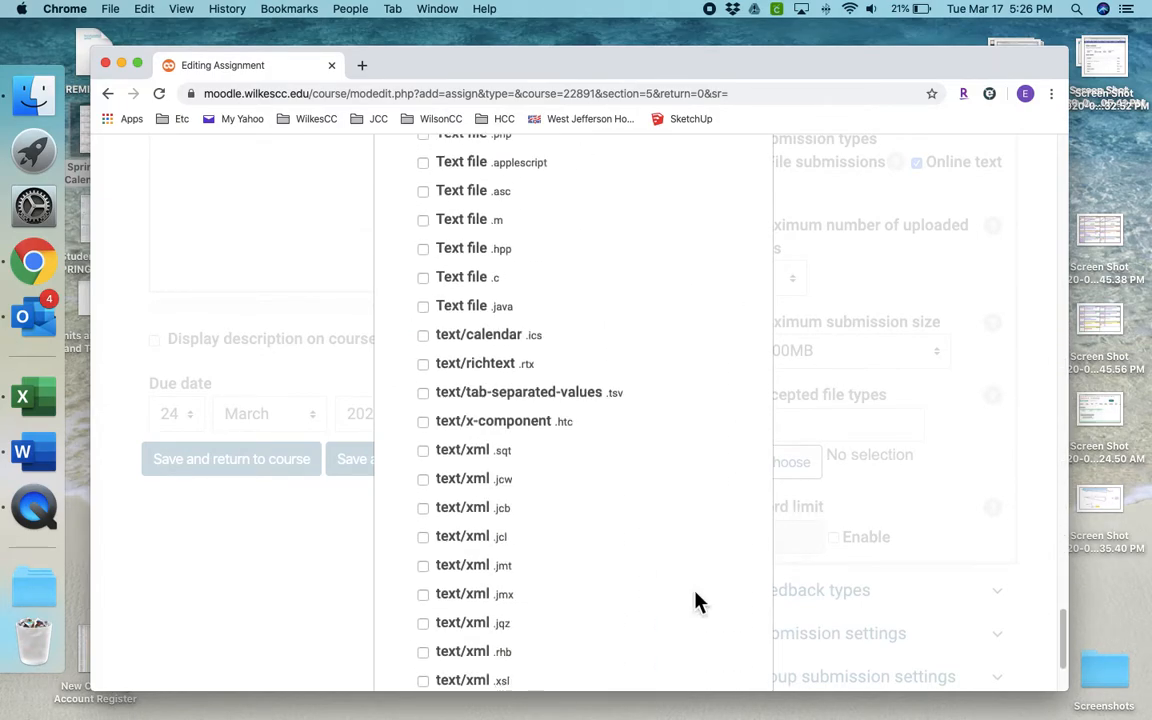
{"action": "left_click", "coordinate": [640, 648]}
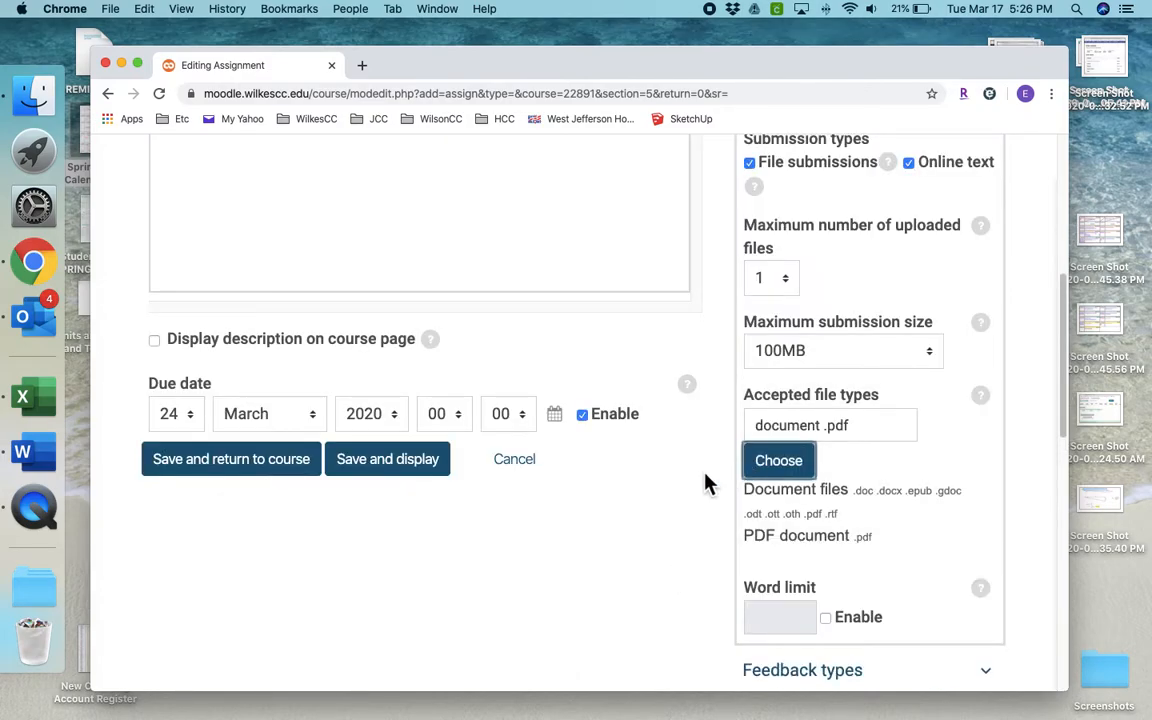
Expand the Feedback types and Submission settings sections to review their options
{"action": "scroll", "coordinate": [705, 484], "scroll_direction": "down", "scroll_amount": 4}
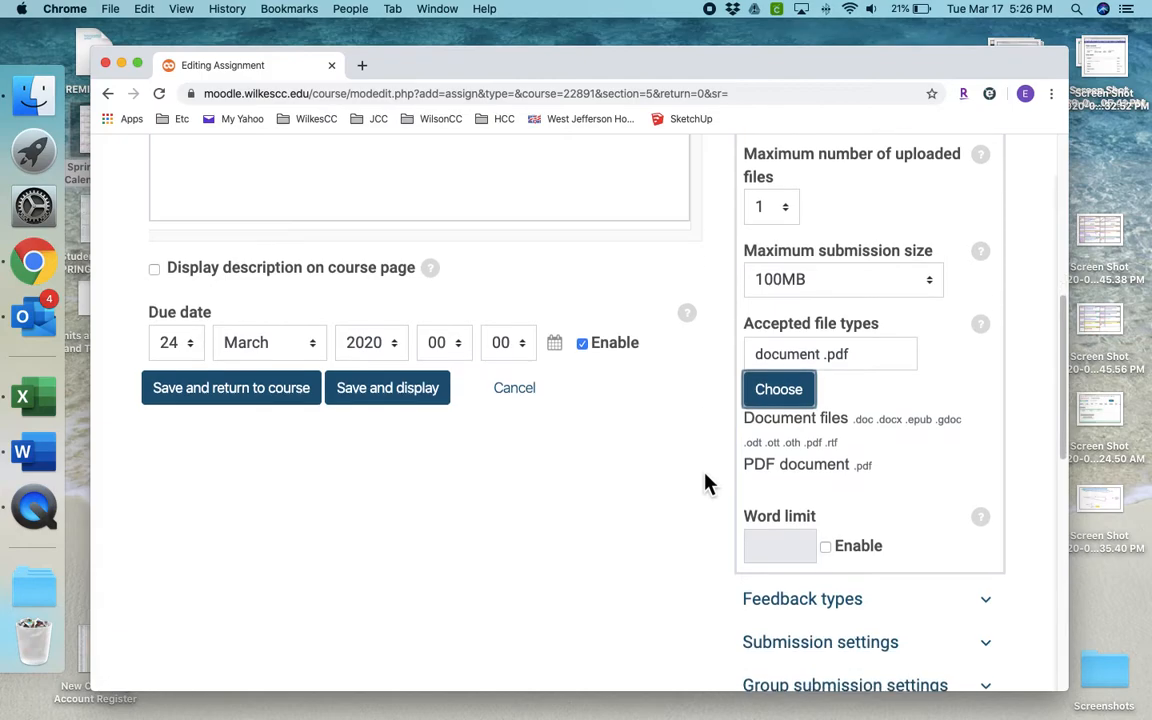
{"action": "scroll", "coordinate": [705, 484], "scroll_direction": "down", "scroll_amount": 5}
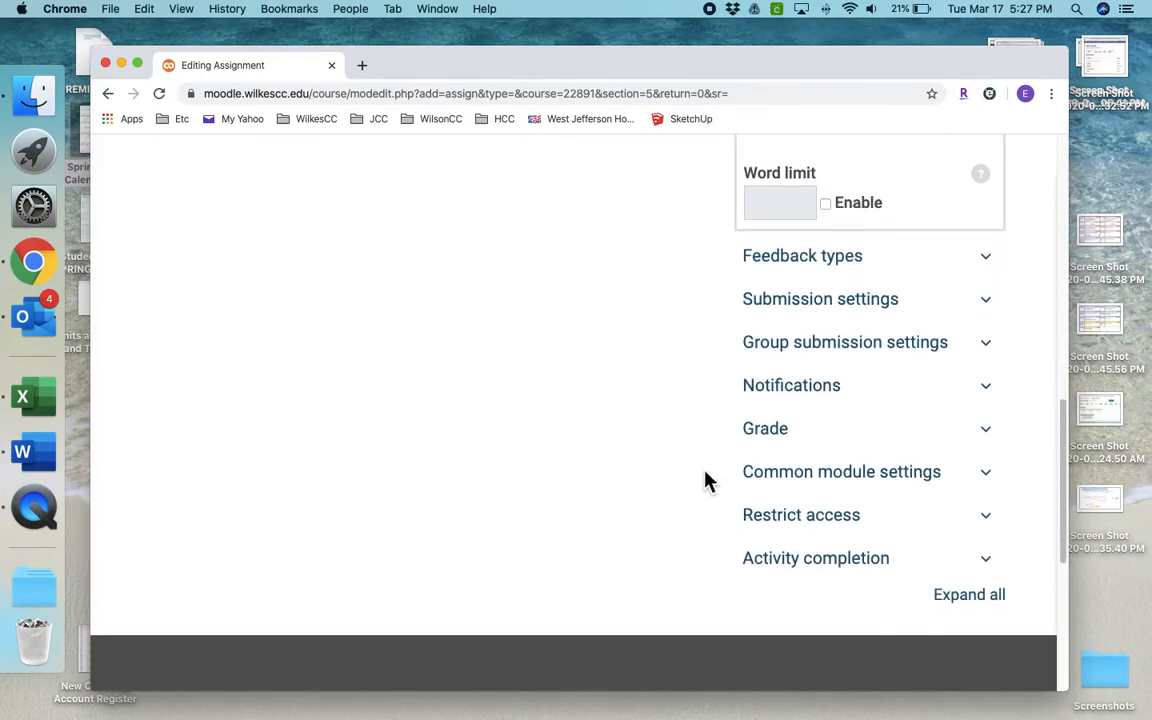
{"action": "left_click", "coordinate": [988, 259]}
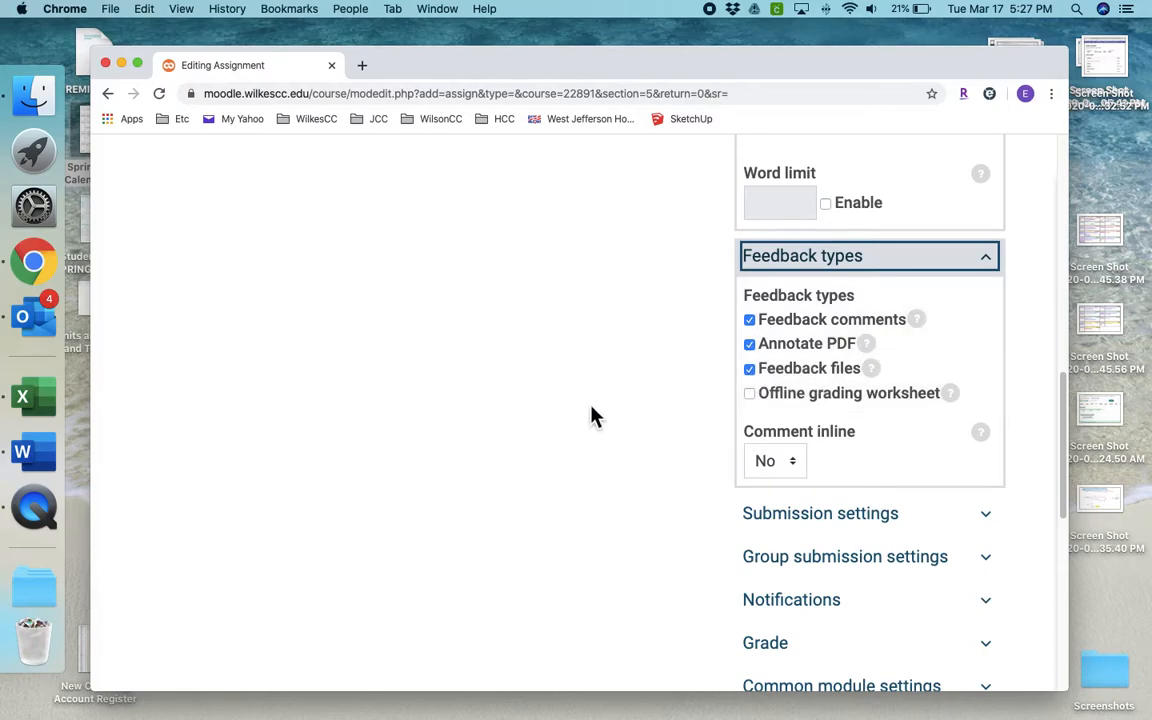
{"action": "scroll", "coordinate": [607, 432], "scroll_direction": "down", "scroll_amount": 5}
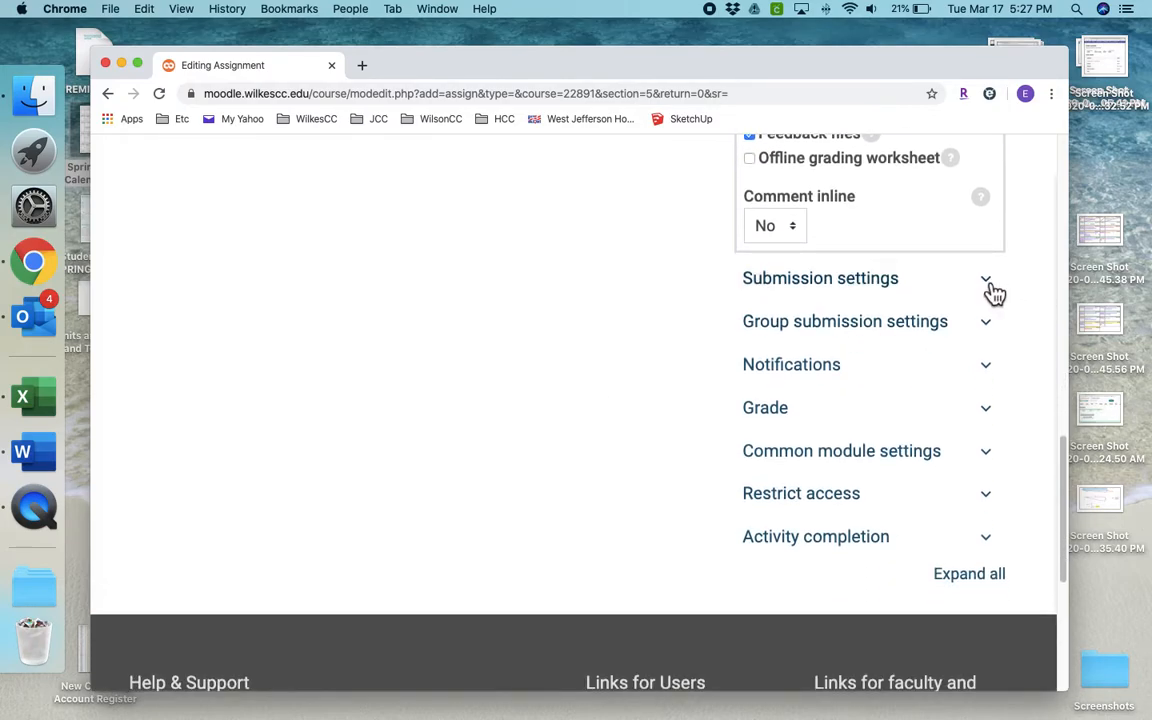
{"action": "left_click", "coordinate": [989, 285]}
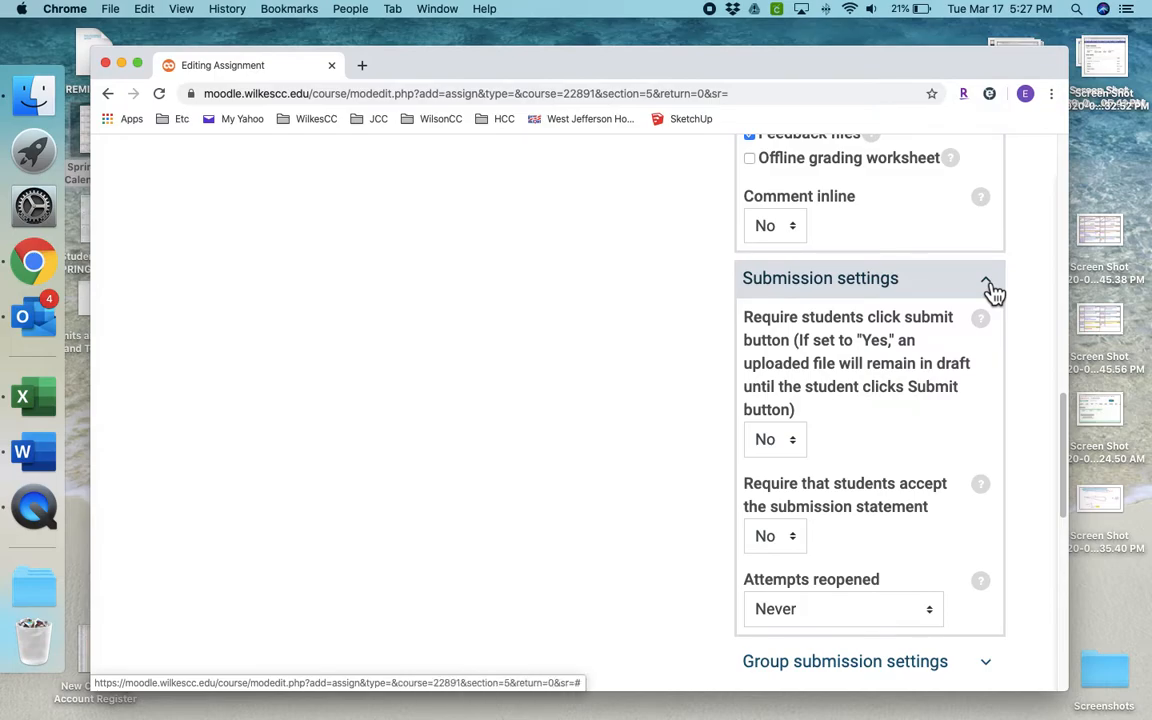
{"action": "left_click", "coordinate": [993, 290]}
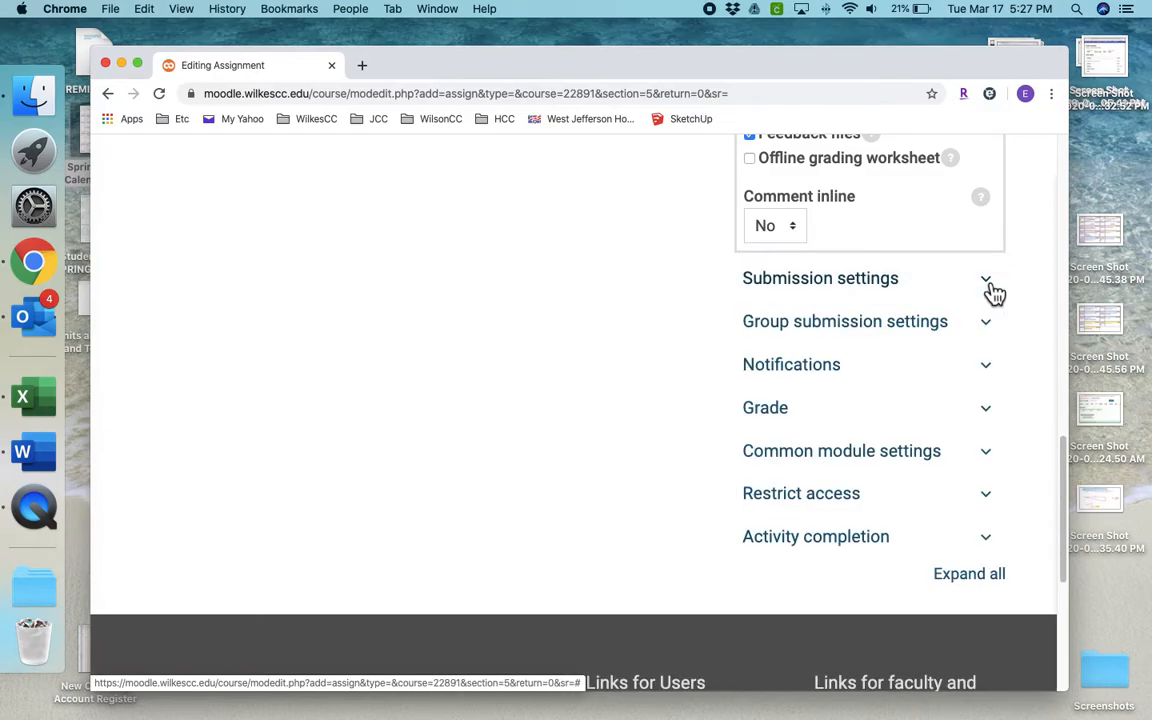
{"action": "left_click", "coordinate": [993, 290]}
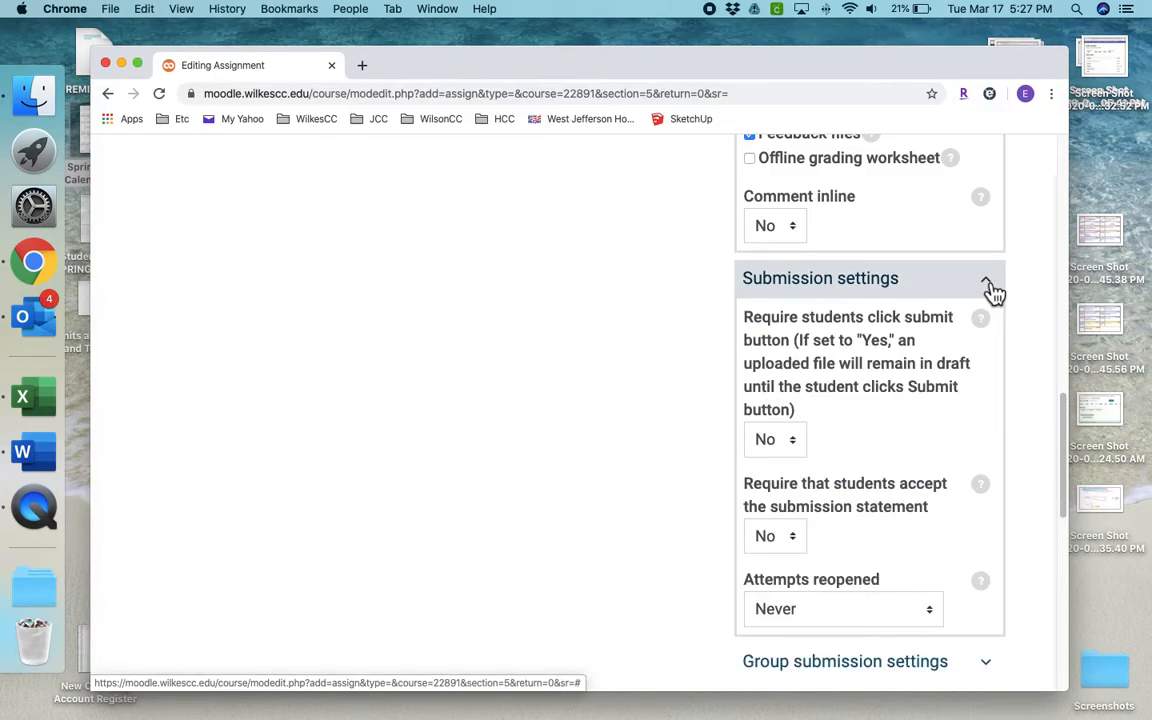
Expand Common module settings and attach the Finder file "How to complete and turn in a “paper” assignment" as an additional file
{"action": "left_click", "coordinate": [993, 290]}
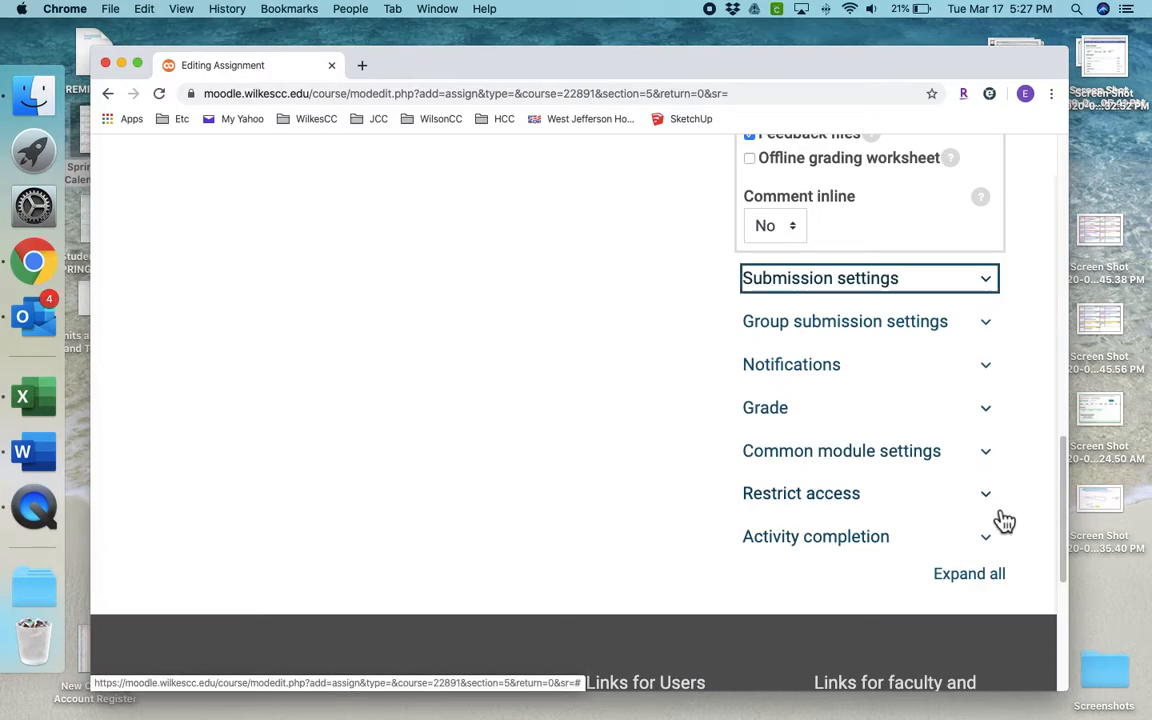
{"action": "scroll", "coordinate": [996, 467], "scroll_direction": "down", "scroll_amount": 2}
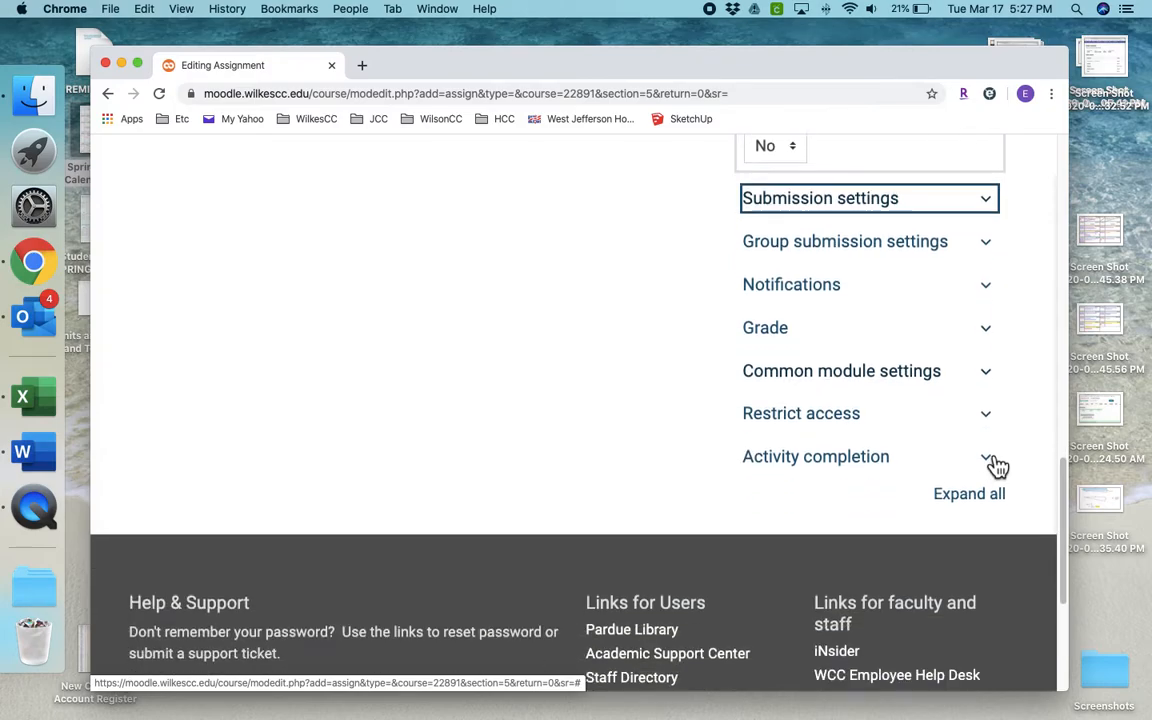
{"action": "left_click", "coordinate": [994, 364]}
{"action": "scroll", "coordinate": [608, 459], "scroll_direction": "down", "scroll_amount": 5}
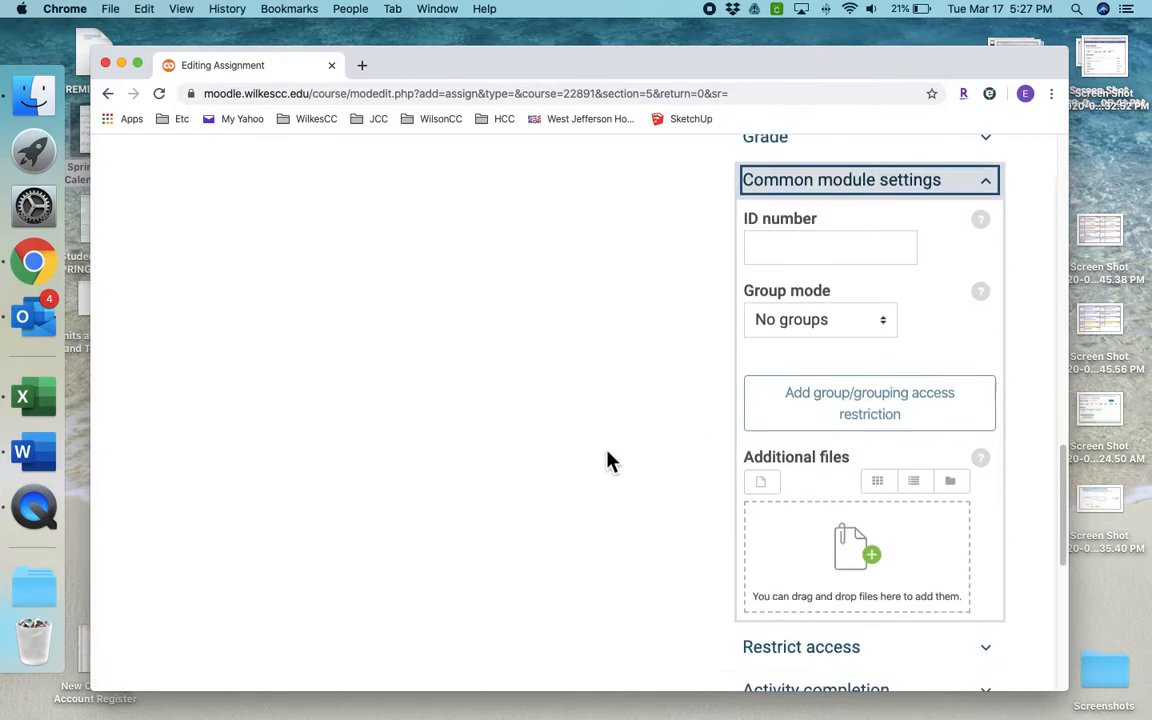
{"action": "scroll", "coordinate": [620, 452], "scroll_direction": "up", "scroll_amount": 3}
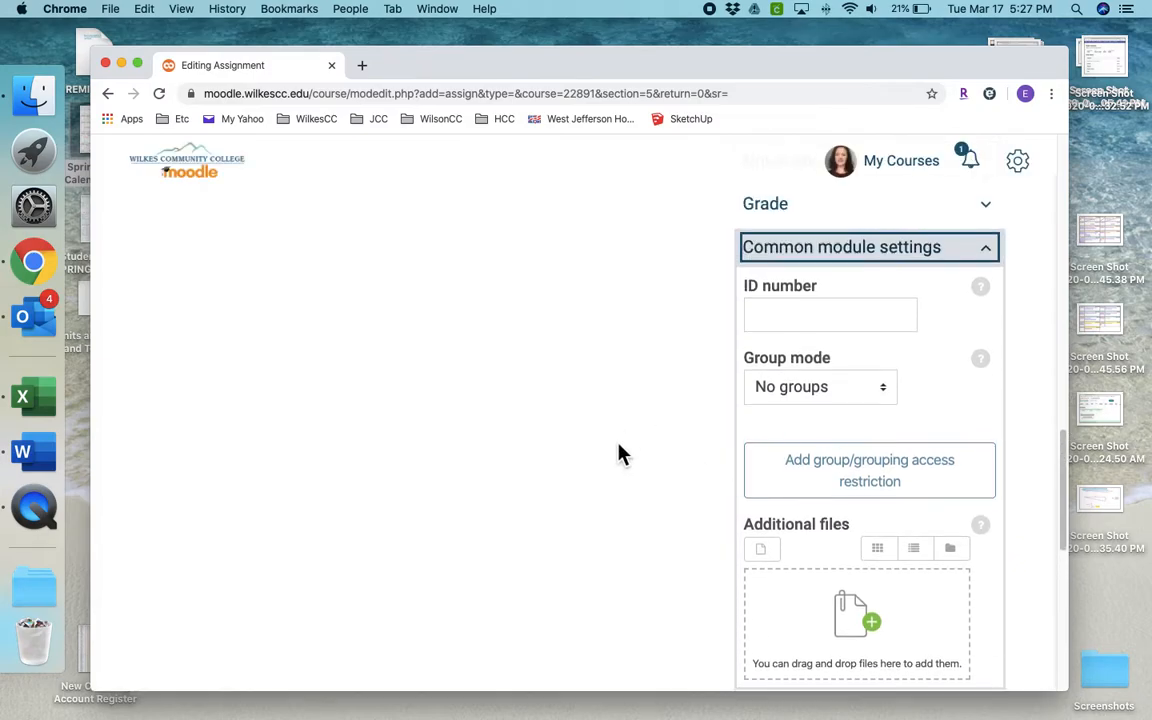
{"action": "scroll", "coordinate": [620, 454], "scroll_direction": "down", "scroll_amount": 3}
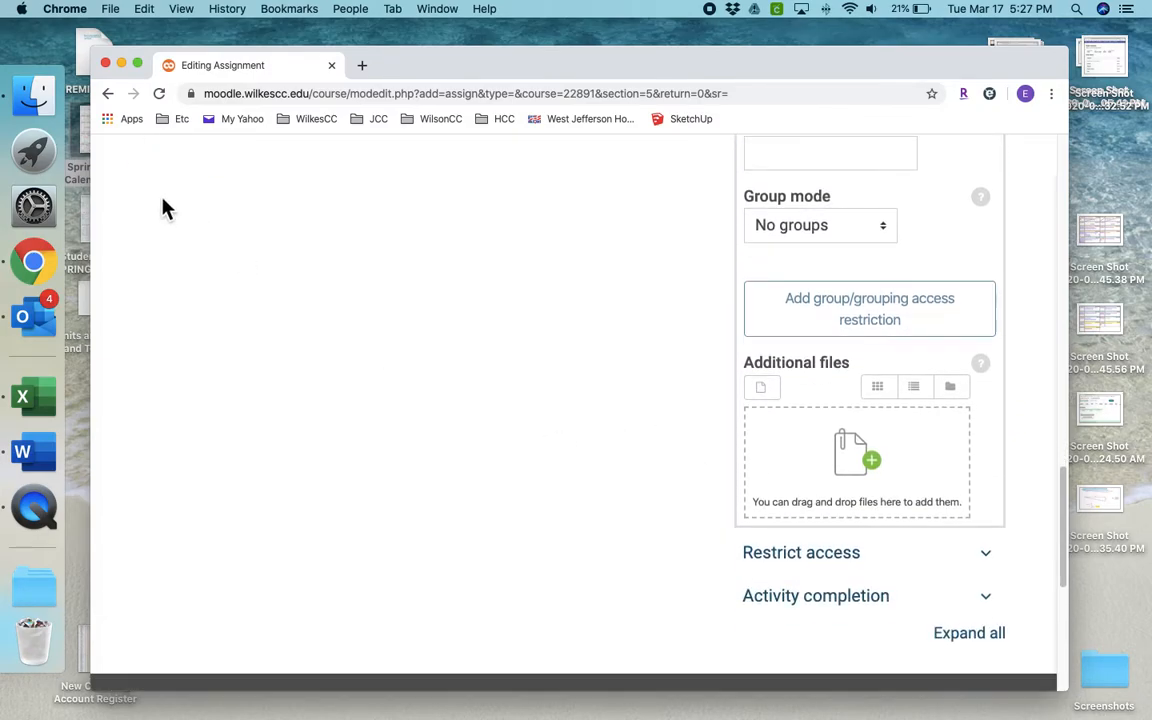
{"action": "left_click", "coordinate": [52, 100]}
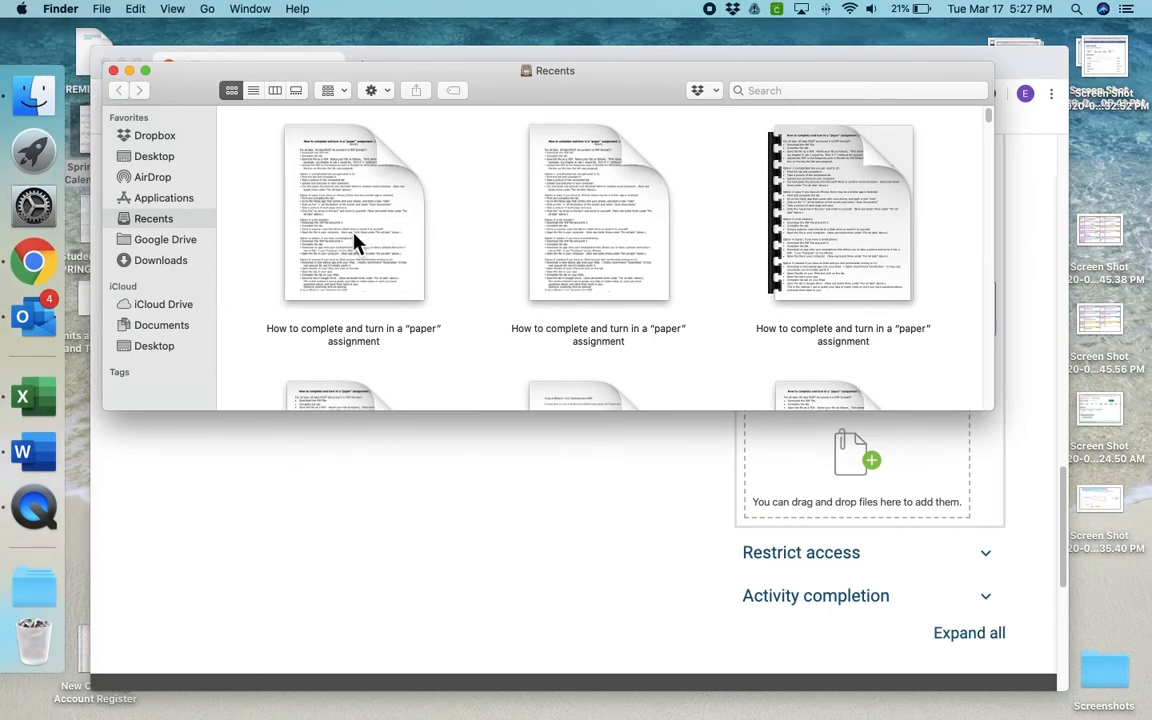
{"action": "left_click_drag", "start_coordinate": [353, 242], "coordinate": [880, 470]}
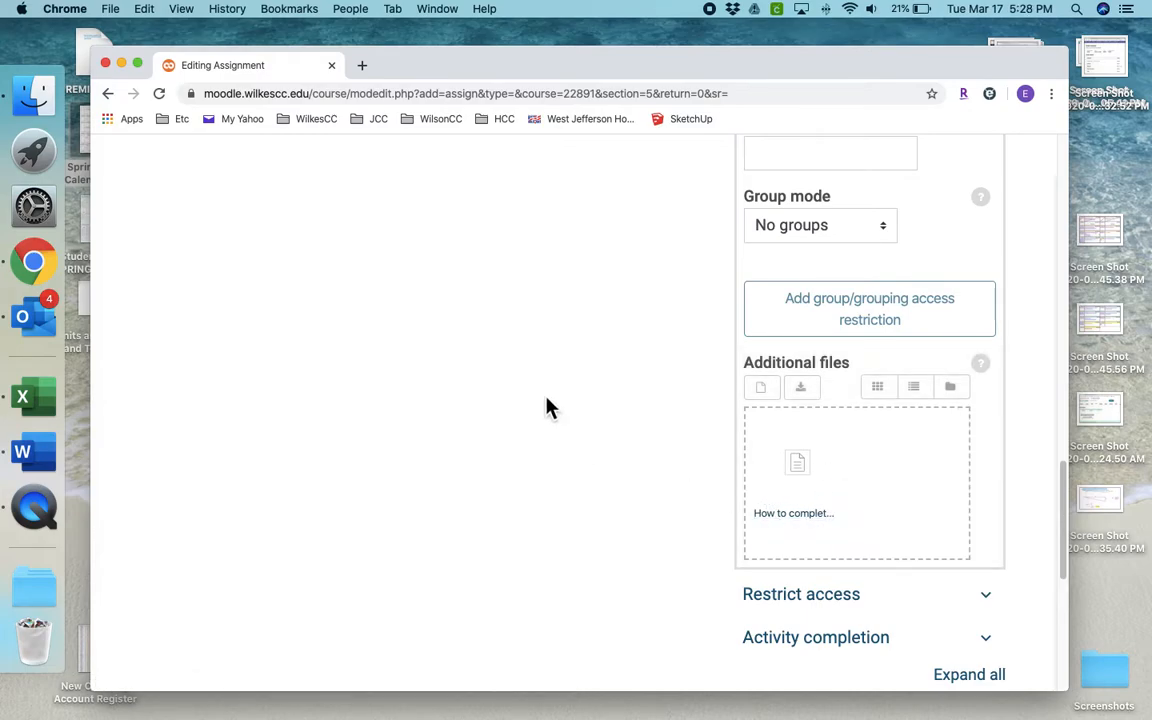
Save the new assignment, display its page and review the attached file and submission summary
{"action": "scroll", "coordinate": [548, 407], "scroll_direction": "up", "scroll_amount": 2}
{"action": "scroll", "coordinate": [548, 407], "scroll_direction": "down", "scroll_amount": 4}
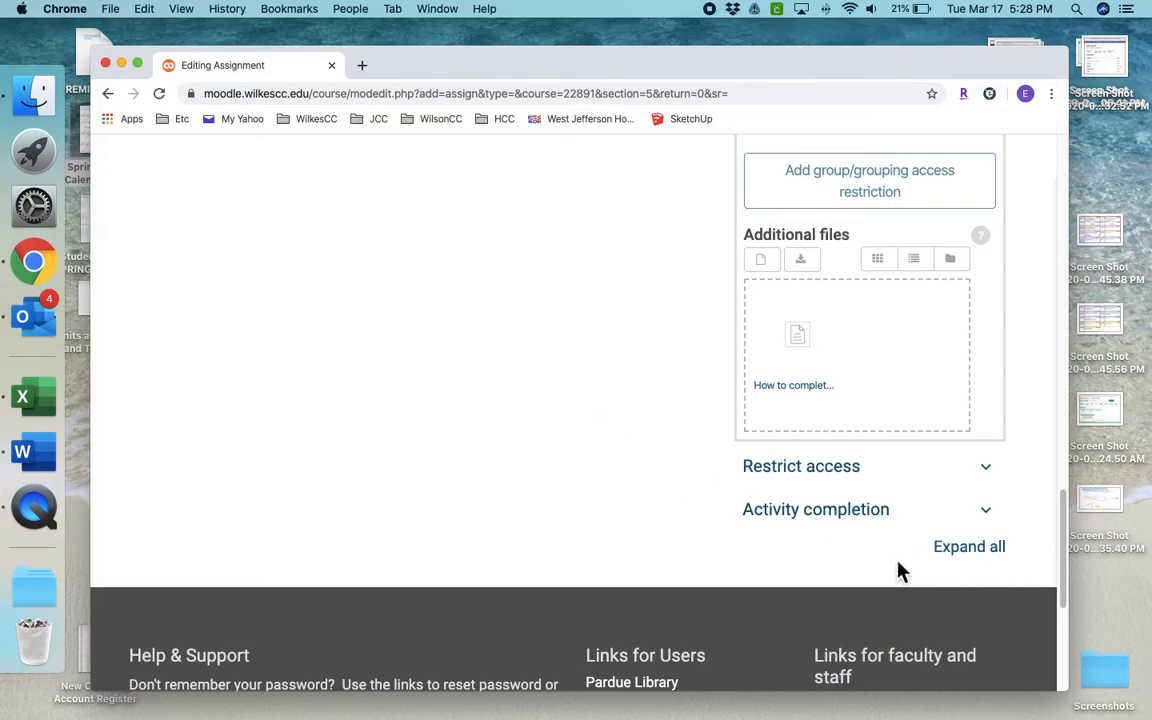
{"action": "scroll", "coordinate": [651, 464], "scroll_direction": "up", "scroll_amount": 10}
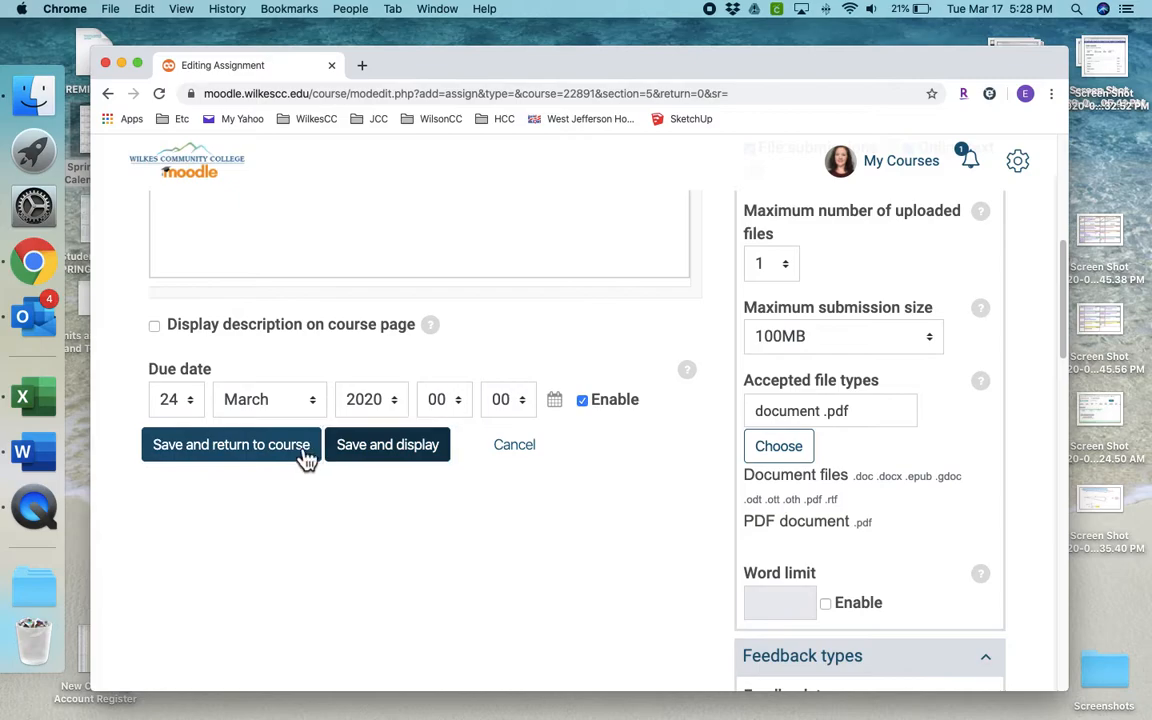
{"action": "left_click", "coordinate": [386, 460]}
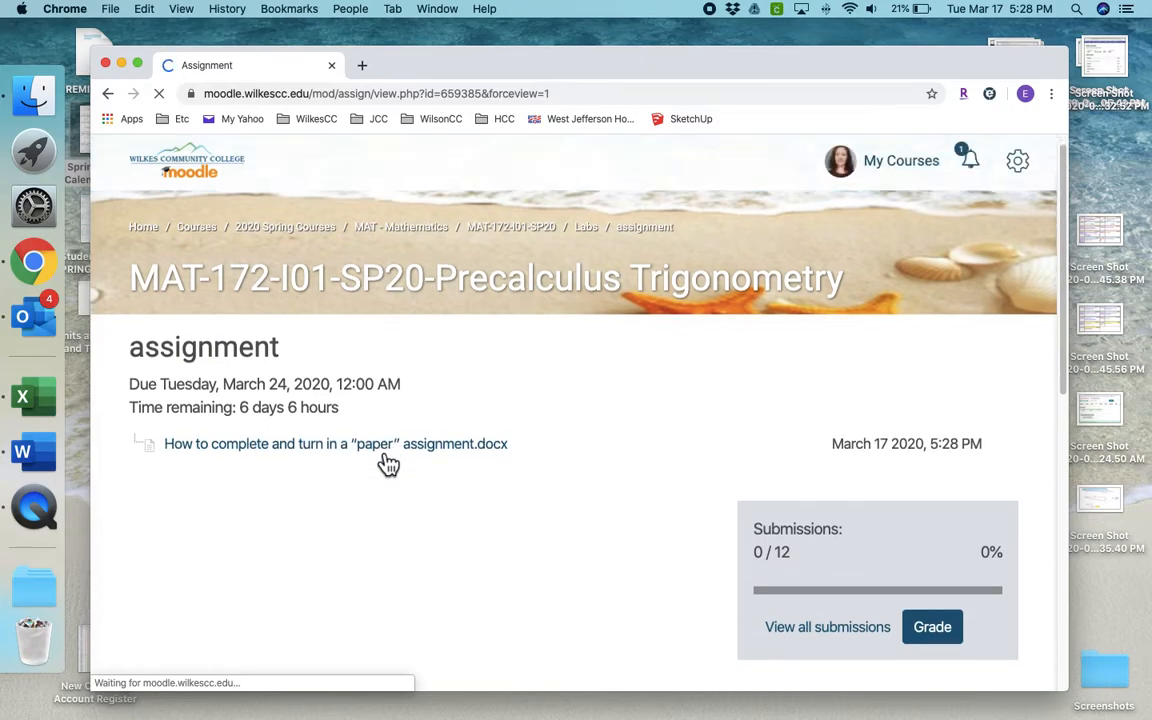
{"action": "scroll", "coordinate": [388, 464], "scroll_direction": "down", "scroll_amount": 3}
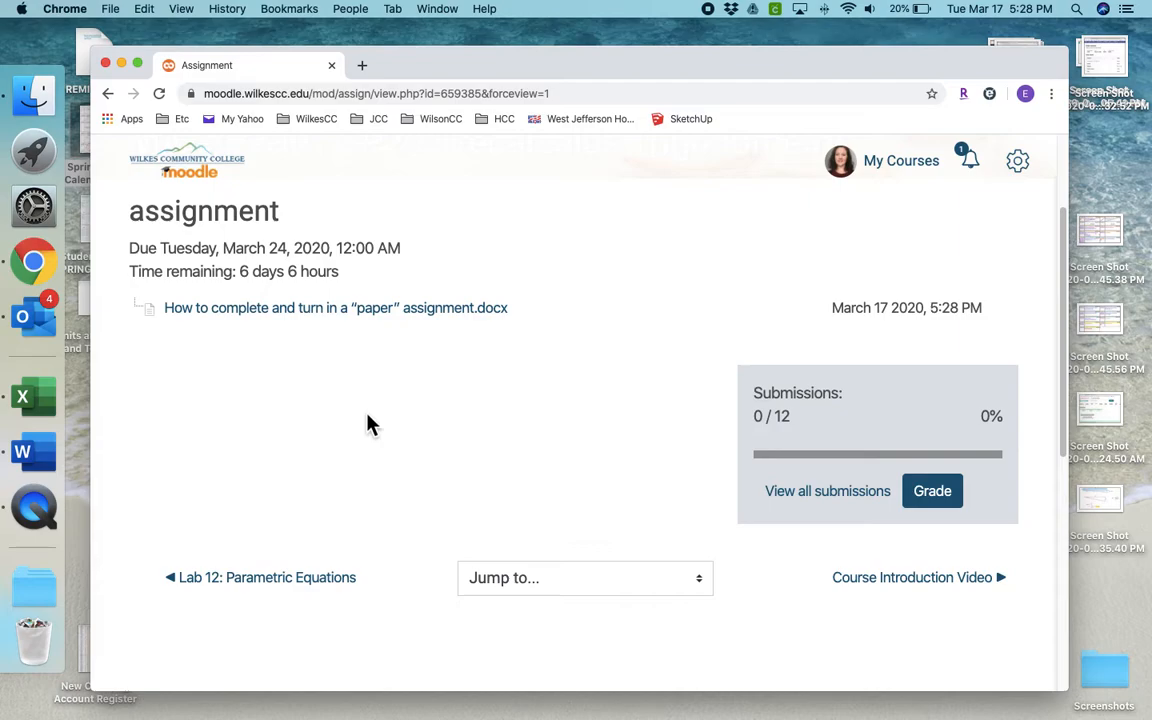
{"action": "scroll", "coordinate": [367, 425], "scroll_direction": "up", "scroll_amount": 3}
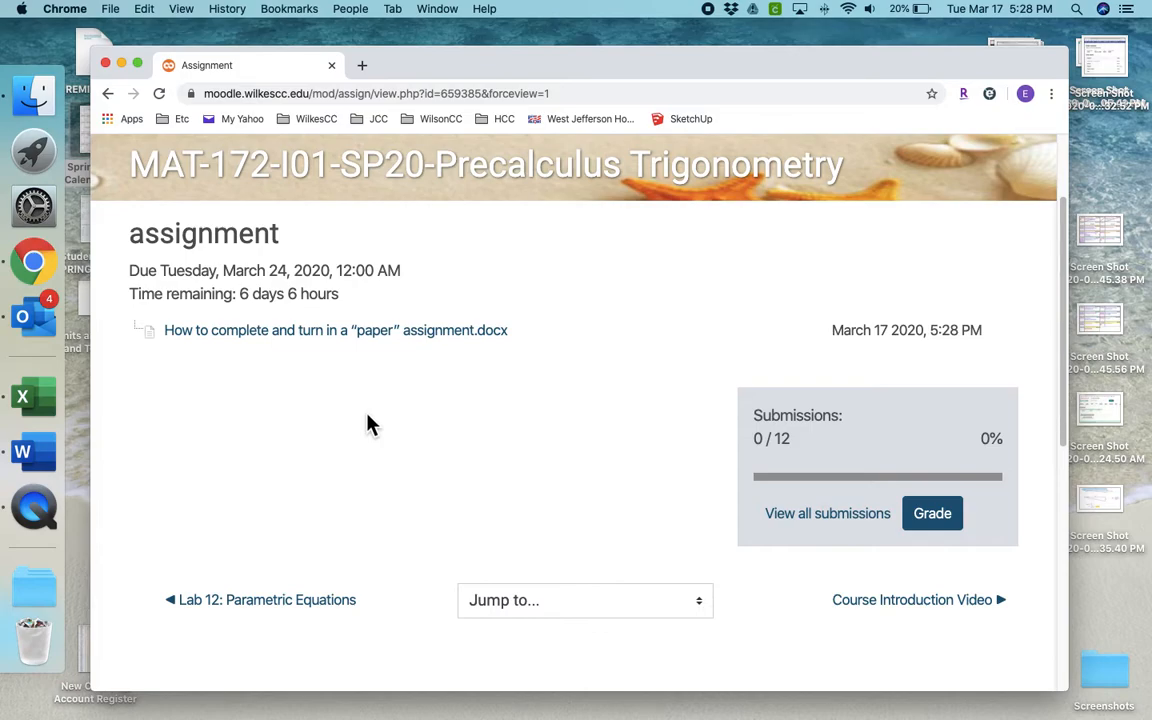
{"action": "scroll", "coordinate": [571, 283], "scroll_direction": "up", "scroll_amount": 3}
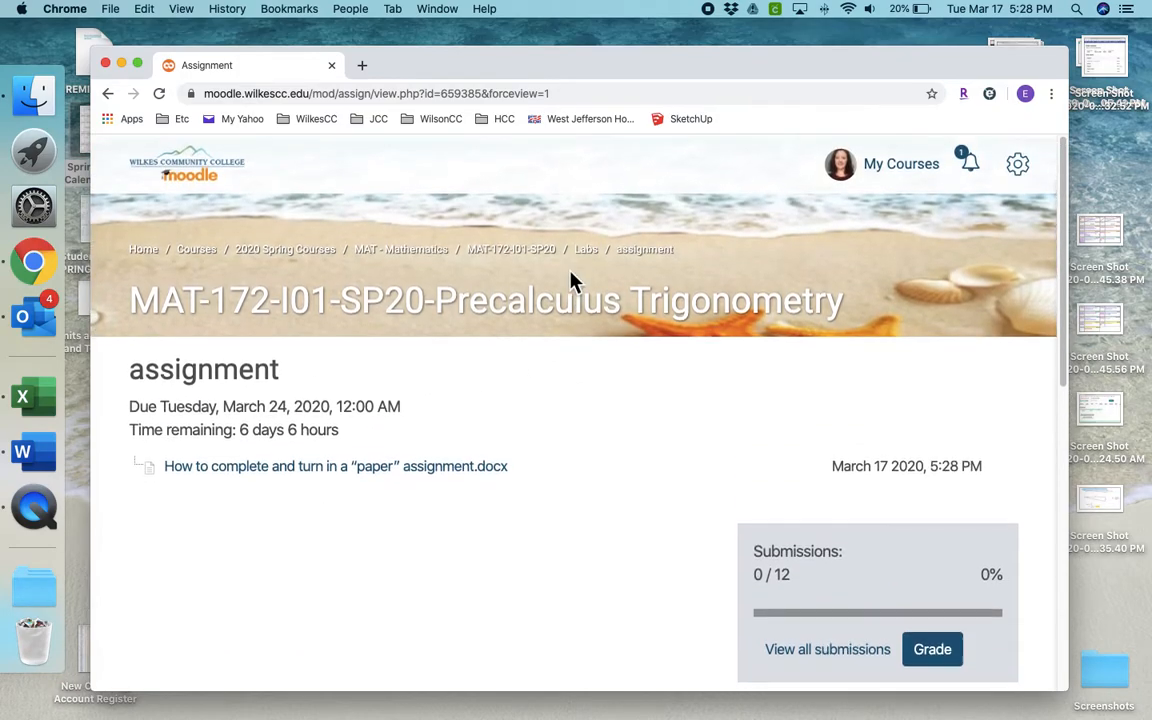
Return to the course's Labs section and open the submissions list for "Lab 1: The Unit Circle"
{"action": "left_click", "coordinate": [586, 247]}
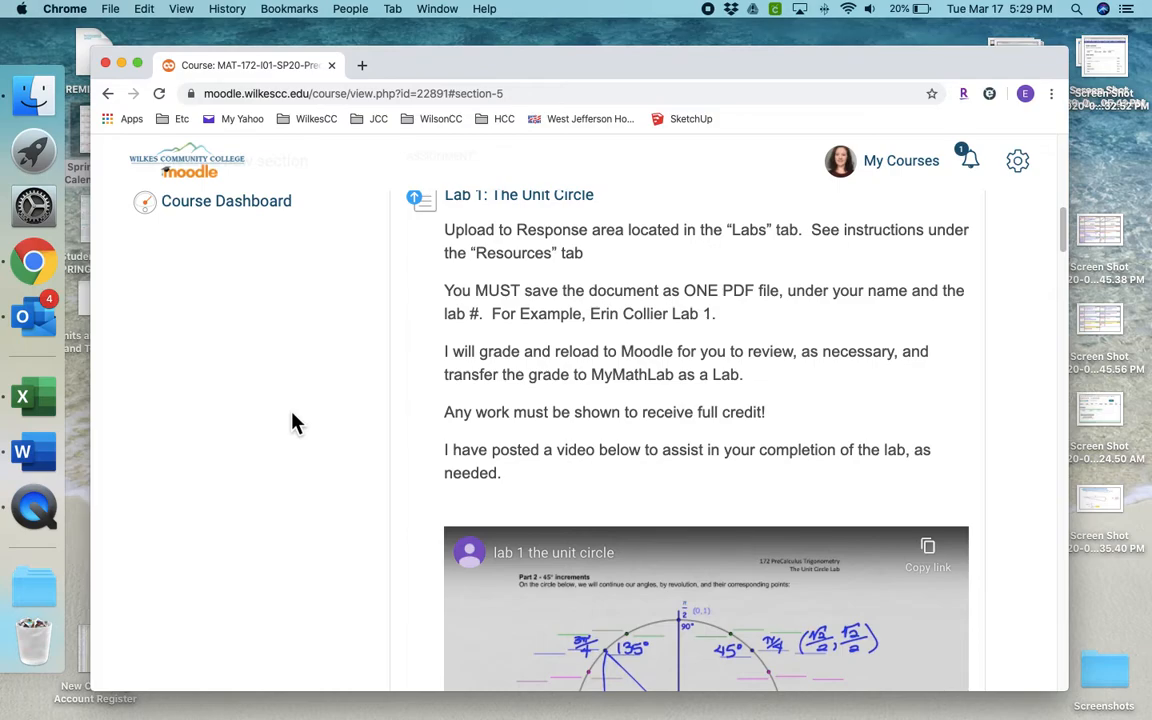
{"action": "scroll", "coordinate": [293, 422], "scroll_direction": "up", "scroll_amount": 3}
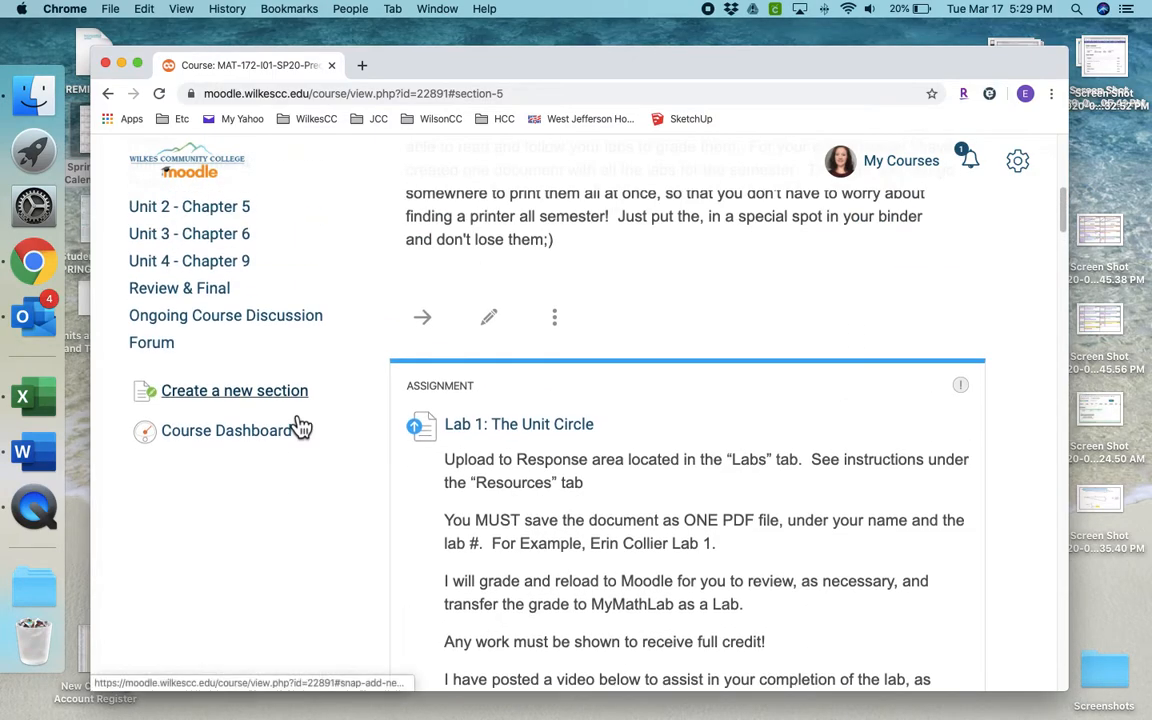
{"action": "scroll", "coordinate": [298, 420], "scroll_direction": "down", "scroll_amount": 10}
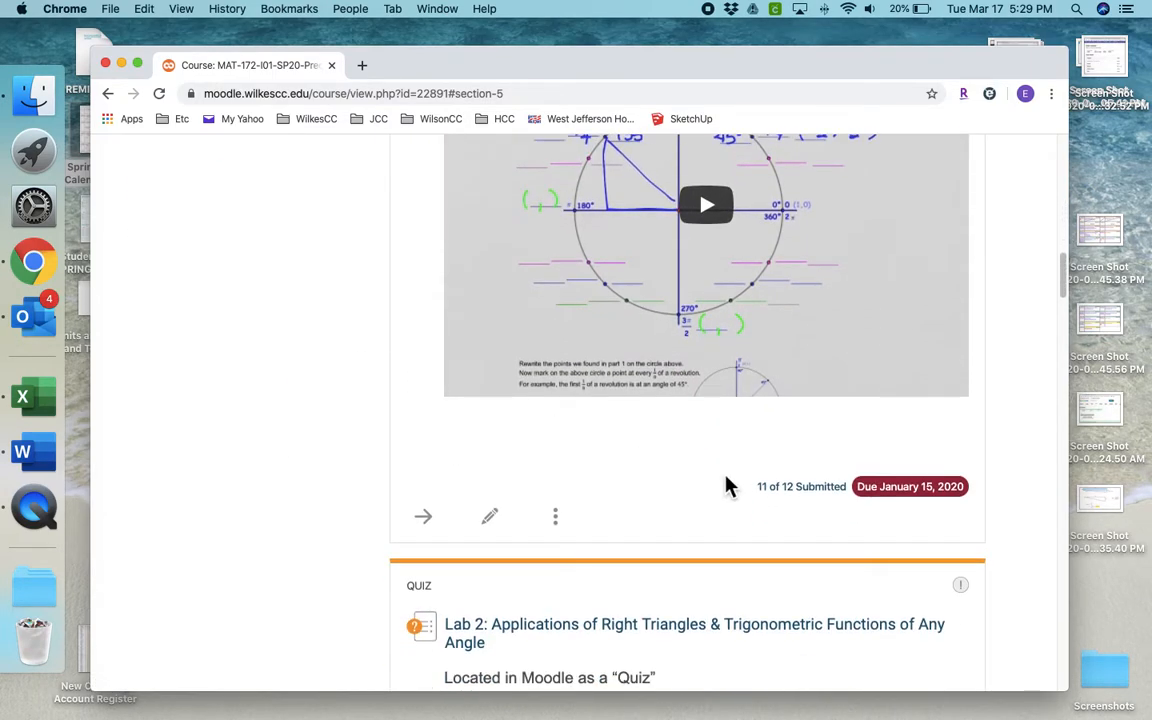
{"action": "left_click", "coordinate": [826, 499]}
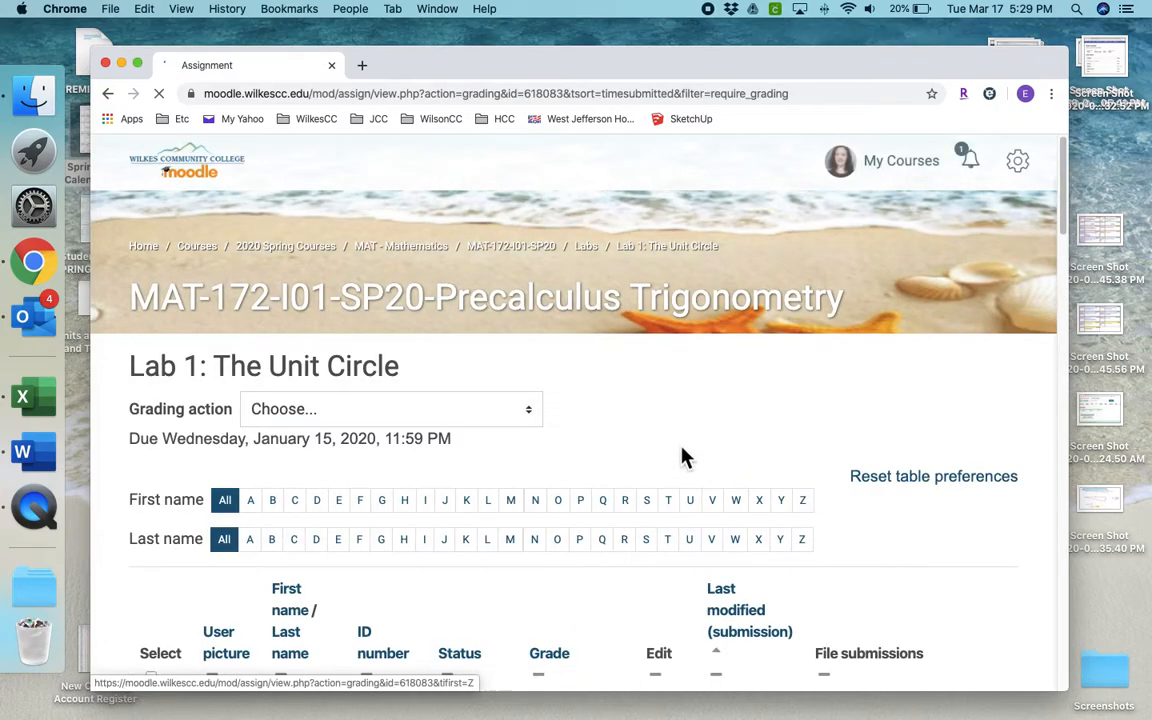
Select every student in the Lab 1 grading table and download the selected submissions
{"action": "scroll", "coordinate": [605, 418], "scroll_direction": "down", "scroll_amount": 10}
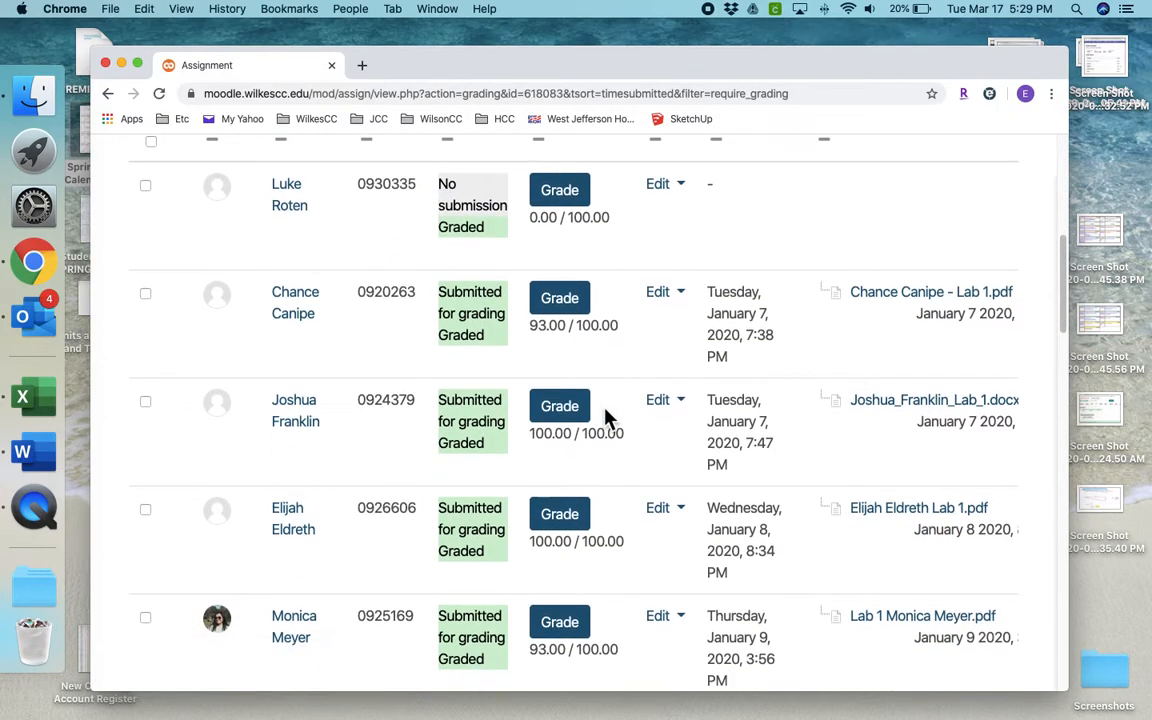
{"action": "scroll", "coordinate": [605, 418], "scroll_direction": "up", "scroll_amount": 4}
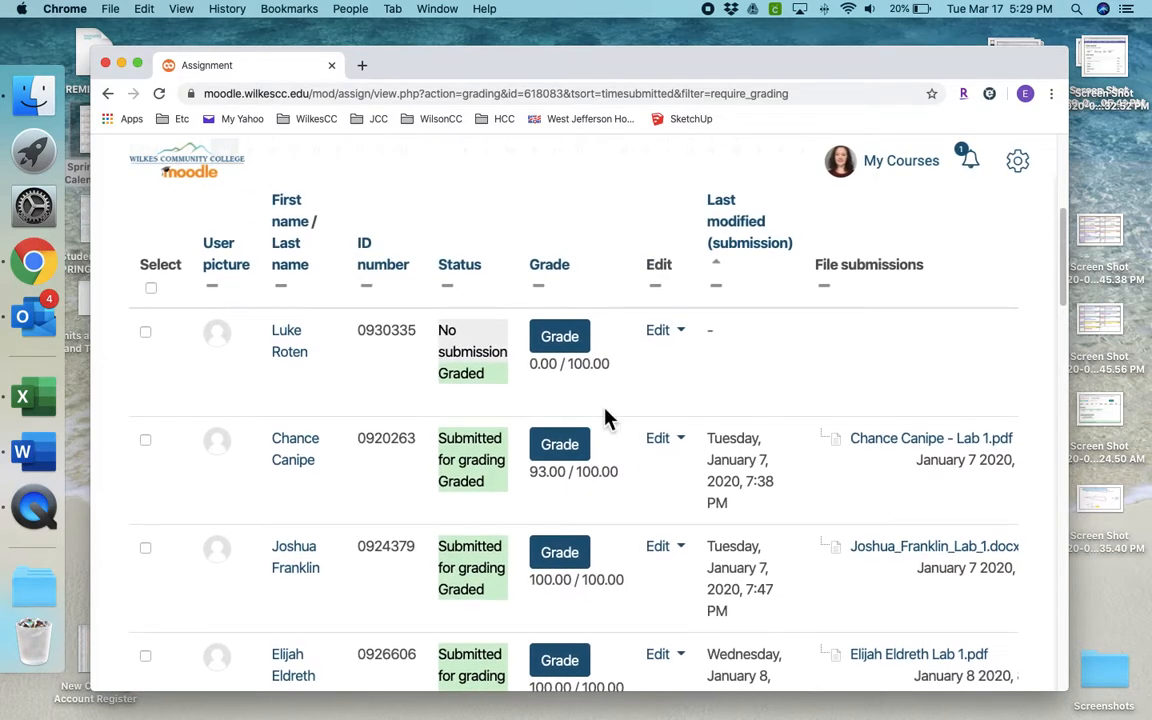
{"action": "left_click", "coordinate": [151, 290]}
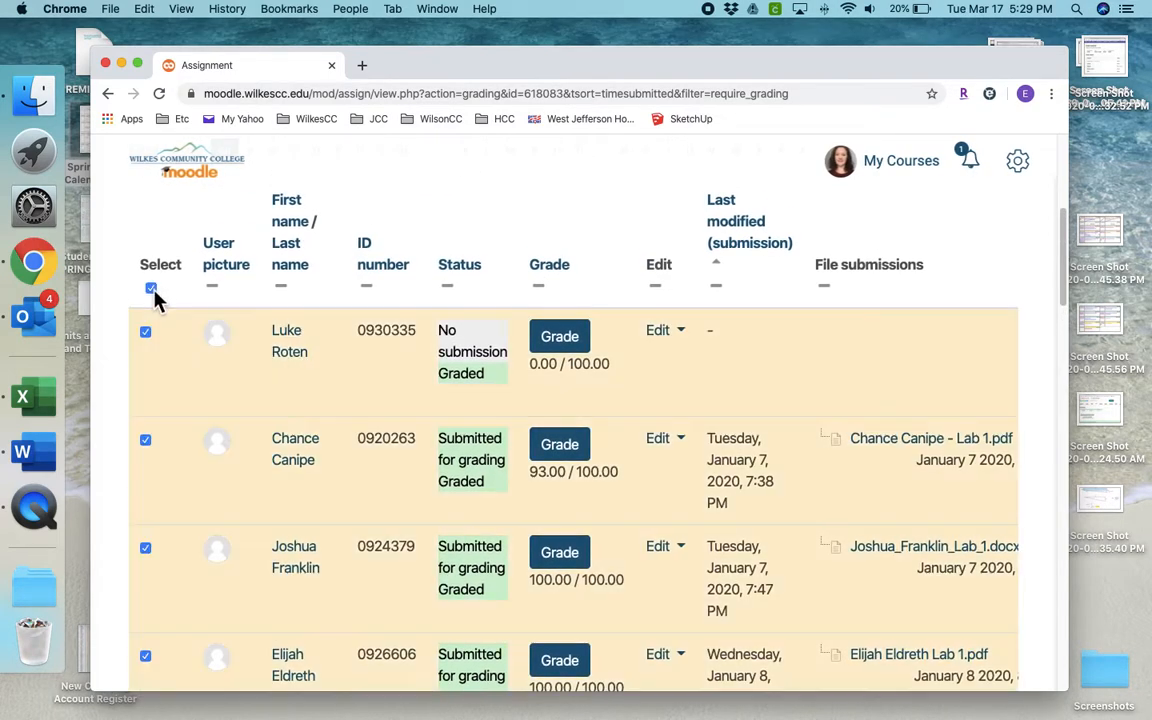
{"action": "scroll", "coordinate": [265, 465], "scroll_direction": "down", "scroll_amount": 2}
{"action": "scroll", "coordinate": [265, 465], "scroll_direction": "down", "scroll_amount": 15}
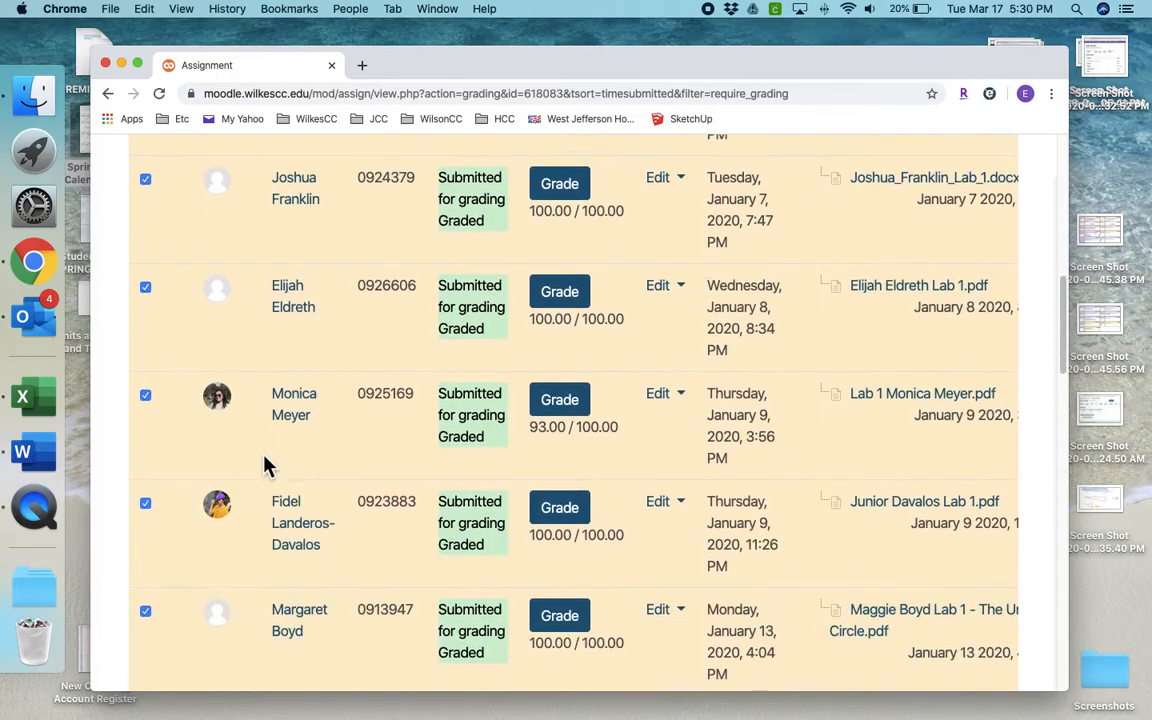
{"action": "scroll", "coordinate": [265, 465], "scroll_direction": "down", "scroll_amount": 5}
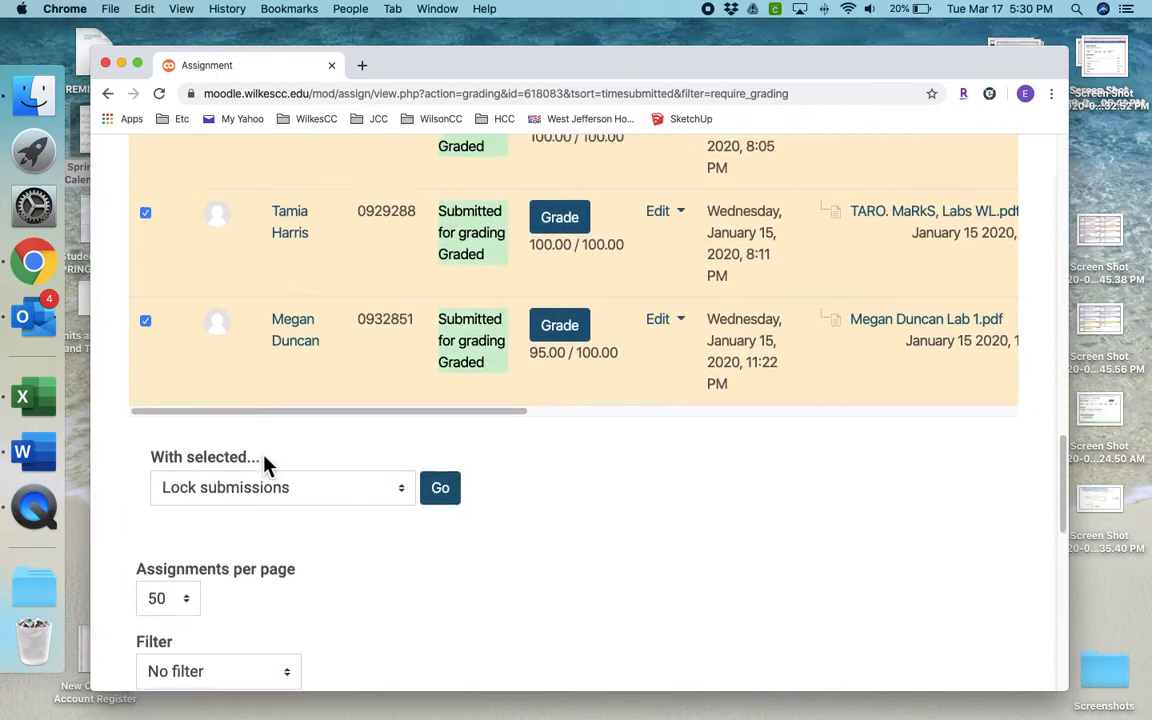
{"action": "scroll", "coordinate": [250, 290], "scroll_direction": "up", "scroll_amount": 7}
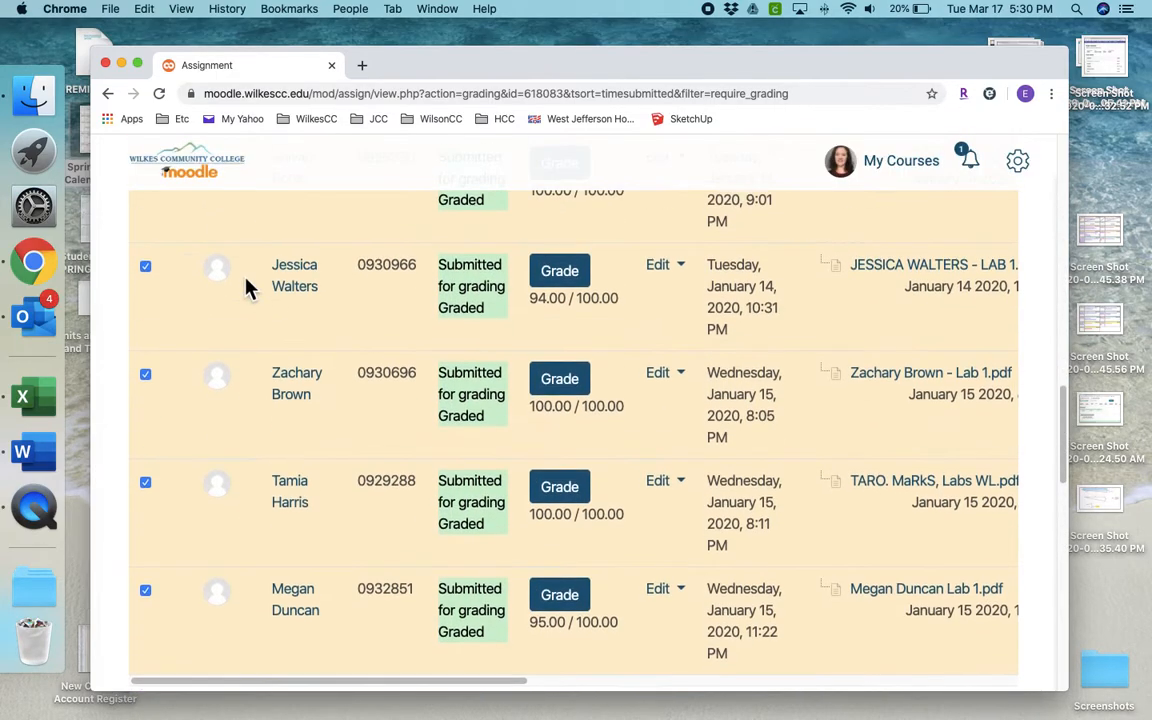
{"action": "scroll", "coordinate": [250, 290], "scroll_direction": "down", "scroll_amount": 6}
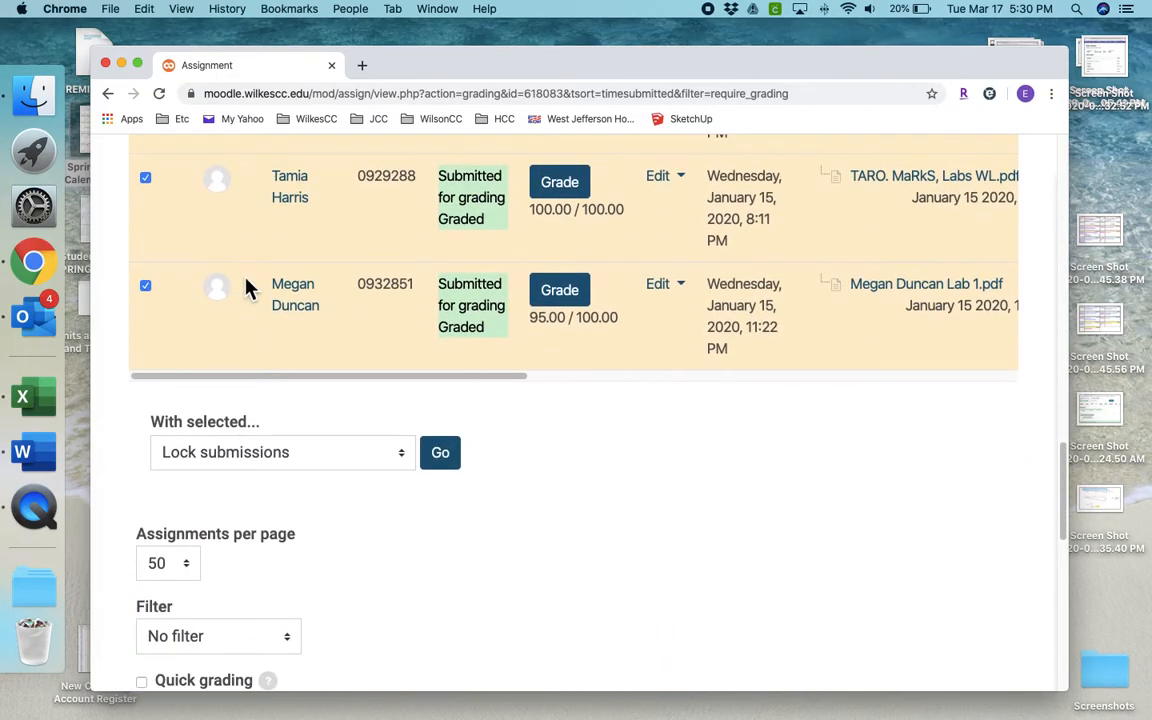
{"action": "left_click", "coordinate": [405, 456]}
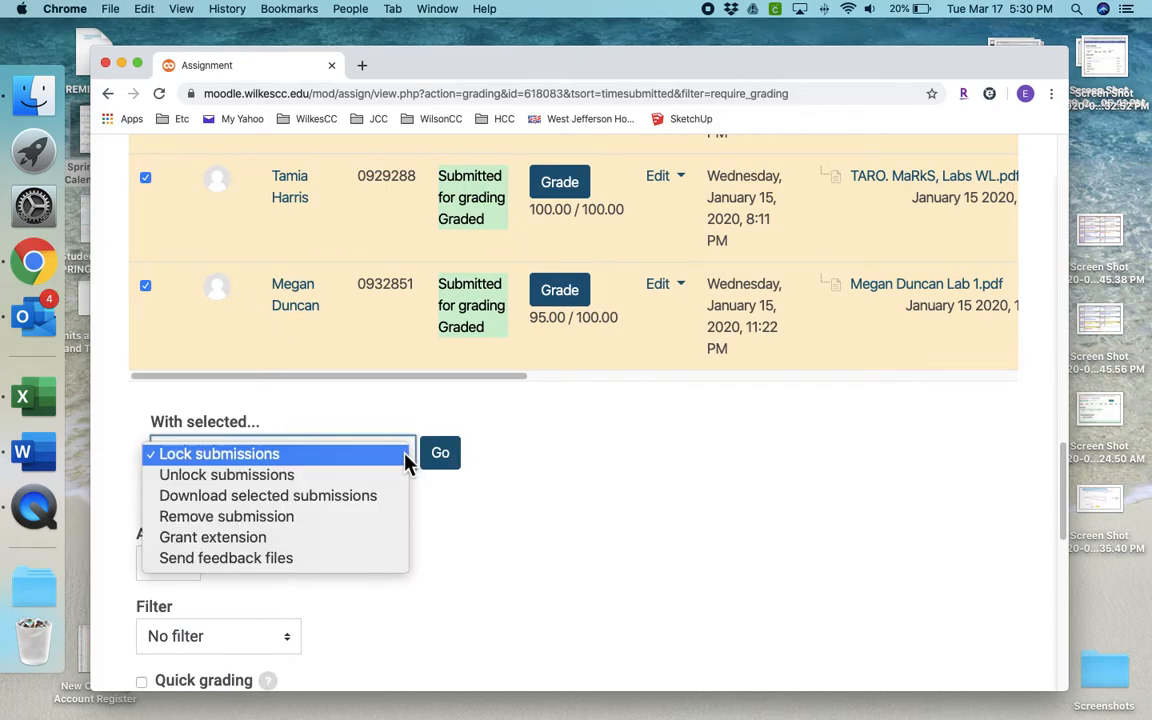
{"action": "left_click", "coordinate": [283, 507]}
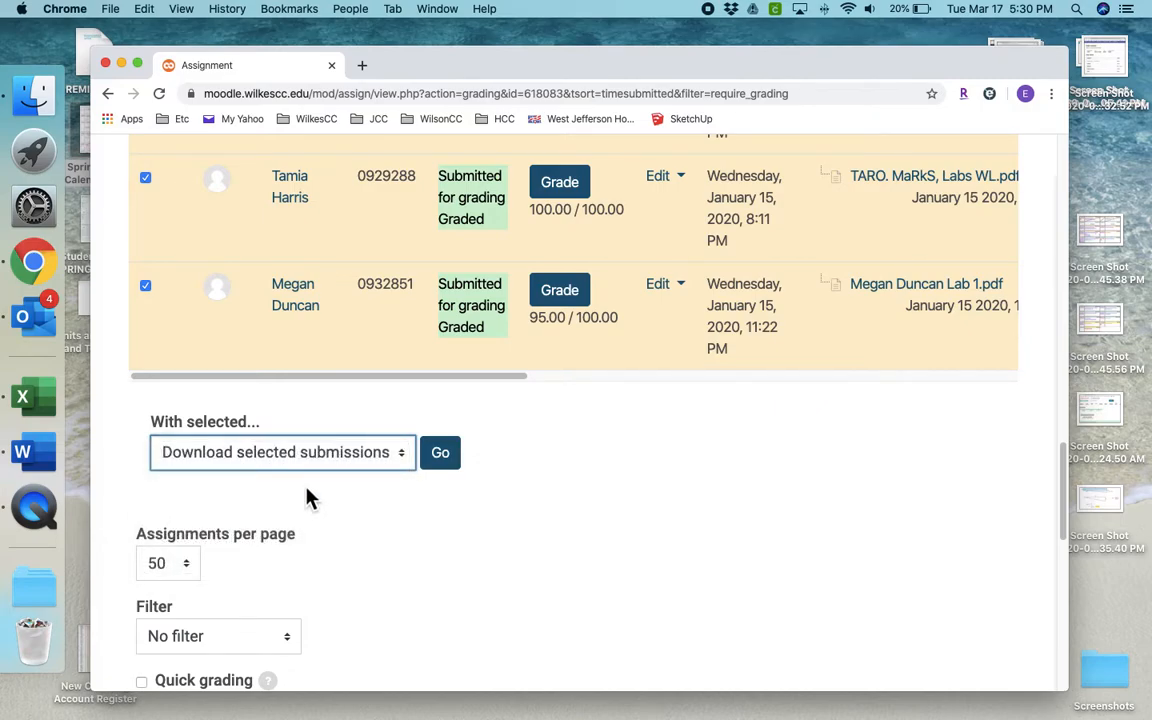
{"action": "left_click", "coordinate": [449, 462]}
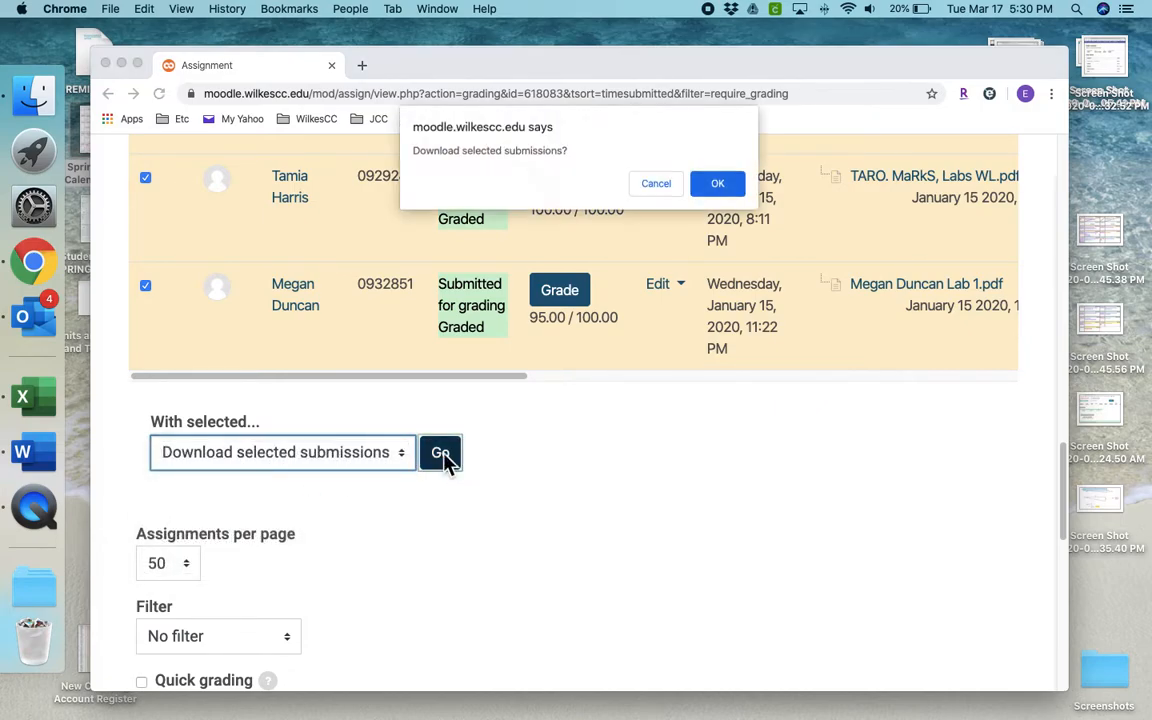
{"action": "left_click", "coordinate": [716, 190]}
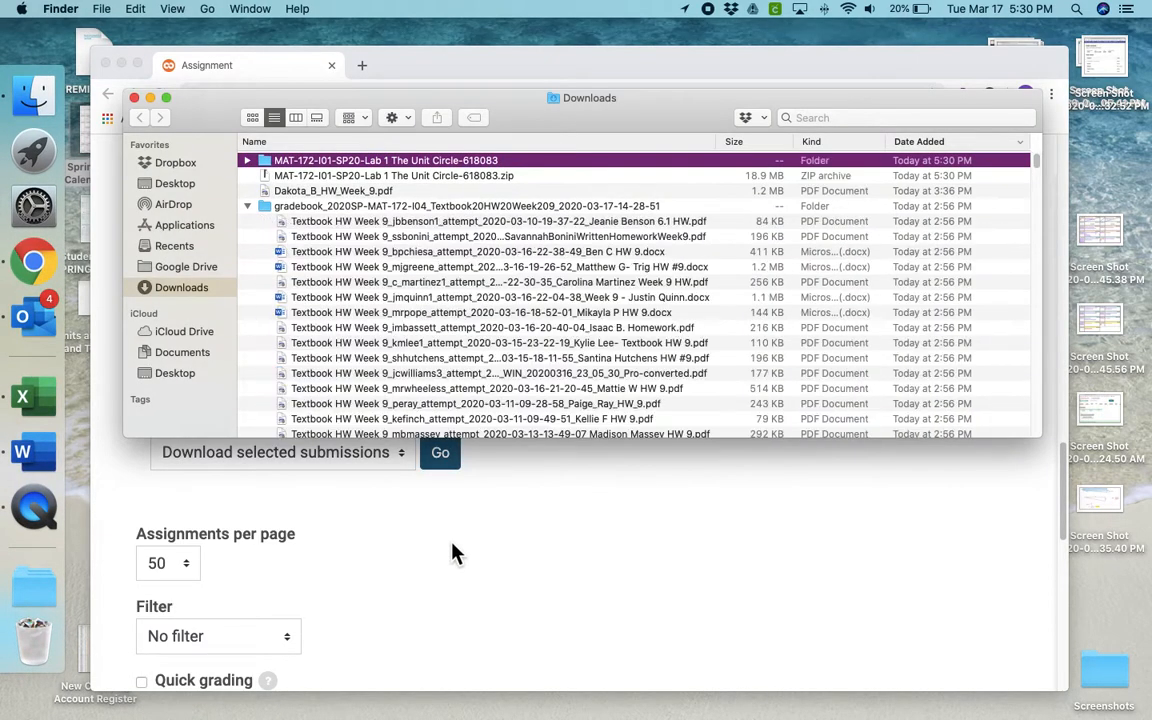
In Finder's Downloads, expand the folder "MAT-172-I01-SP20-Lab 1 The Unit Circle-618083" and look through the students' submission folders
{"action": "left_click", "coordinate": [247, 162]}
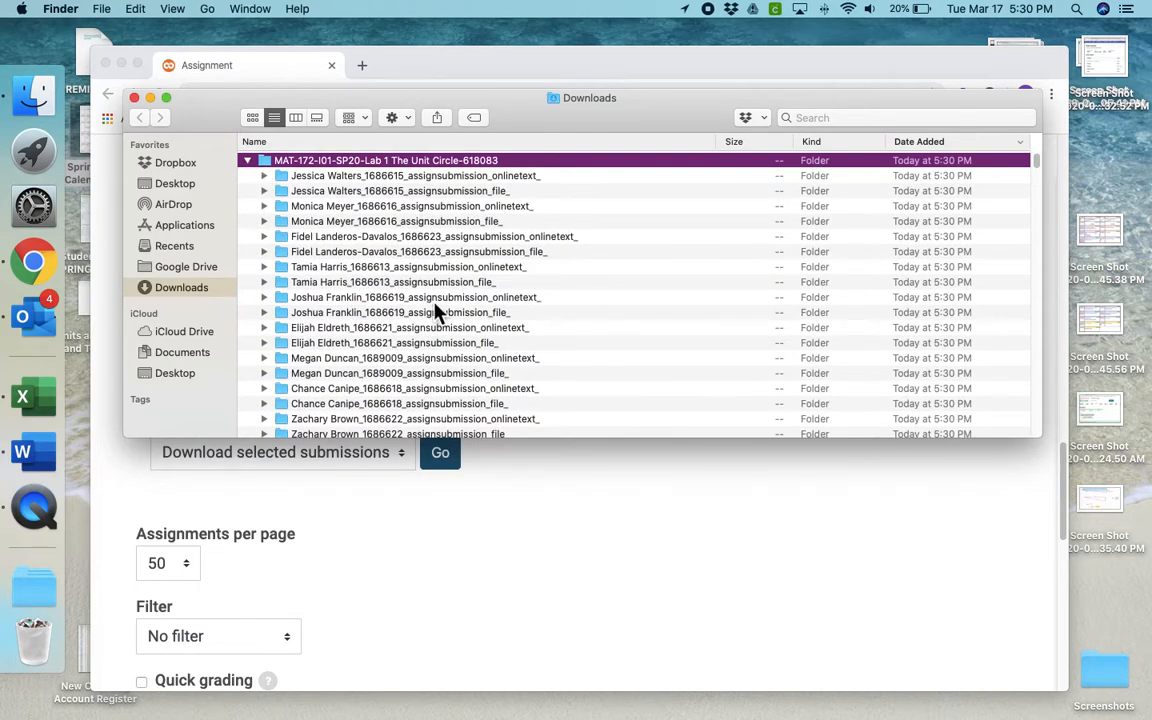
{"action": "scroll", "coordinate": [435, 310], "scroll_direction": "down", "scroll_amount": 5}
{"action": "scroll", "coordinate": [435, 310], "scroll_direction": "up", "scroll_amount": 2}
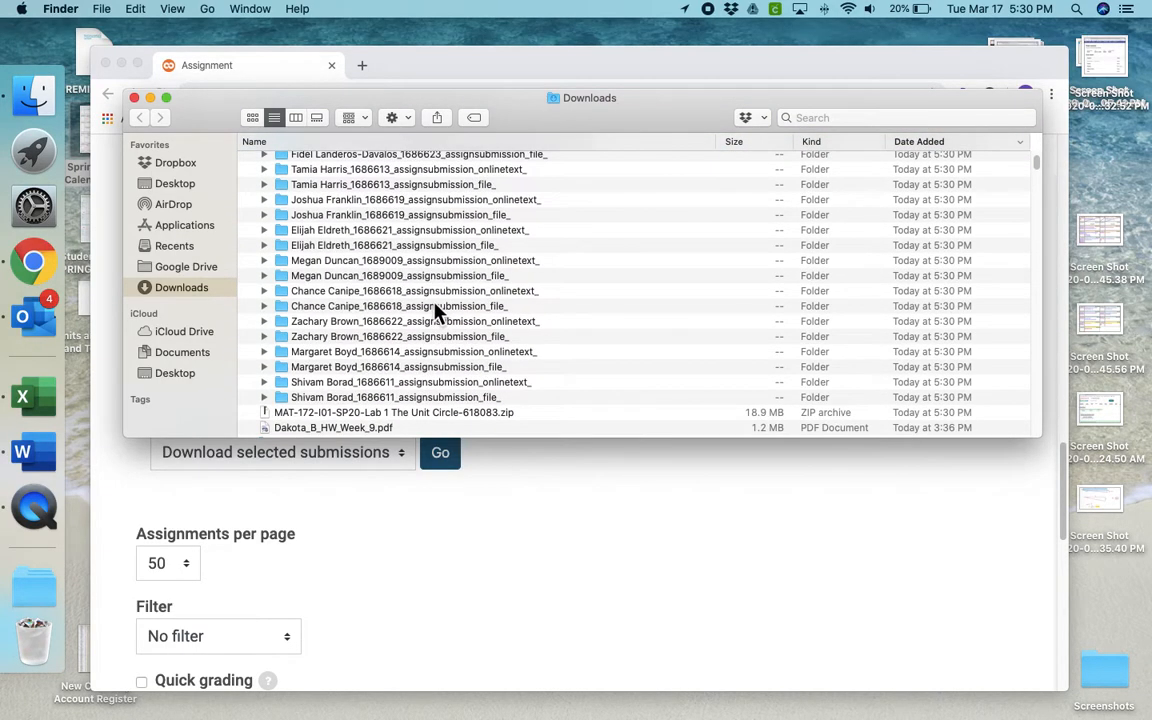
Select every student's "assignsubmission_onlinetext_" folder inside the Lab 1 download folder and move them all to the Trash
{"action": "left_click", "coordinate": [313, 384]}
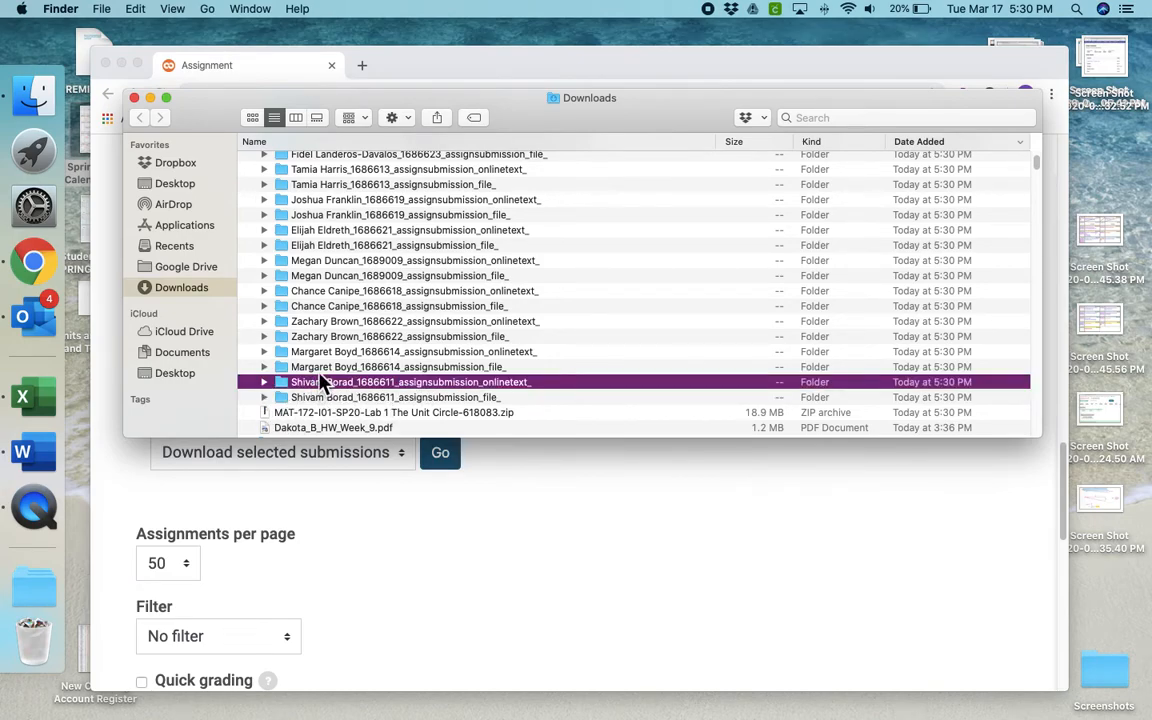
{"action": "left_click", "coordinate": [337, 356], "text": "super"}
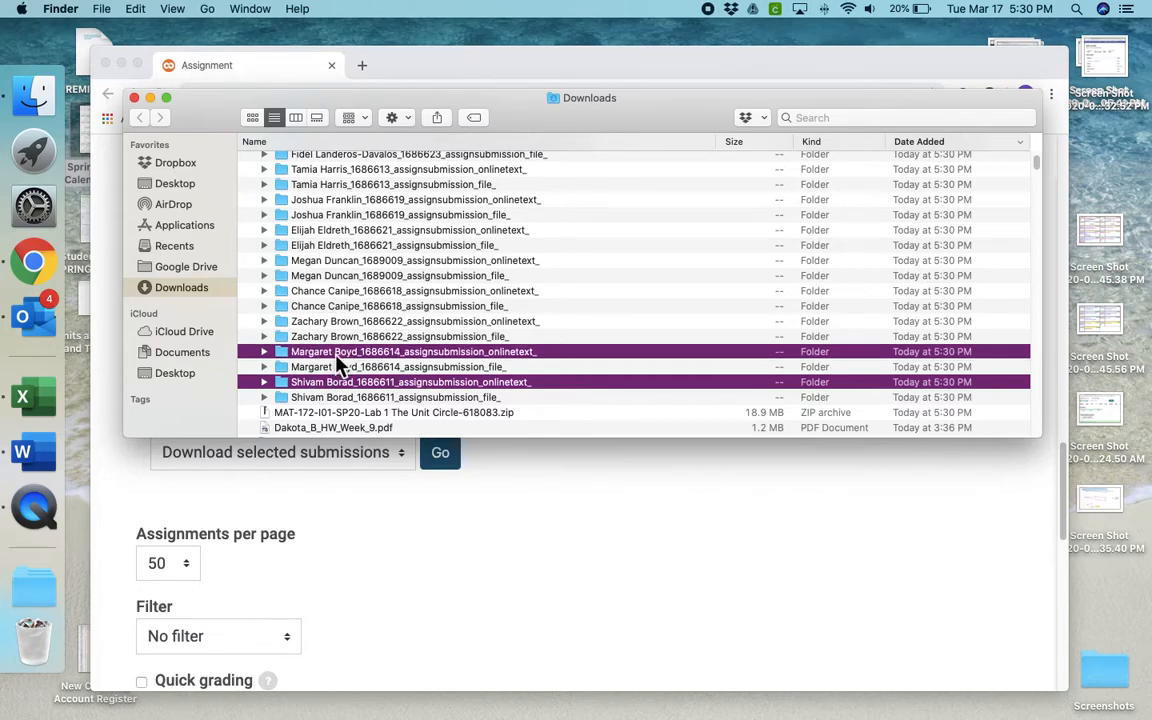
{"action": "left_click", "coordinate": [342, 323], "text": "super"}
{"action": "left_click", "coordinate": [342, 291], "text": "super"}
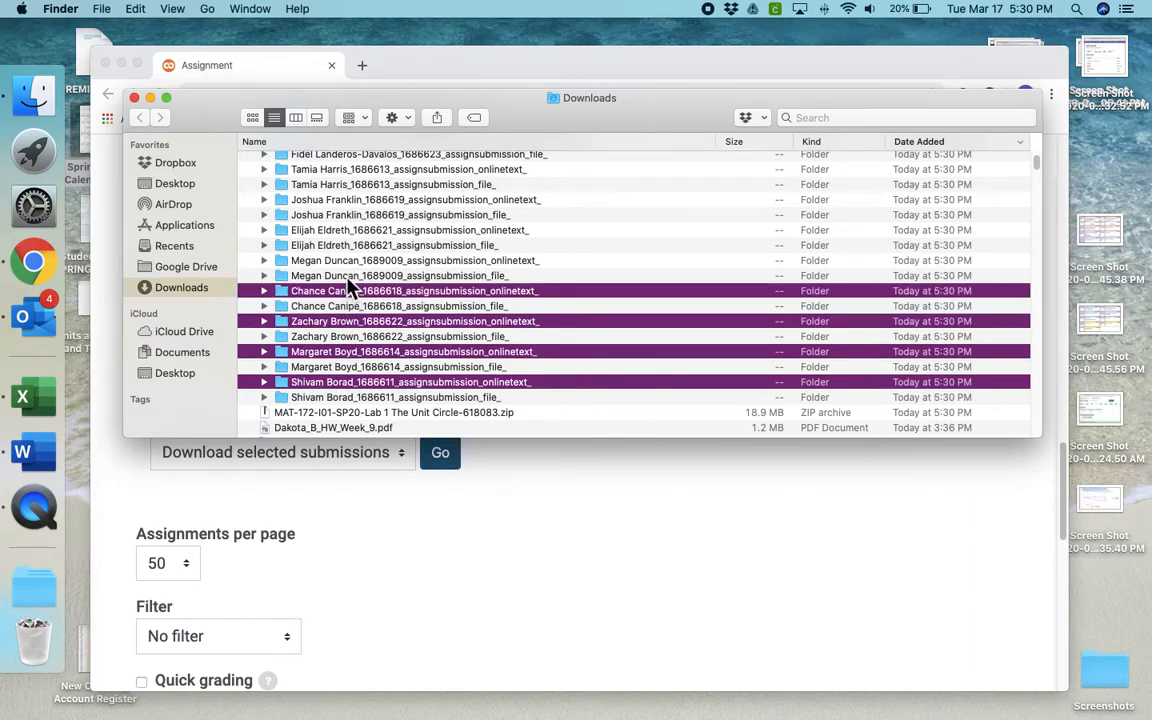
{"action": "left_click", "coordinate": [350, 262], "text": "super"}
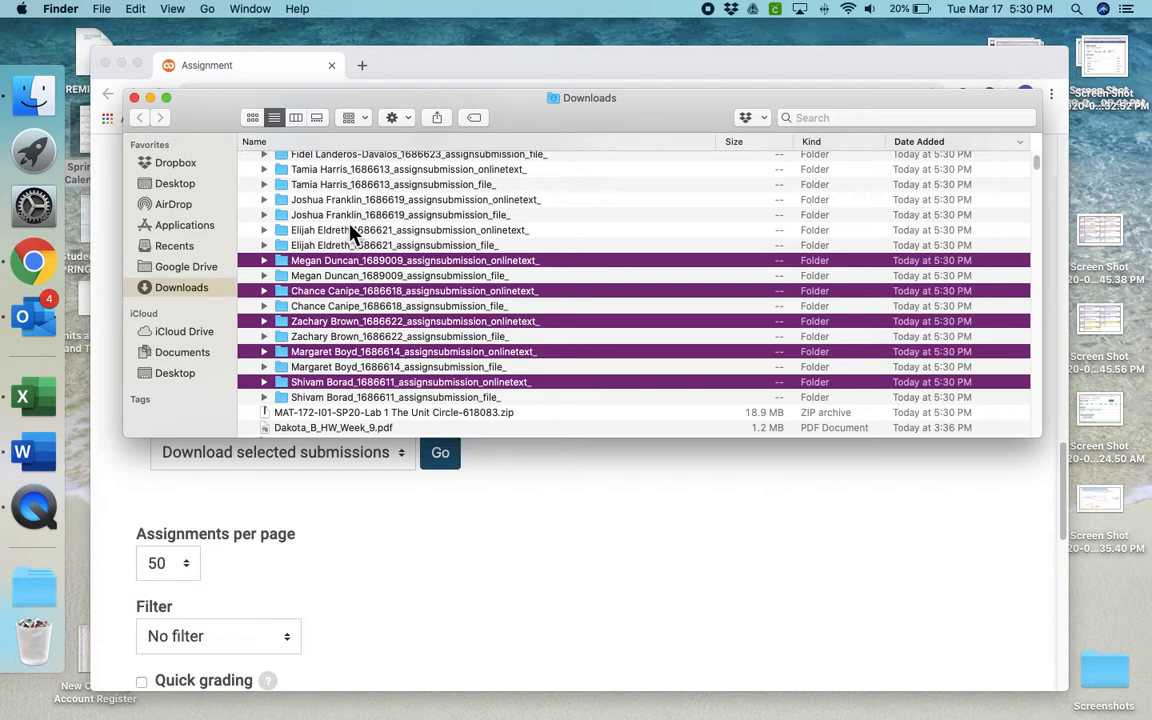
{"action": "left_click", "coordinate": [349, 230], "text": "super"}
{"action": "left_click", "coordinate": [340, 200], "text": "super"}
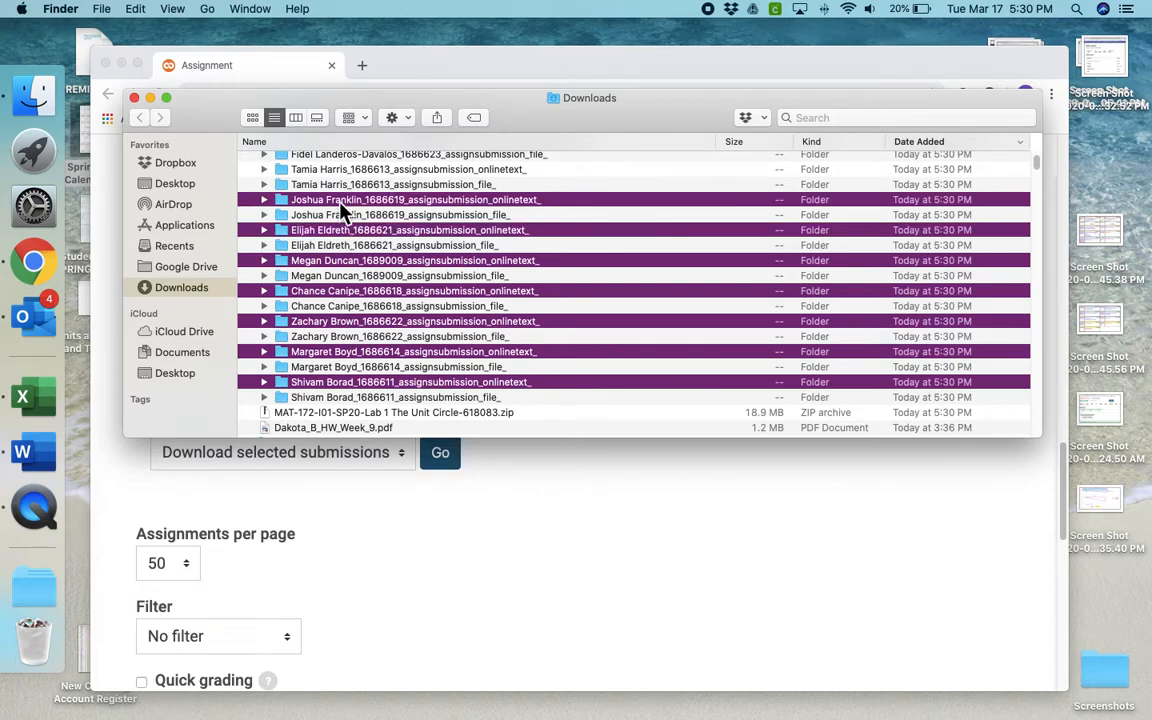
{"action": "left_click", "coordinate": [340, 171], "text": "super"}
{"action": "scroll", "coordinate": [339, 174], "scroll_direction": "up", "scroll_amount": 5}
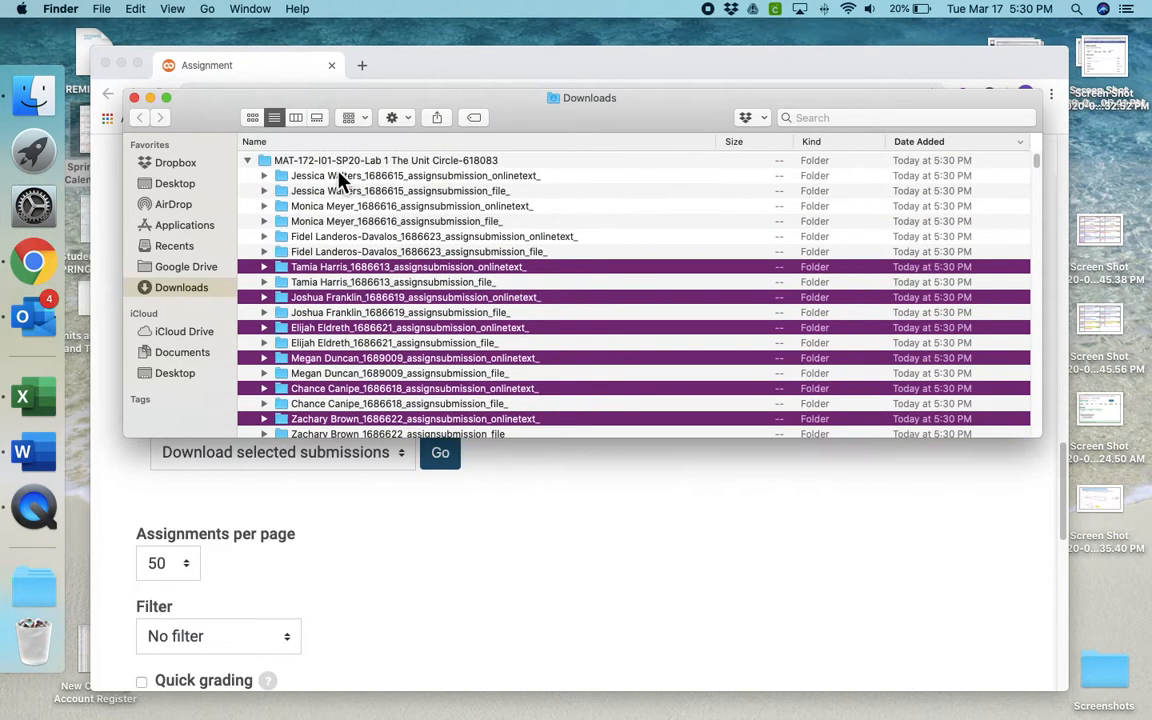
{"action": "left_click", "coordinate": [331, 238], "text": "super"}
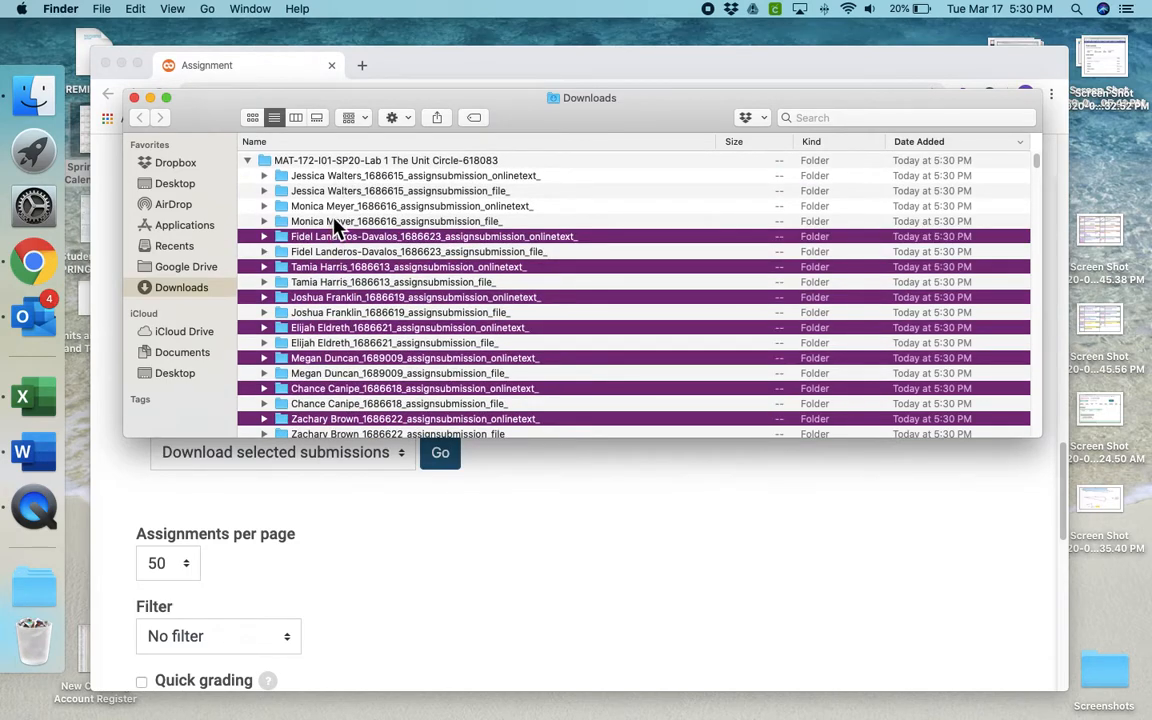
{"action": "left_click", "coordinate": [336, 206], "text": "super"}
{"action": "left_click", "coordinate": [340, 176], "text": "super"}
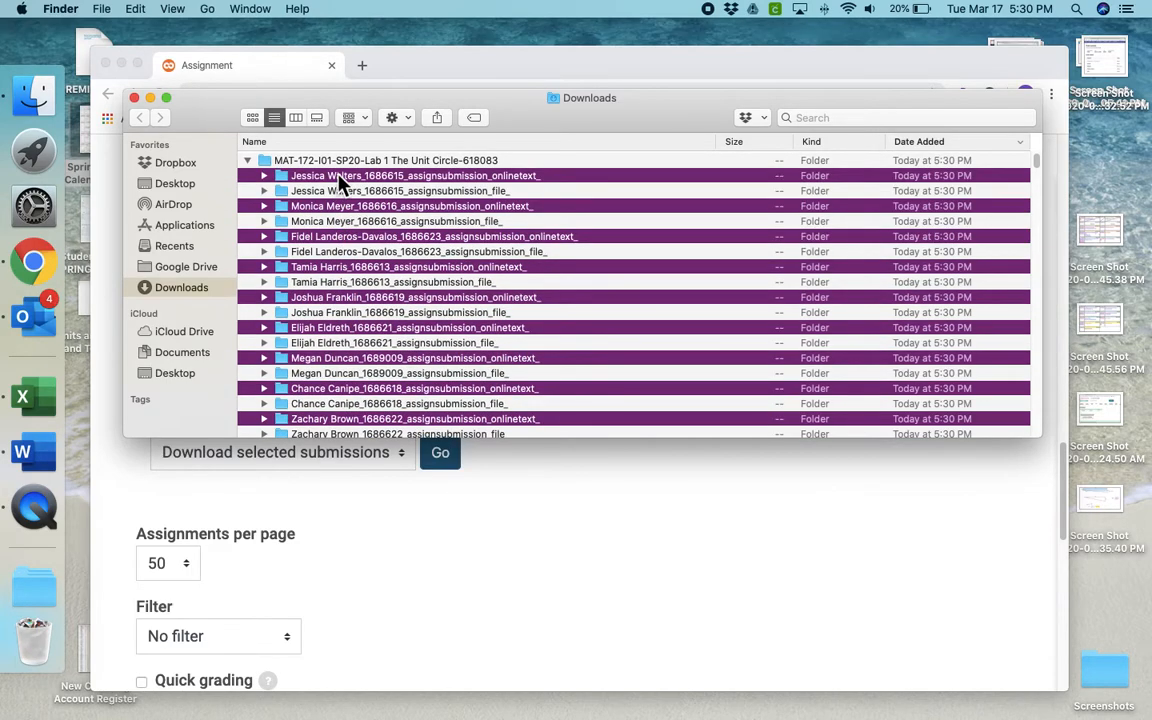
{"action": "left_click_drag", "start_coordinate": [340, 180], "coordinate": [50, 640]}
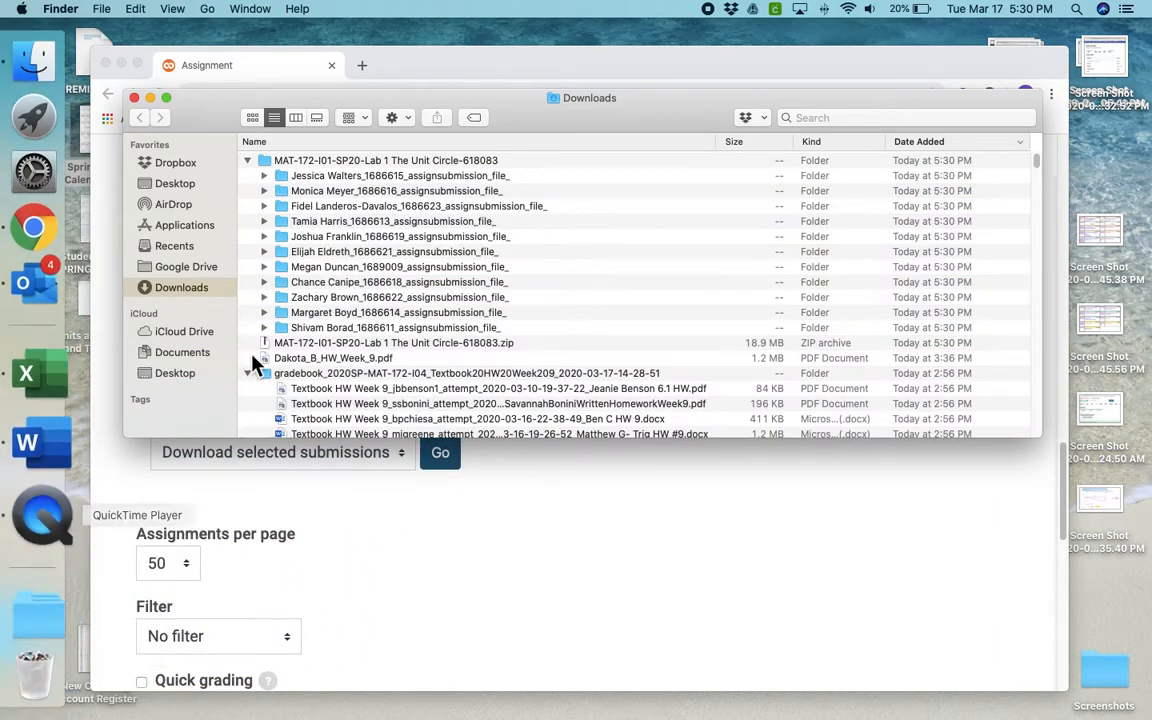
Expand each student's remaining "assignsubmission_file_" folder in the Lab 1 download to show the submitted files
{"action": "left_click", "coordinate": [264, 327]}
{"action": "left_click", "coordinate": [264, 312]}
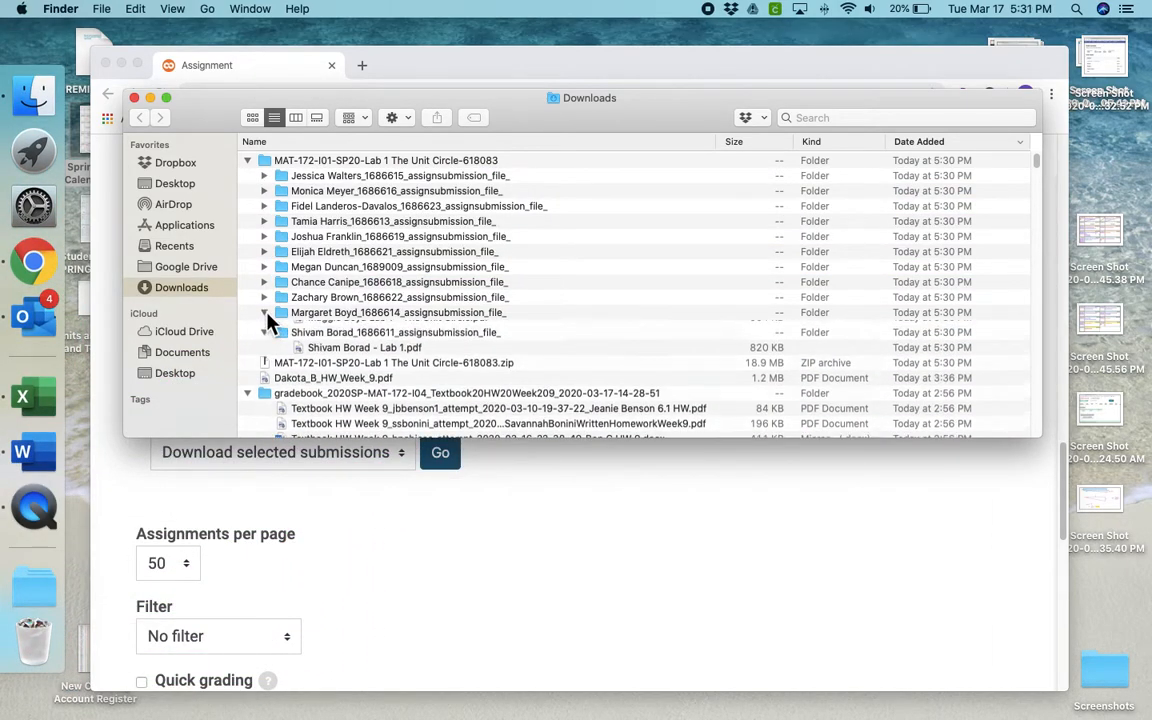
{"action": "left_click", "coordinate": [264, 297]}
{"action": "left_click", "coordinate": [264, 282]}
{"action": "left_click", "coordinate": [264, 267]}
{"action": "left_click", "coordinate": [264, 251]}
{"action": "left_click", "coordinate": [264, 236]}
{"action": "left_click", "coordinate": [264, 221]}
{"action": "left_click", "coordinate": [264, 206]}
{"action": "left_click", "coordinate": [264, 206]}
{"action": "left_click", "coordinate": [264, 206]}
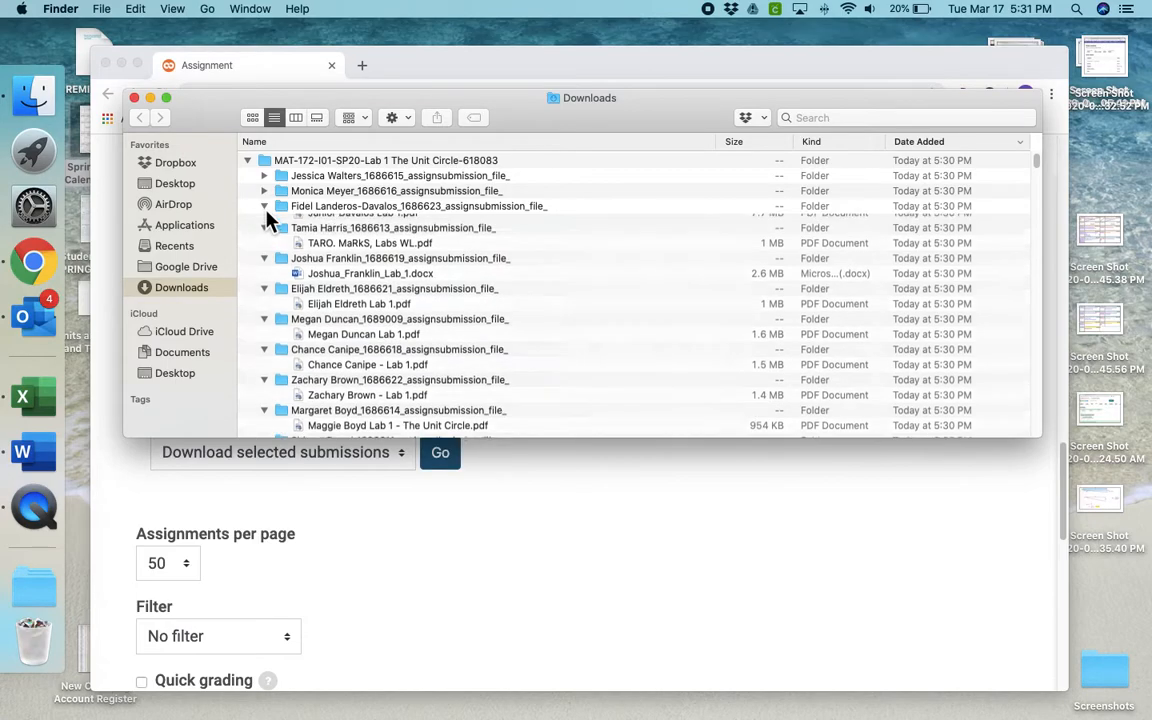
{"action": "left_click", "coordinate": [264, 191]}
{"action": "left_click", "coordinate": [264, 175]}
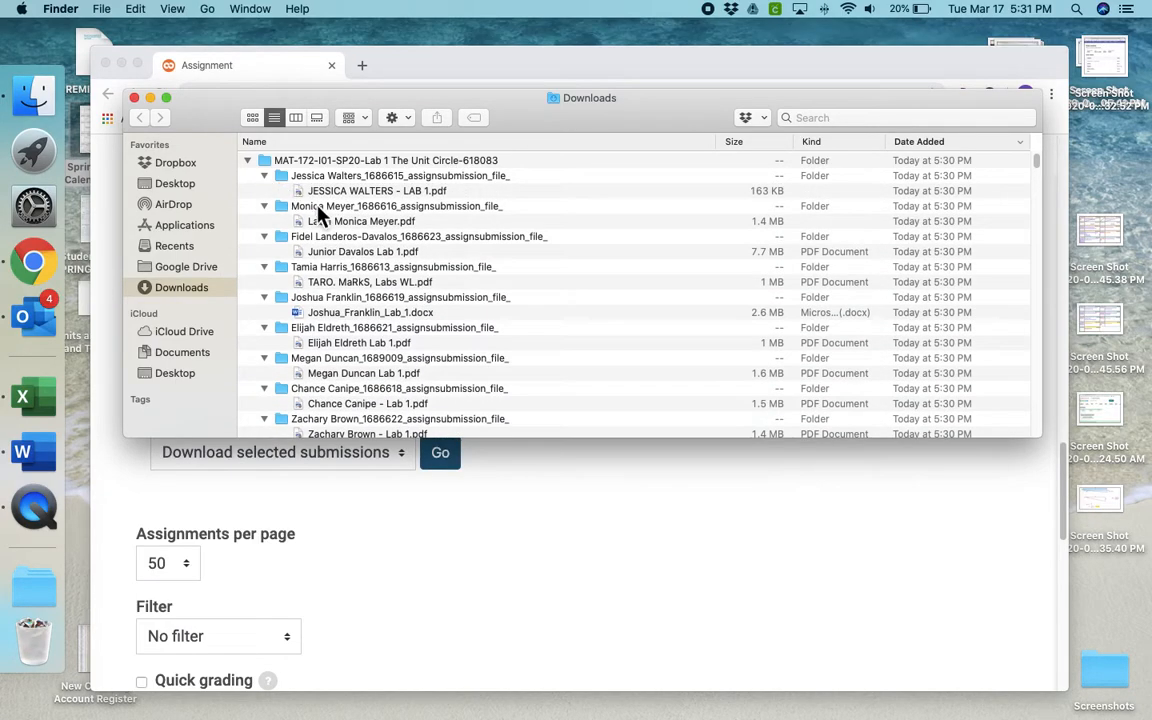
Select and copy the submitted Lab 1 file from each of the eleven expanded student folders
{"action": "left_click", "coordinate": [322, 196]}
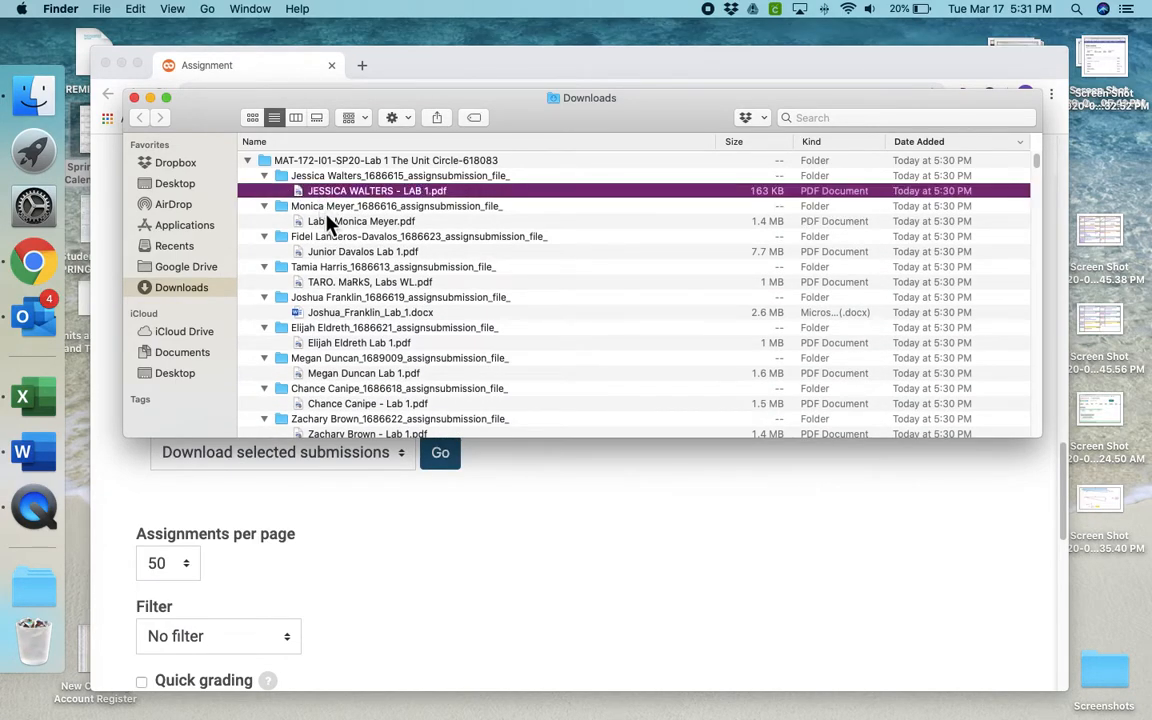
{"action": "left_click", "coordinate": [329, 221], "text": "super"}
{"action": "left_click", "coordinate": [330, 252], "text": "super"}
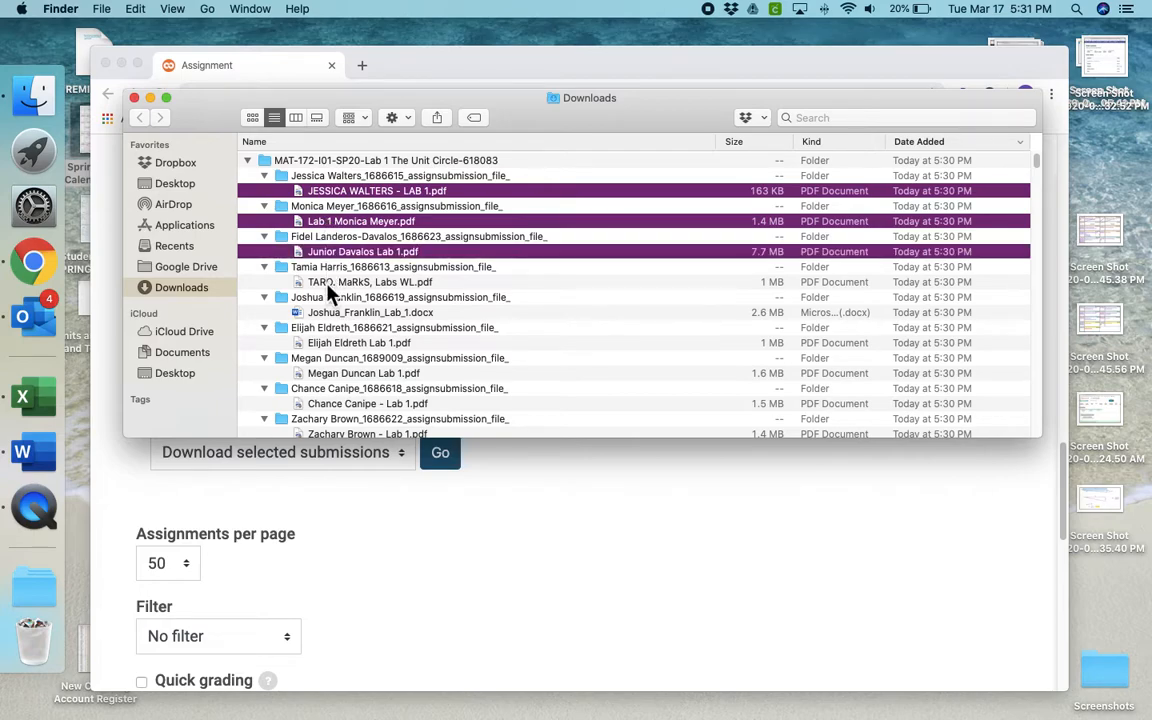
{"action": "left_click", "coordinate": [330, 282], "text": "super"}
{"action": "left_click", "coordinate": [331, 312], "text": "super"}
{"action": "left_click", "coordinate": [334, 344], "text": "super"}
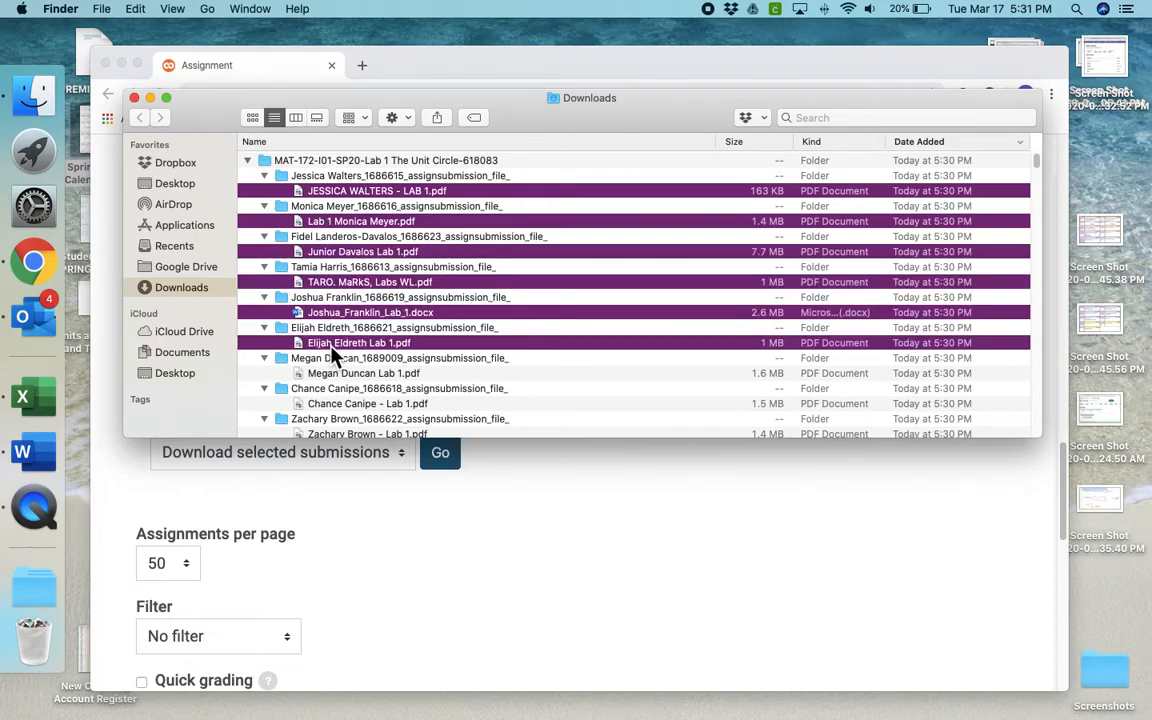
{"action": "left_click", "coordinate": [336, 373], "text": "super"}
{"action": "left_click", "coordinate": [337, 404], "text": "super"}
{"action": "scroll", "coordinate": [336, 408], "scroll_direction": "down", "scroll_amount": 5}
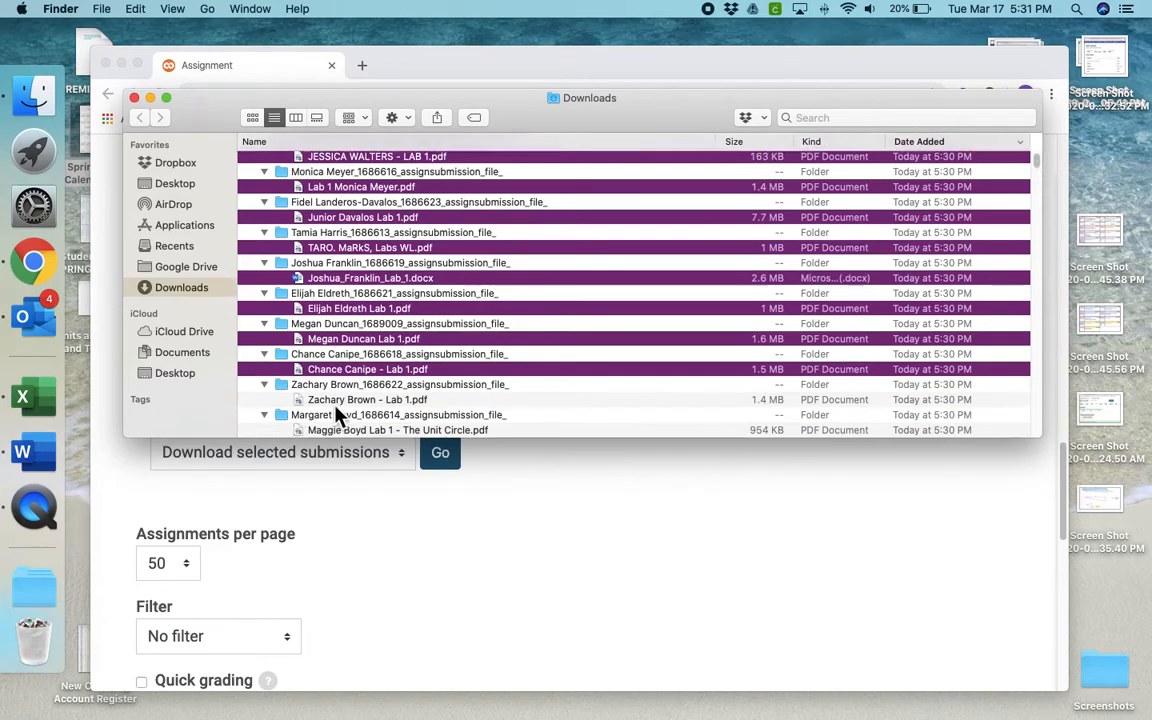
{"action": "left_click", "coordinate": [336, 286], "text": "super"}
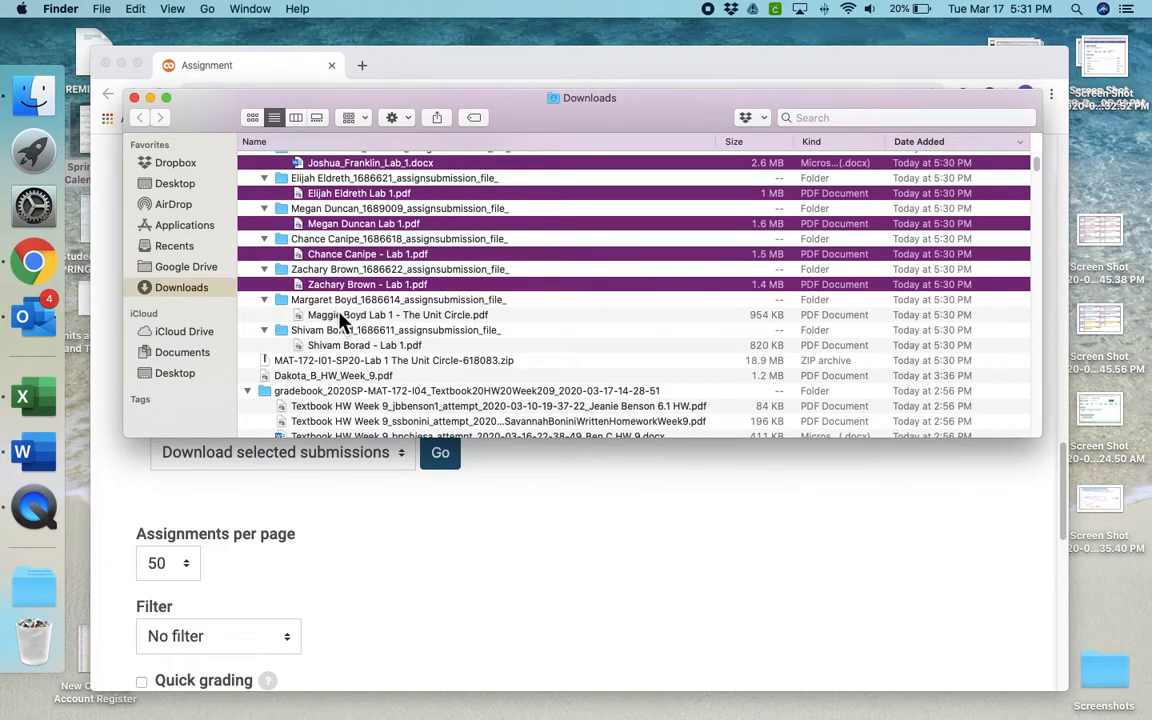
{"action": "left_click", "coordinate": [339, 316], "text": "super"}
{"action": "left_click", "coordinate": [344, 345], "text": "super"}
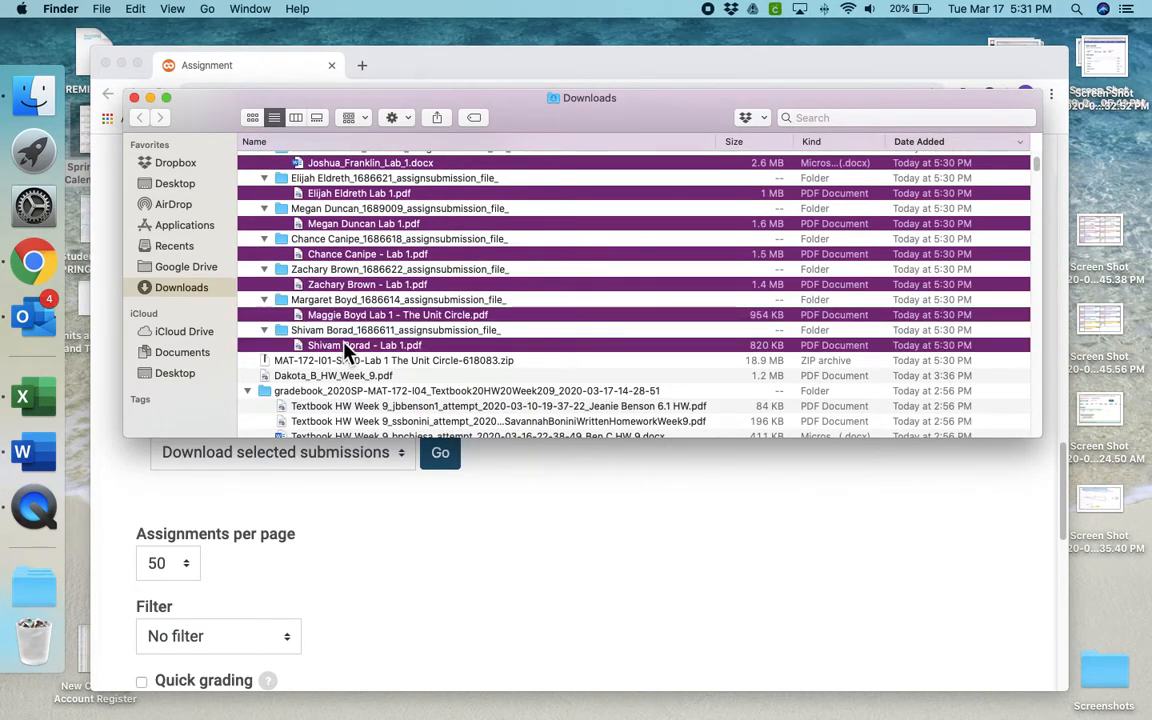
Paste the 11 copied Lab 1 files into the WilkesCC folder in Dropbox
{"action": "left_click", "coordinate": [175, 165]}
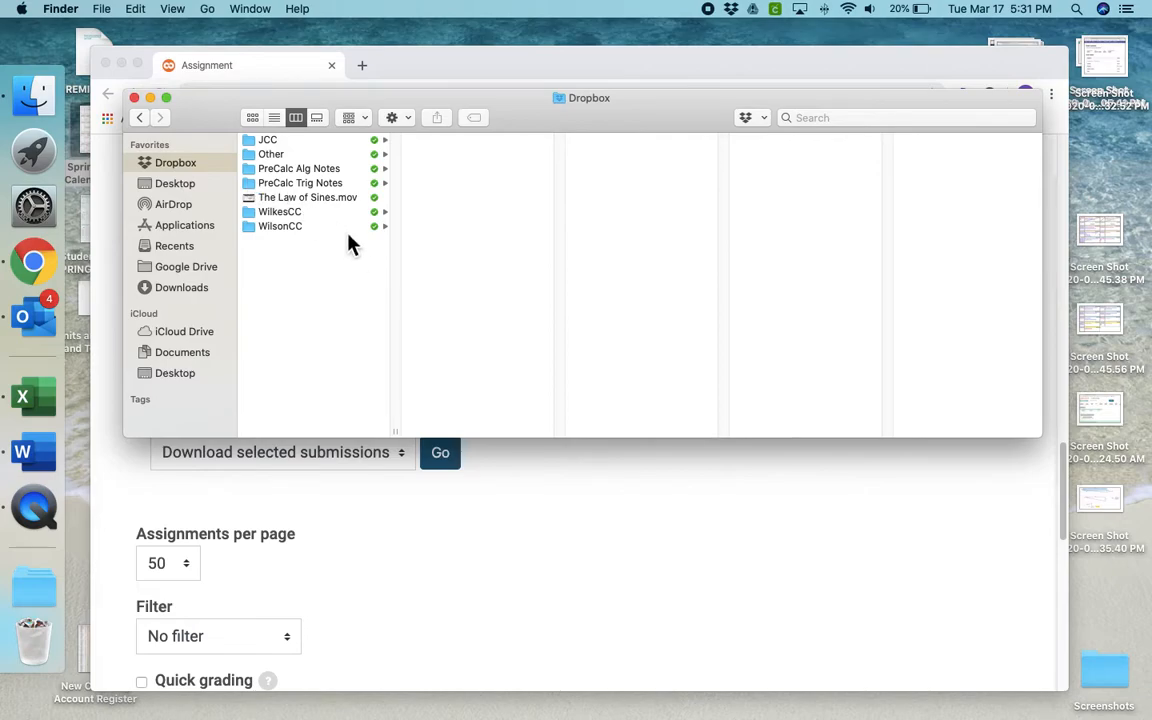
{"action": "left_click", "coordinate": [282, 218]}
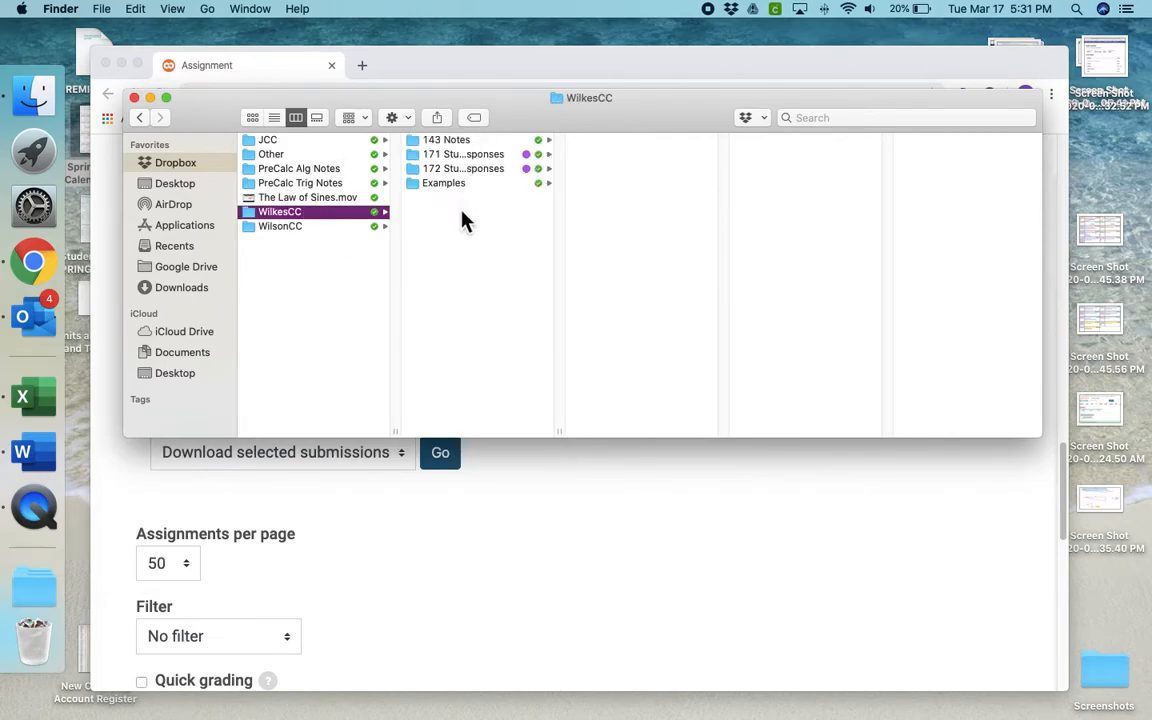
{"action": "right_click", "coordinate": [430, 252]}
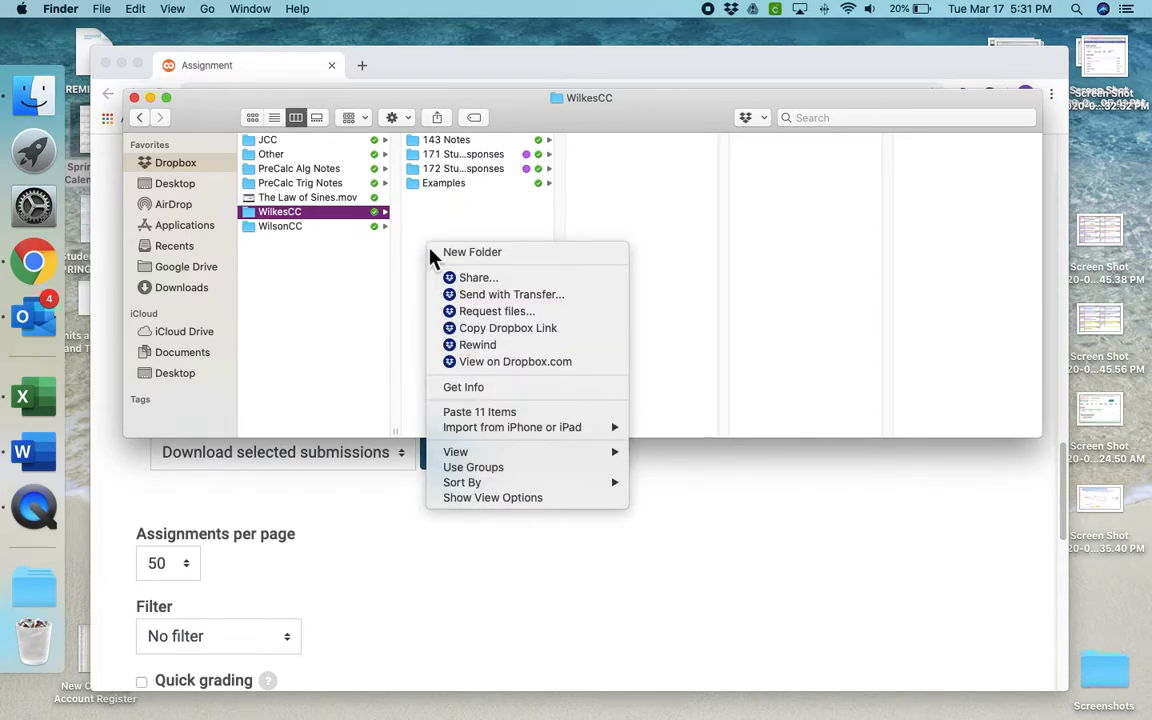
{"action": "left_click", "coordinate": [478, 411]}
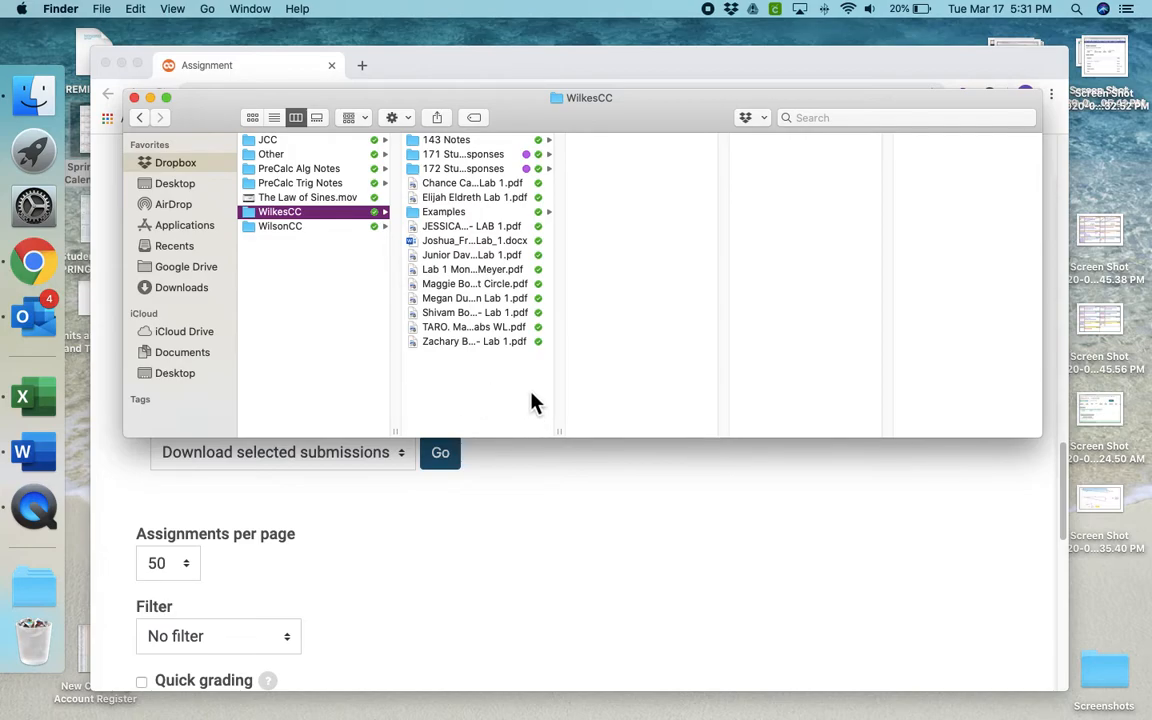
Select all eleven pasted Lab 1 files in the WilkesCC folder, leaving out the existing folders, and move them to the Trash
{"action": "left_click", "coordinate": [471, 185]}
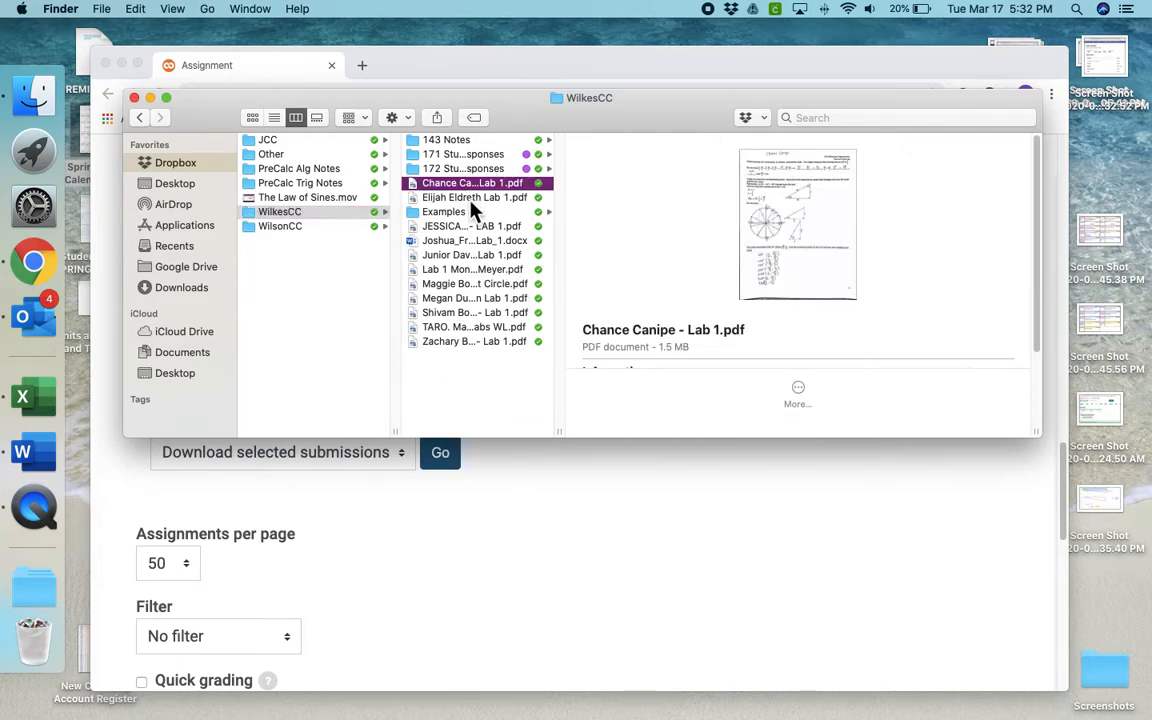
{"action": "left_click", "coordinate": [471, 199], "text": "shift"}
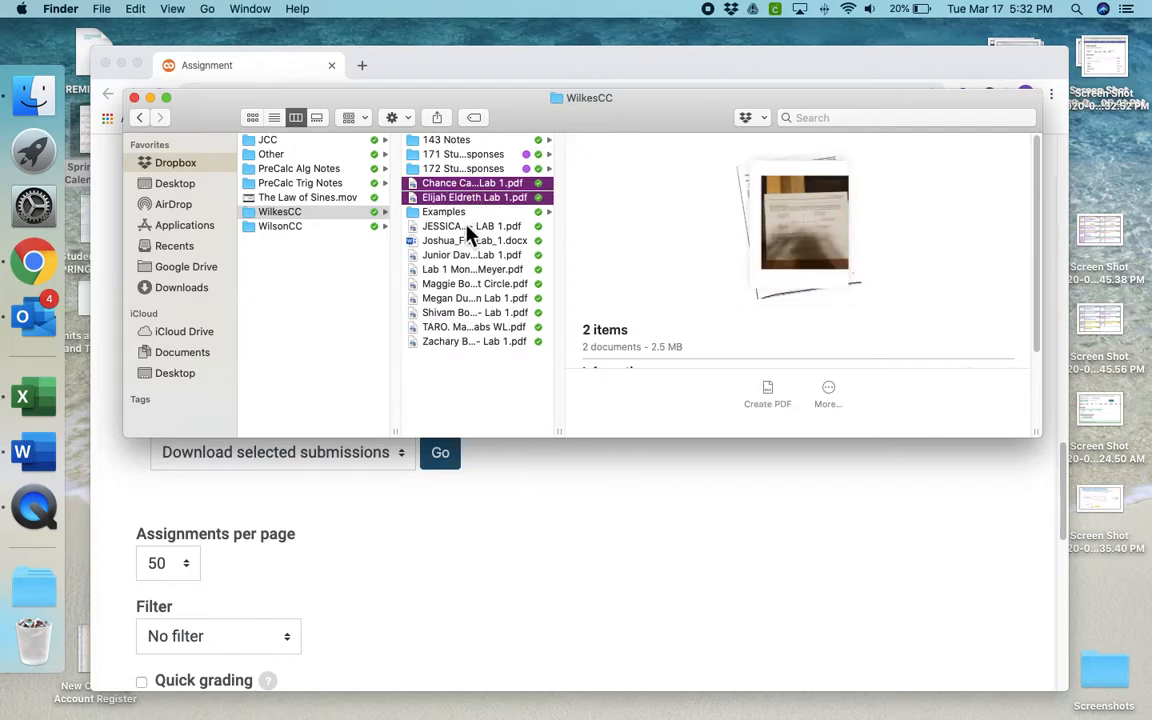
{"action": "left_click", "coordinate": [467, 227], "text": "super"}
{"action": "left_click", "coordinate": [465, 241], "text": "super"}
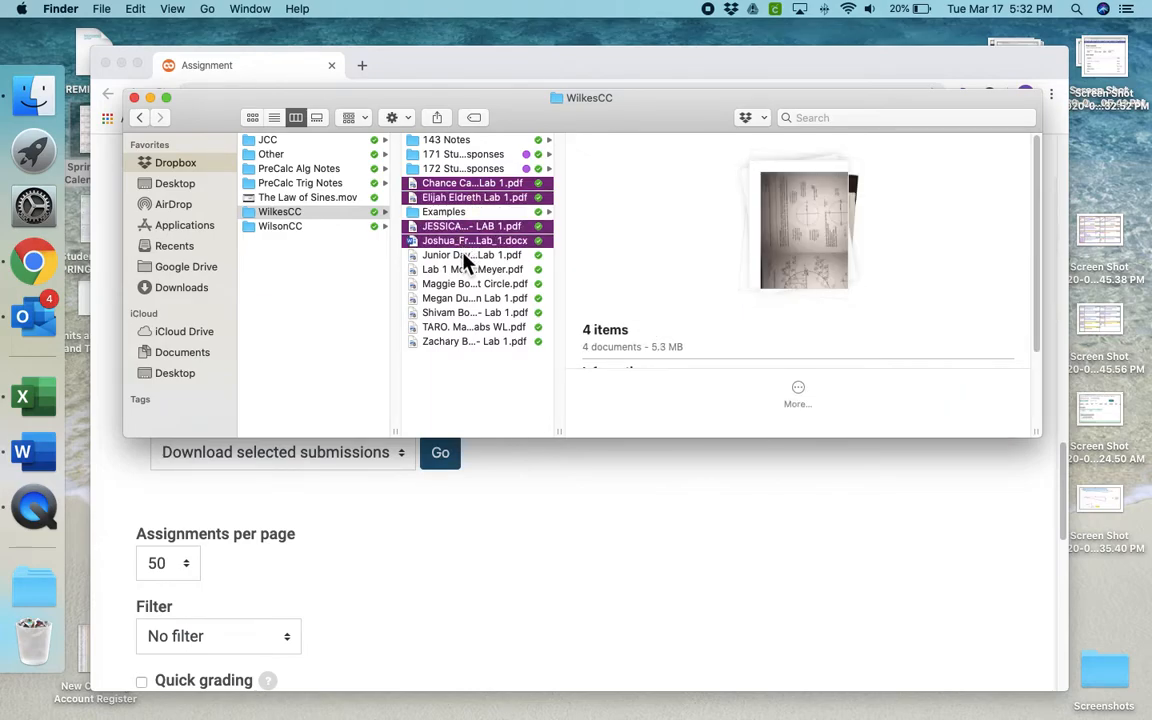
{"action": "left_click", "coordinate": [465, 256], "text": "super"}
{"action": "left_click", "coordinate": [463, 270], "text": "super"}
{"action": "left_click", "coordinate": [461, 284], "text": "super"}
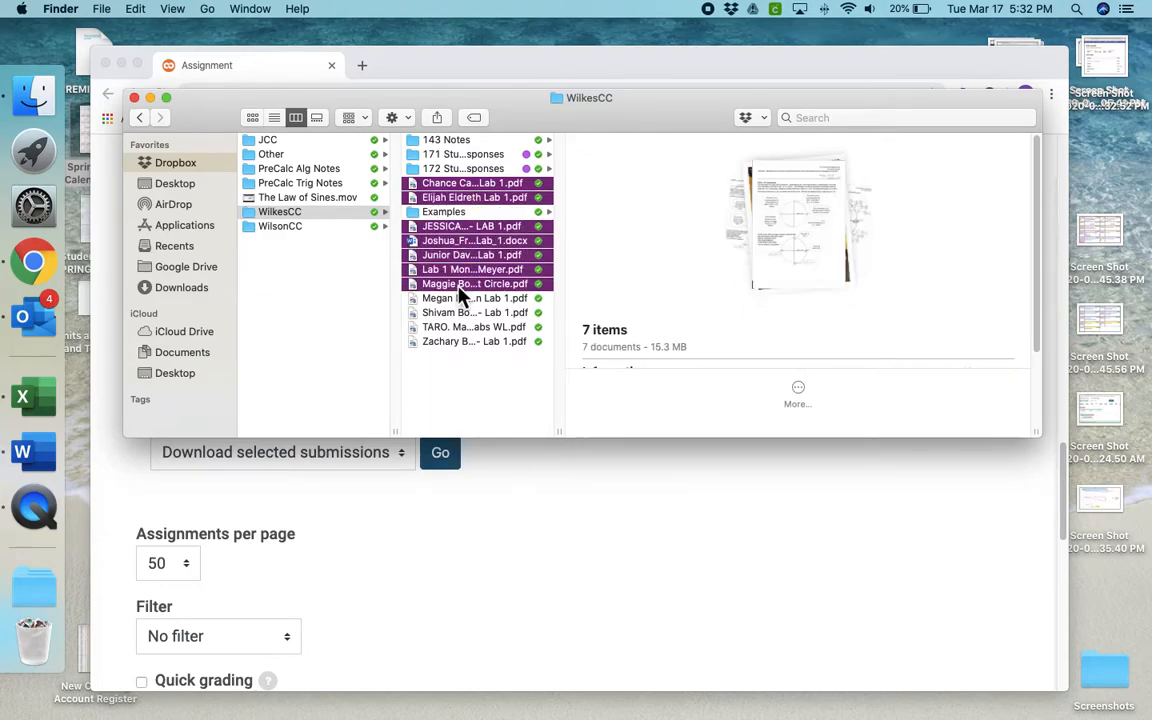
{"action": "left_click", "coordinate": [460, 298], "text": "super"}
{"action": "left_click", "coordinate": [458, 313], "text": "super"}
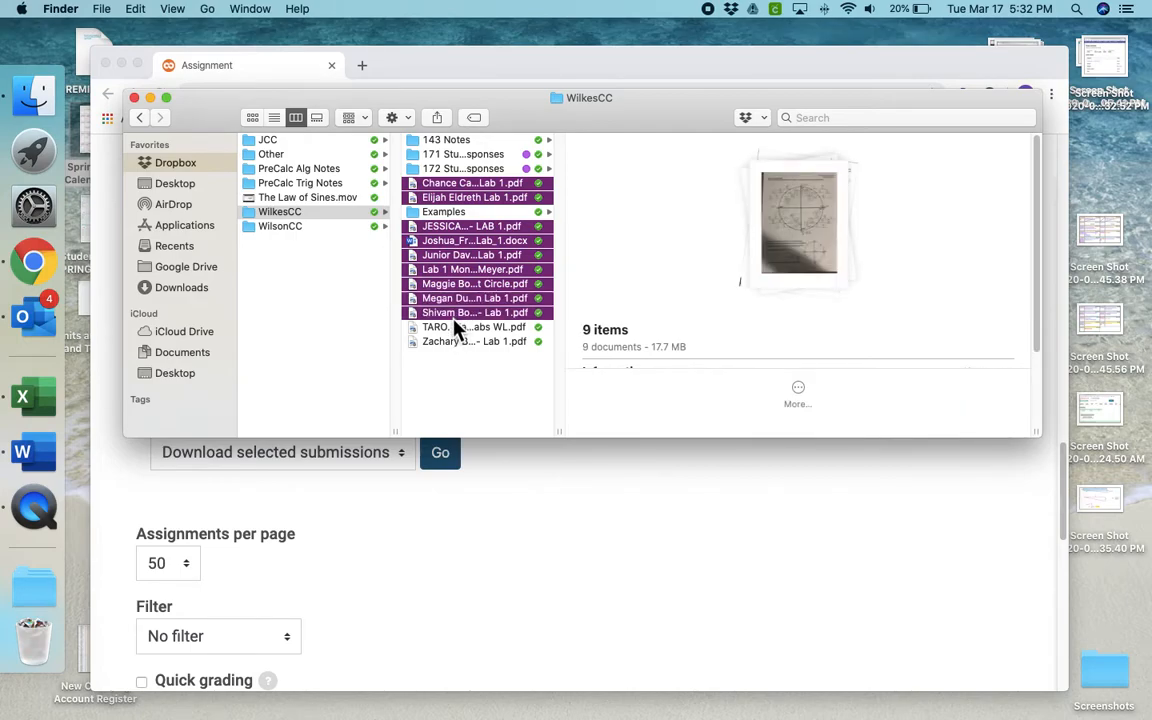
{"action": "left_click", "coordinate": [455, 328], "text": "super"}
{"action": "left_click", "coordinate": [453, 342], "text": "super"}
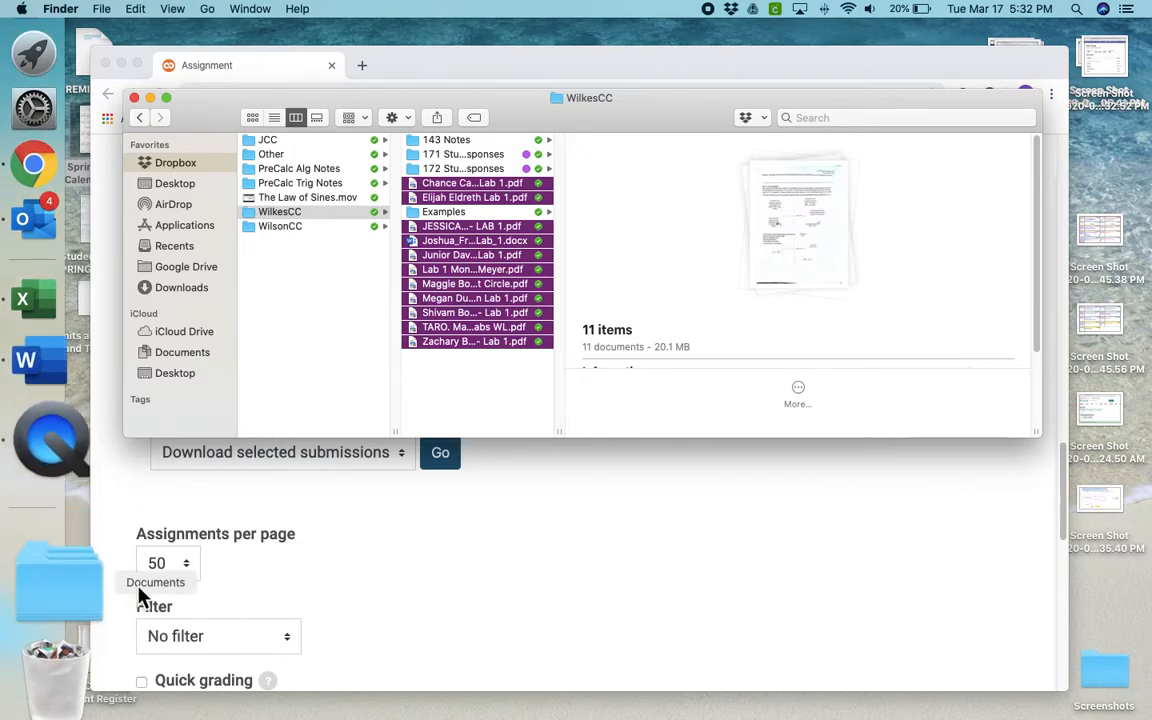
{"action": "left_click_drag", "start_coordinate": [485, 282], "coordinate": [97, 640]}
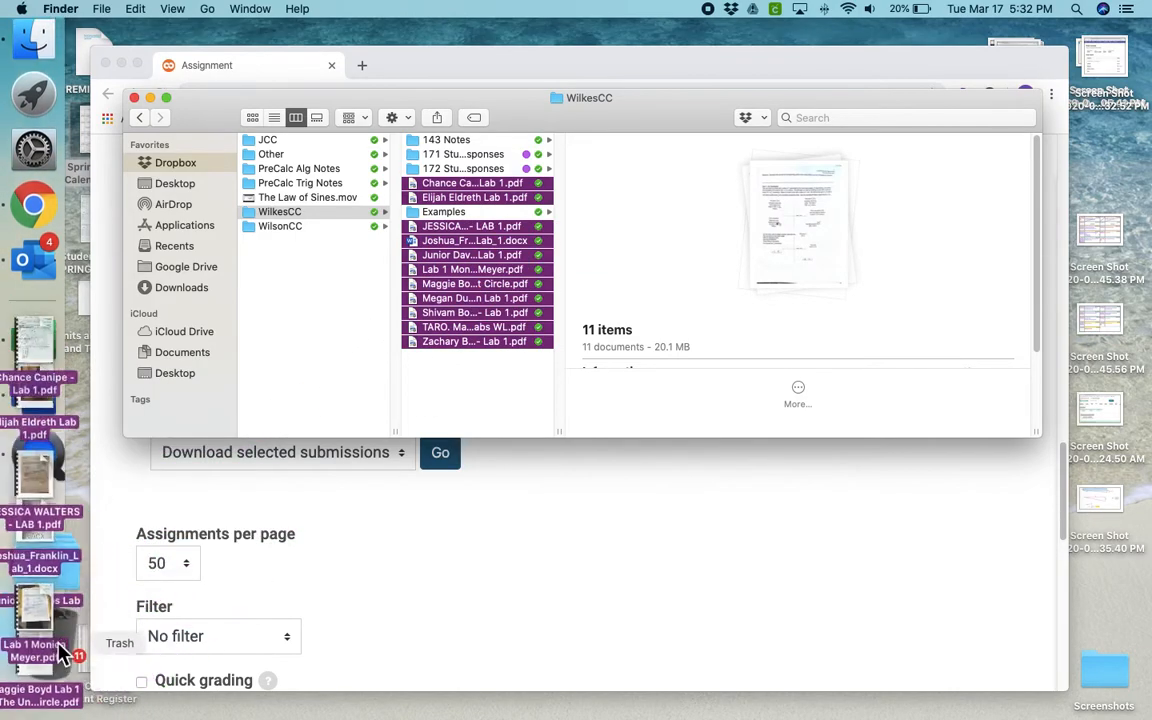
Switch back to Chrome, open the grader for the first student with a Lab 1 submission, and look over the grade and feedback sections
{"action": "left_click", "coordinate": [519, 571]}
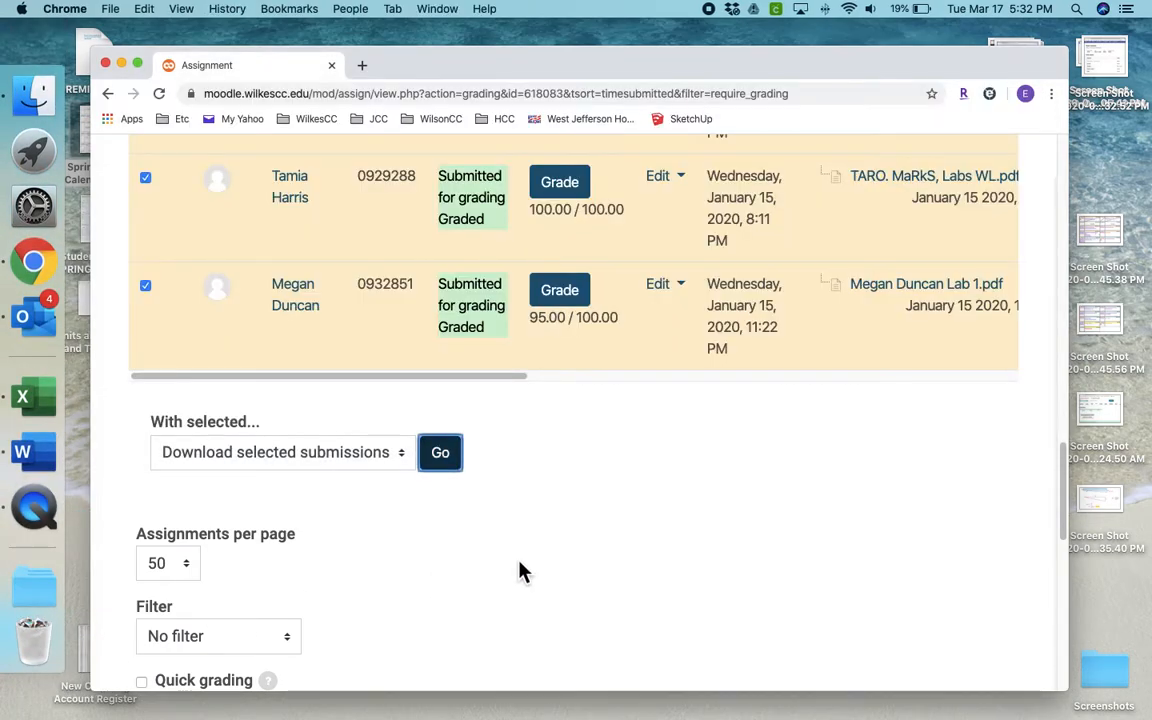
{"action": "scroll", "coordinate": [519, 571], "scroll_direction": "up", "scroll_amount": 15}
{"action": "scroll", "coordinate": [519, 571], "scroll_direction": "down", "scroll_amount": 5}
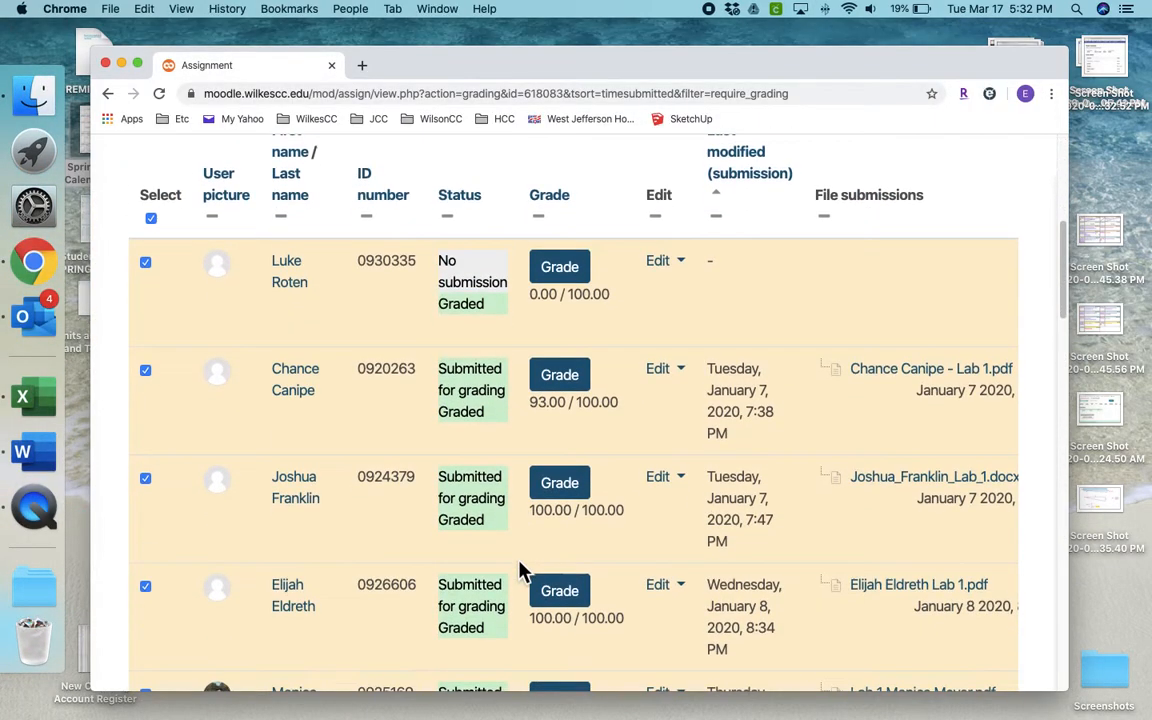
{"action": "scroll", "coordinate": [519, 571], "scroll_direction": "down", "scroll_amount": 3}
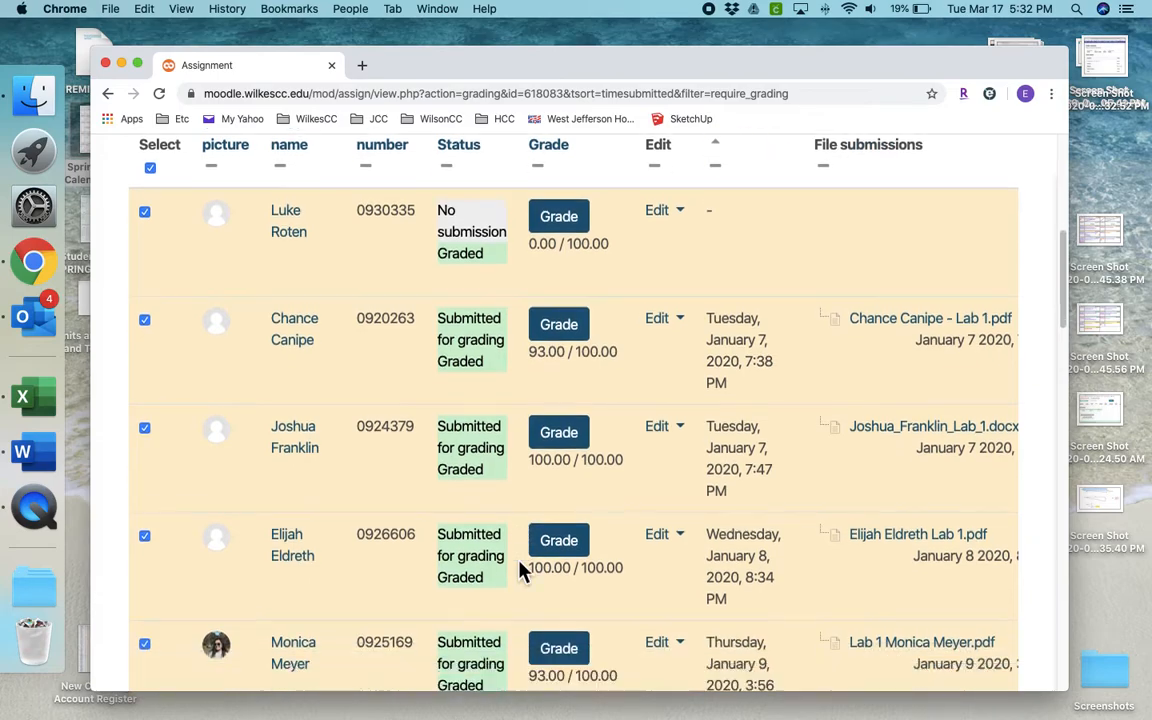
{"action": "left_click", "coordinate": [562, 245]}
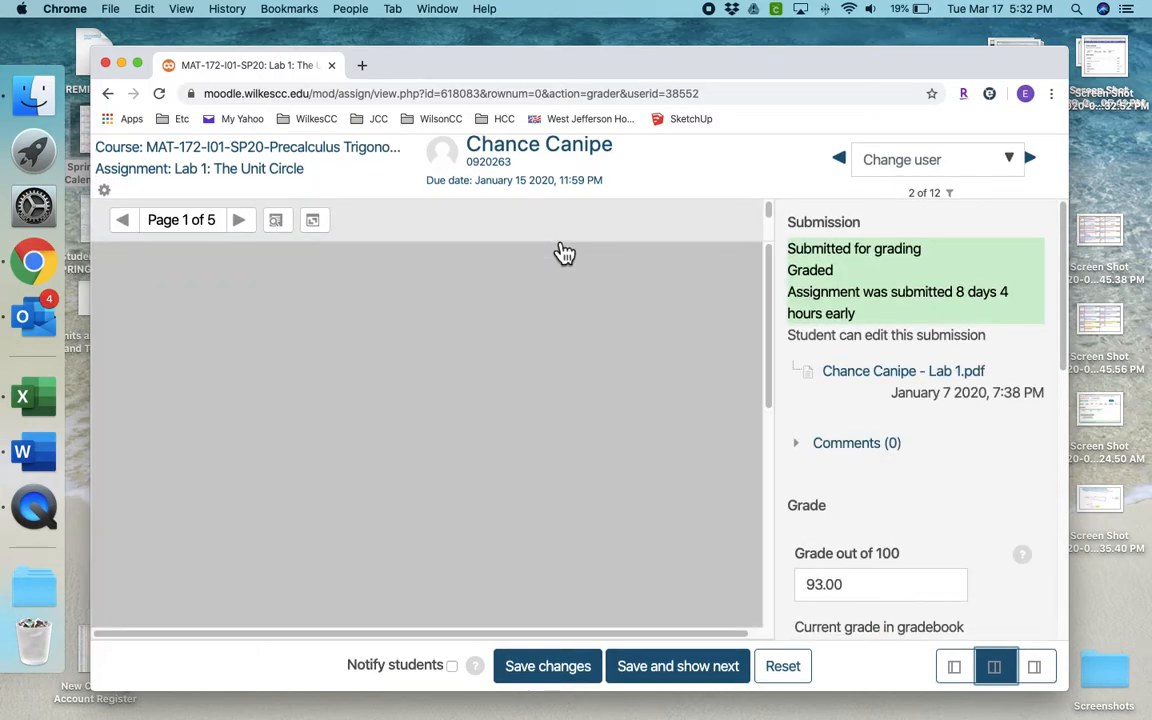
{"action": "scroll", "coordinate": [822, 279], "scroll_direction": "down", "scroll_amount": 2}
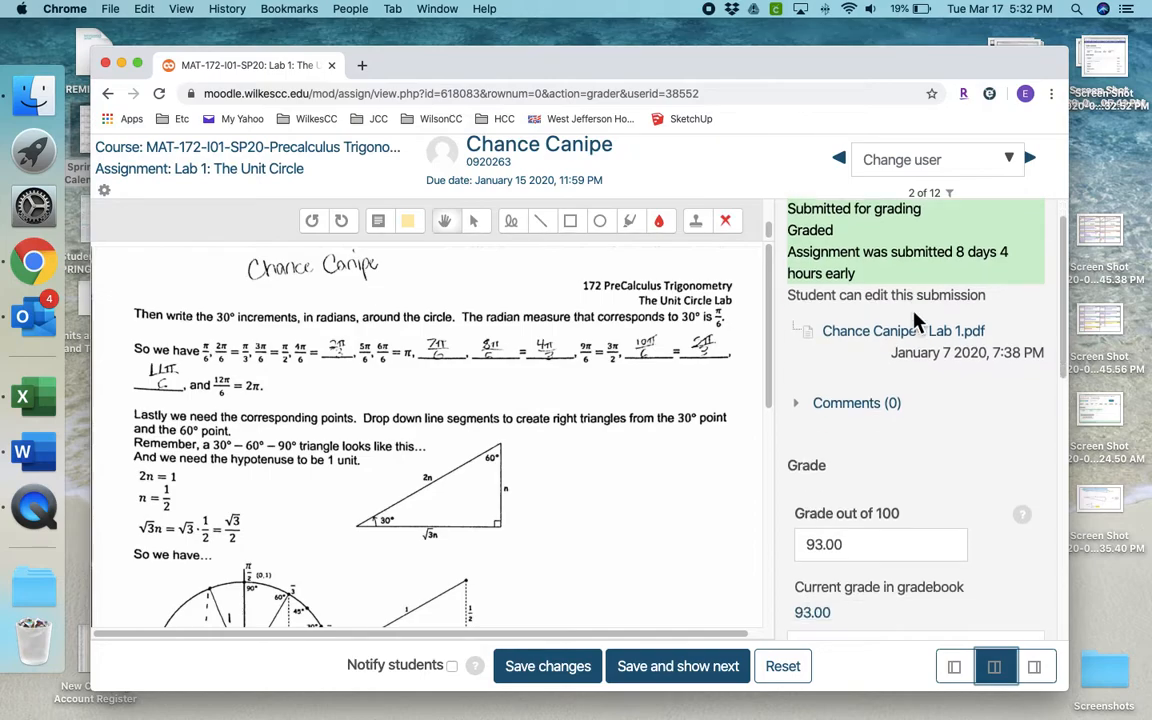
{"action": "scroll", "coordinate": [926, 501], "scroll_direction": "down", "scroll_amount": 8}
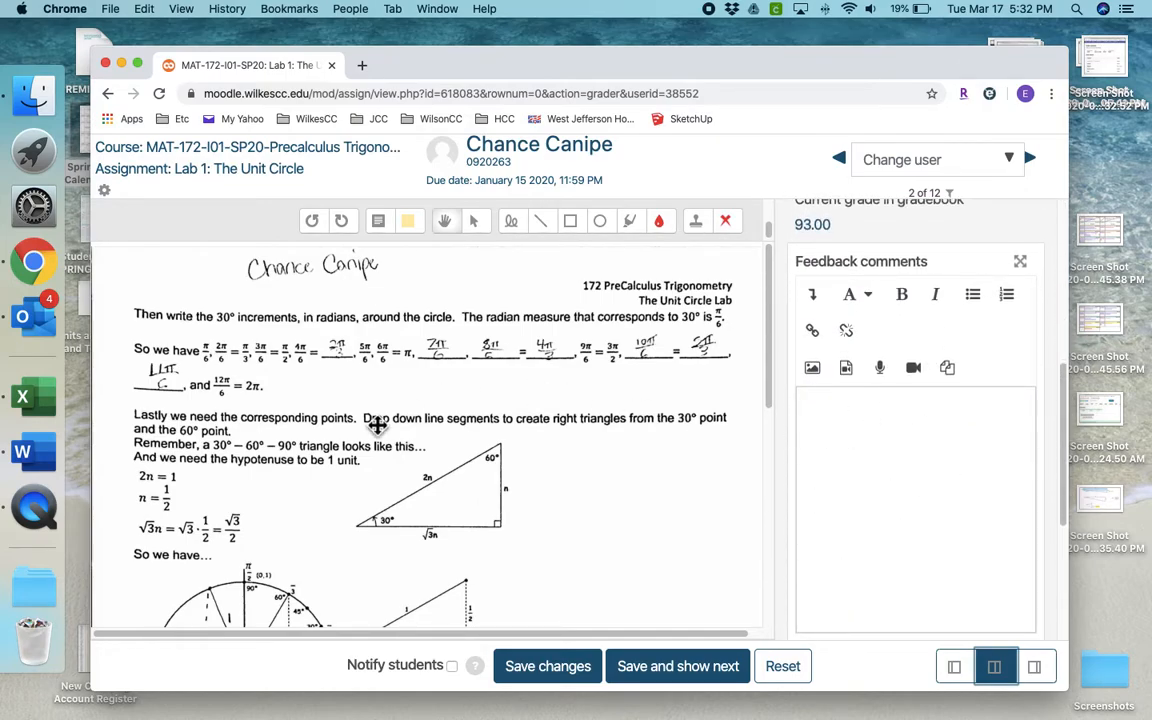
Look over the Feedback files section, switch to Finder, and browse the Dropbox folders 172 student responses and JCC for a file
{"action": "scroll", "coordinate": [884, 481], "scroll_direction": "down", "scroll_amount": 6}
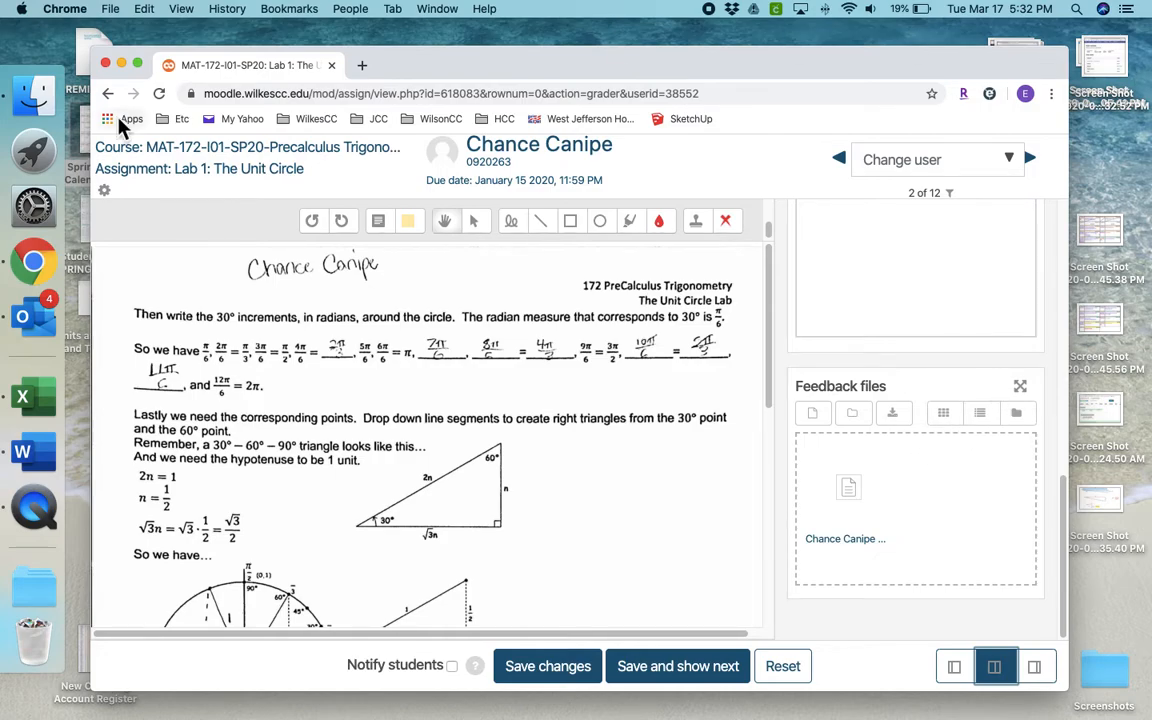
{"action": "left_click", "coordinate": [58, 106]}
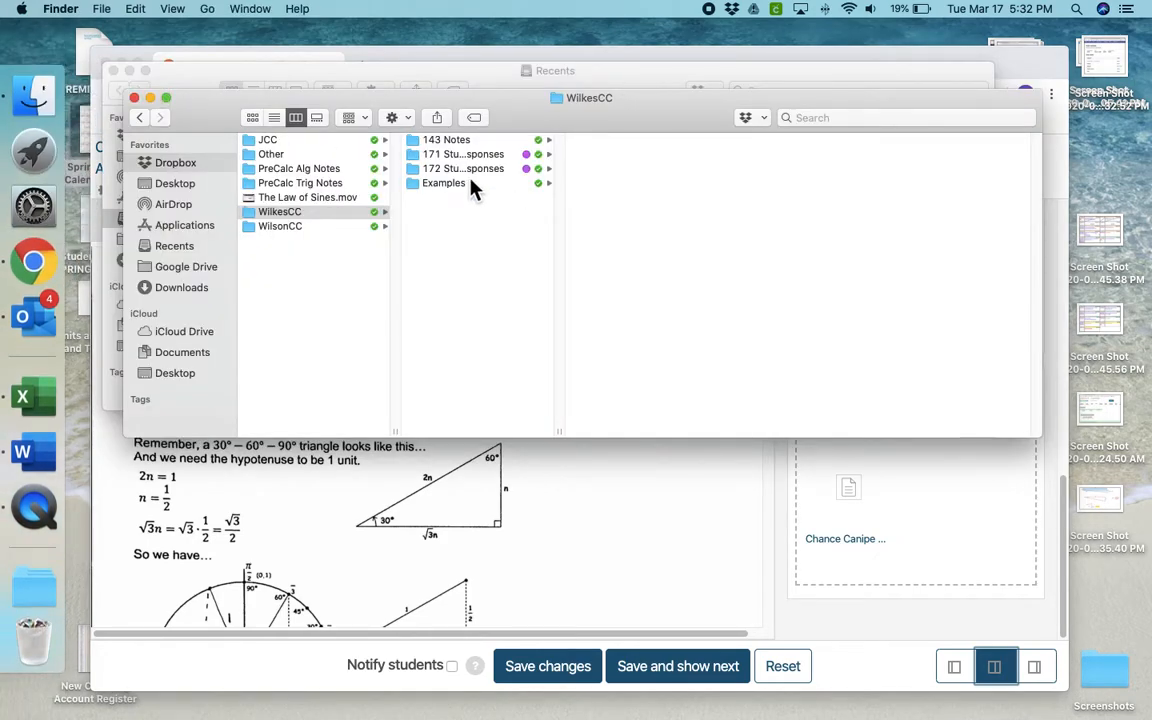
{"action": "left_click", "coordinate": [466, 169]}
{"action": "left_click", "coordinate": [590, 170]}
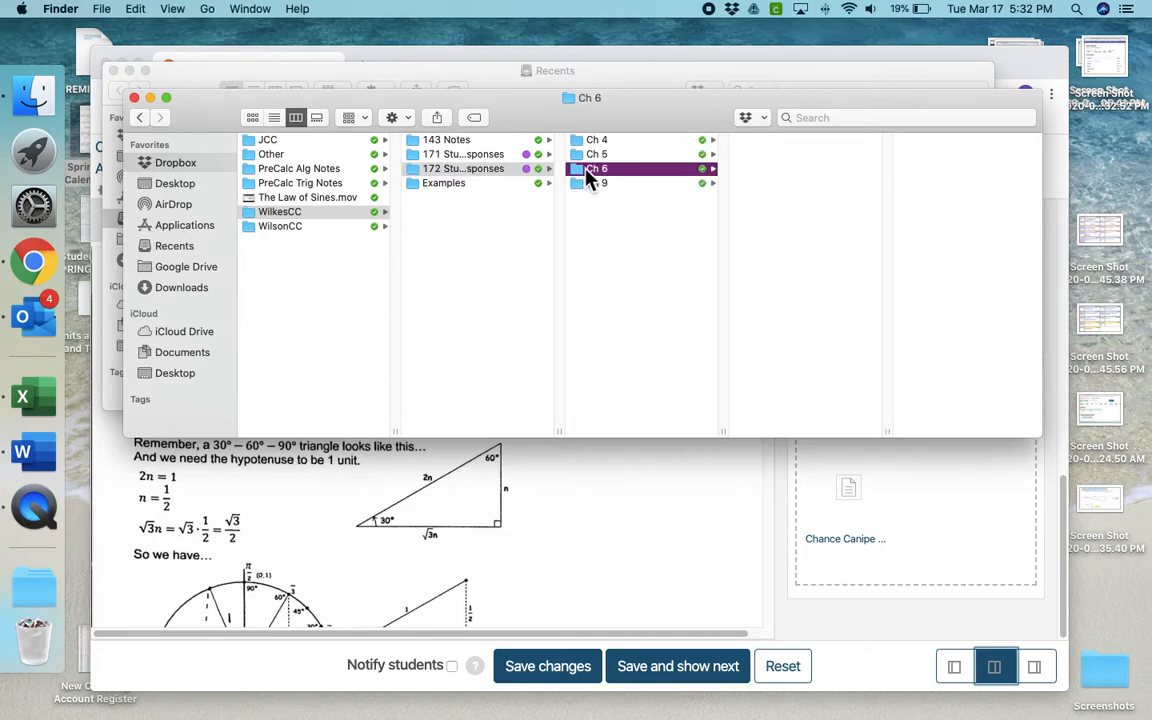
{"action": "left_click", "coordinate": [300, 199]}
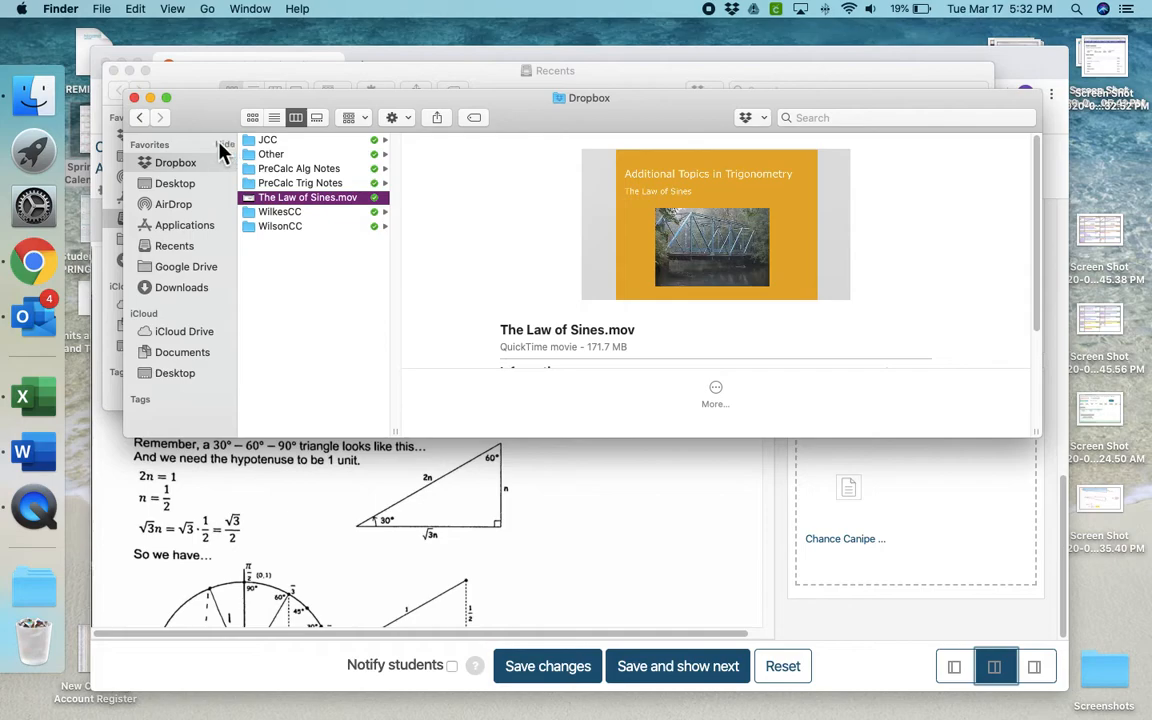
{"action": "left_click", "coordinate": [282, 142]}
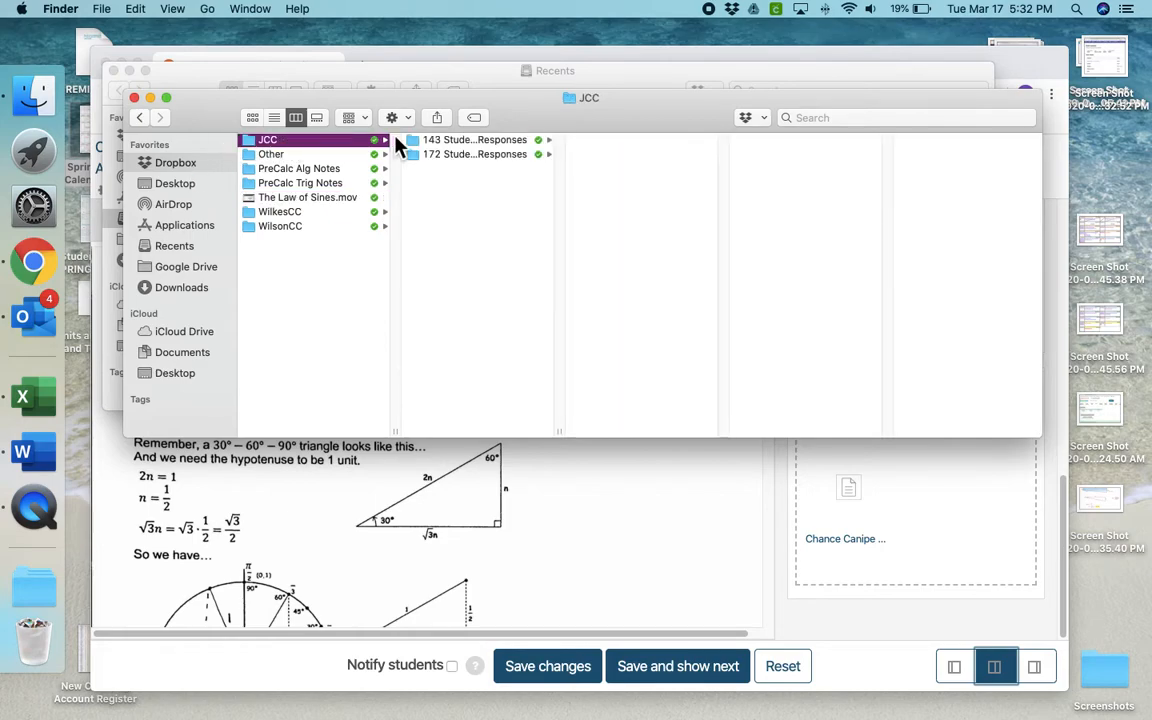
Locate the Systems of Nonlinear Equations handout PDF (JCC) in Documents under 1 COLLEGES, 171 PreCalc Algebra, 5 Systems of Equations, and return to Chrome
{"action": "left_click", "coordinate": [172, 355]}
{"action": "left_click", "coordinate": [301, 146]}
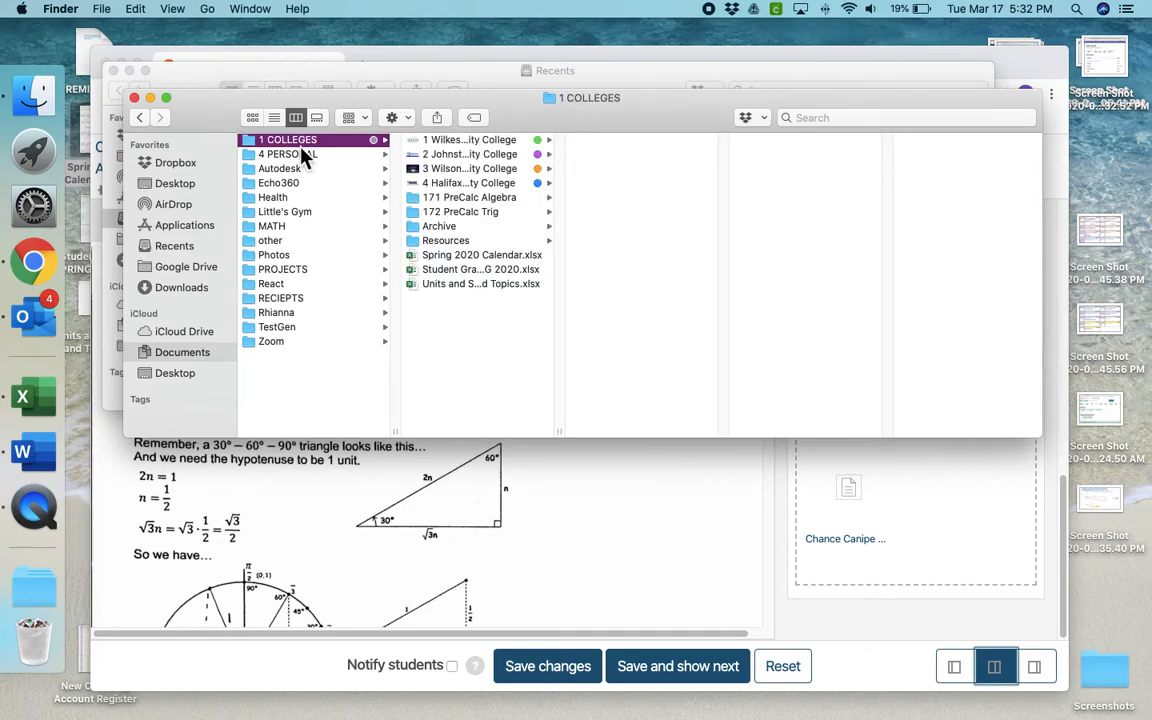
{"action": "left_click", "coordinate": [464, 196]}
{"action": "left_click", "coordinate": [606, 199]}
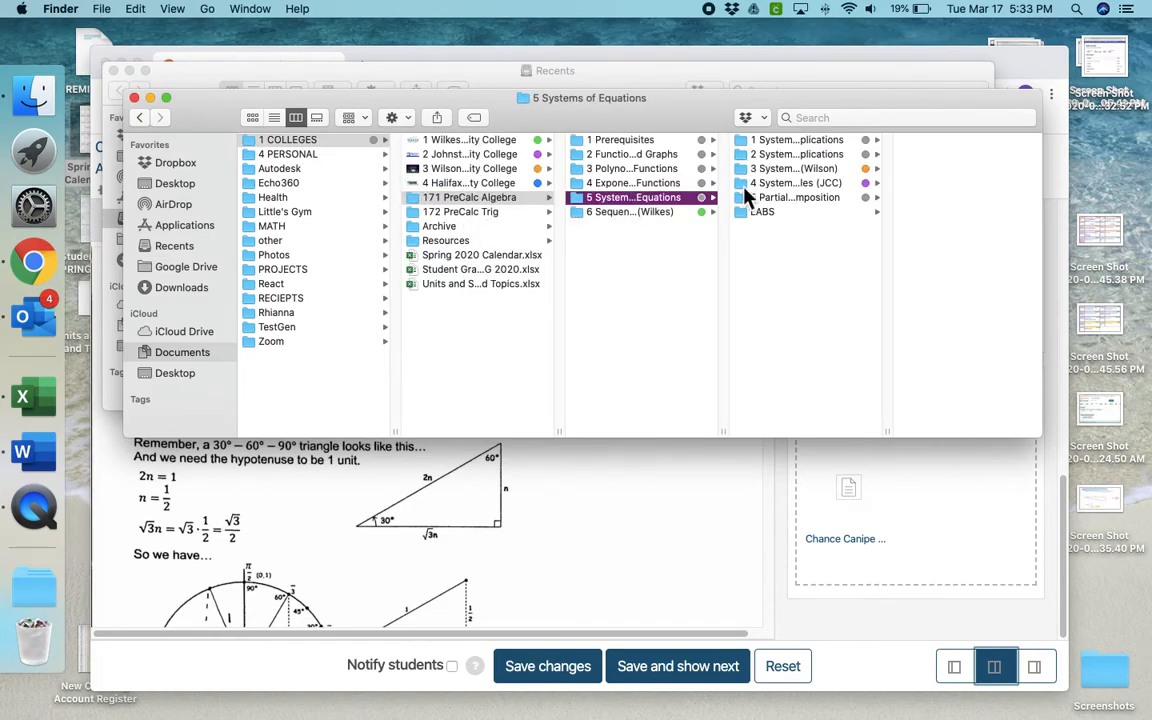
{"action": "left_click", "coordinate": [784, 188]}
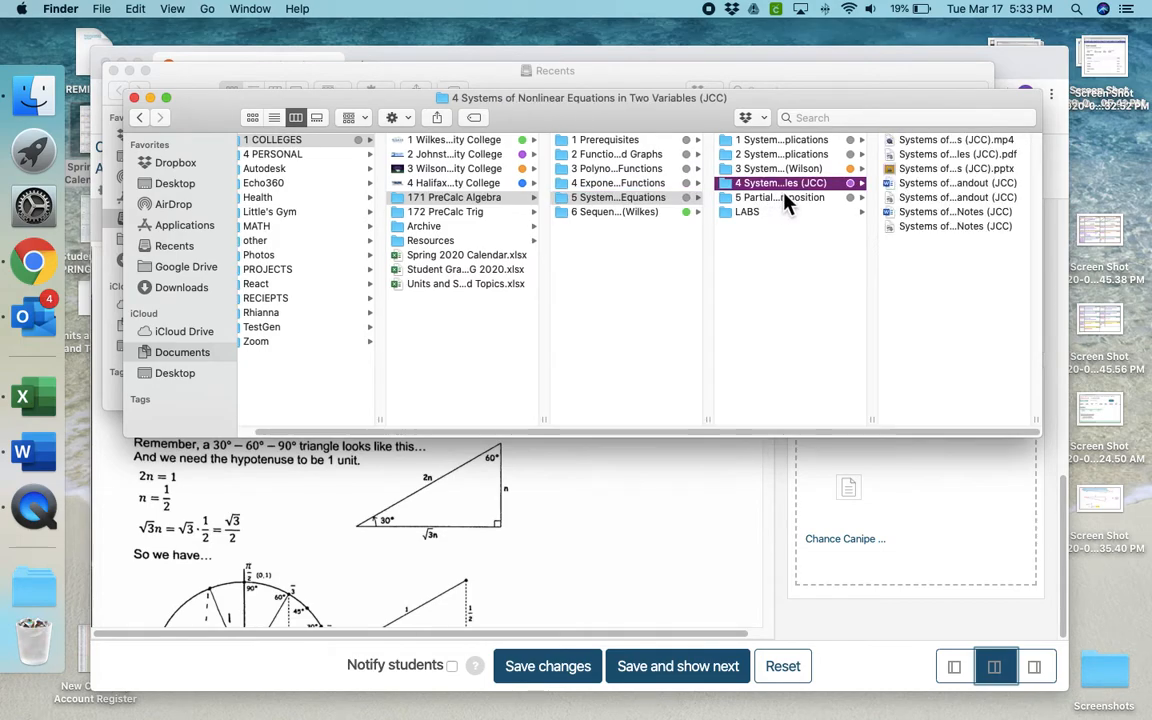
{"action": "left_click", "coordinate": [929, 199]}
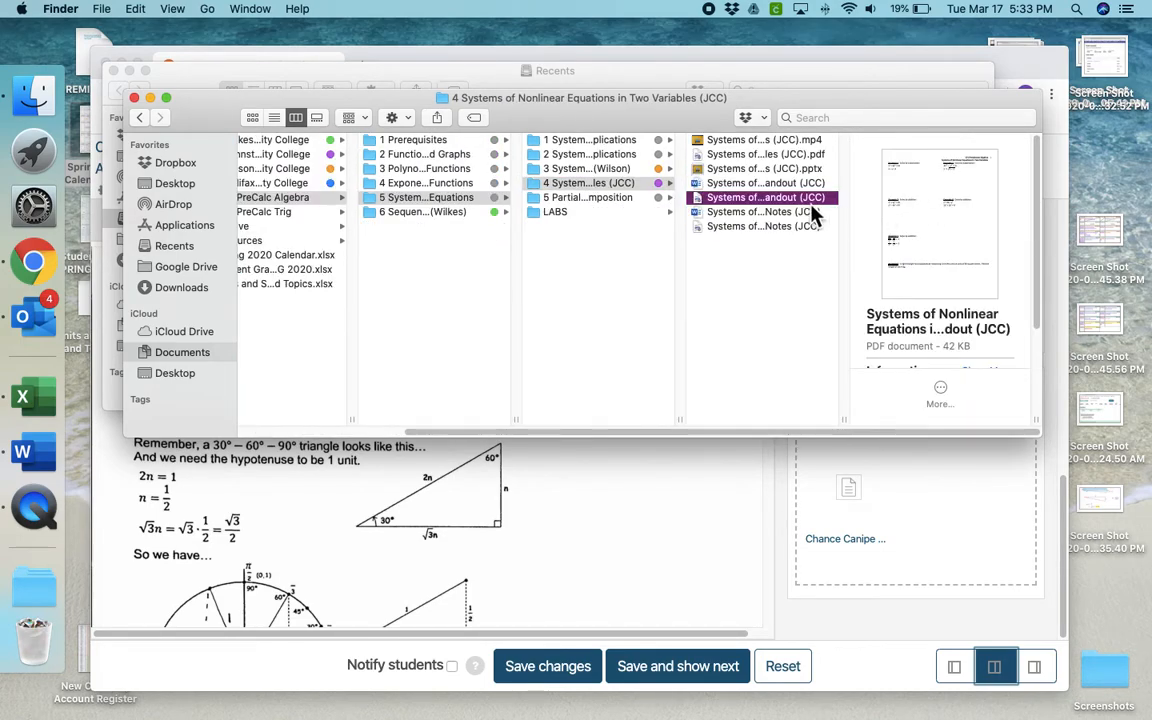
{"action": "left_click_drag", "start_coordinate": [784, 203], "coordinate": [57, 643]}
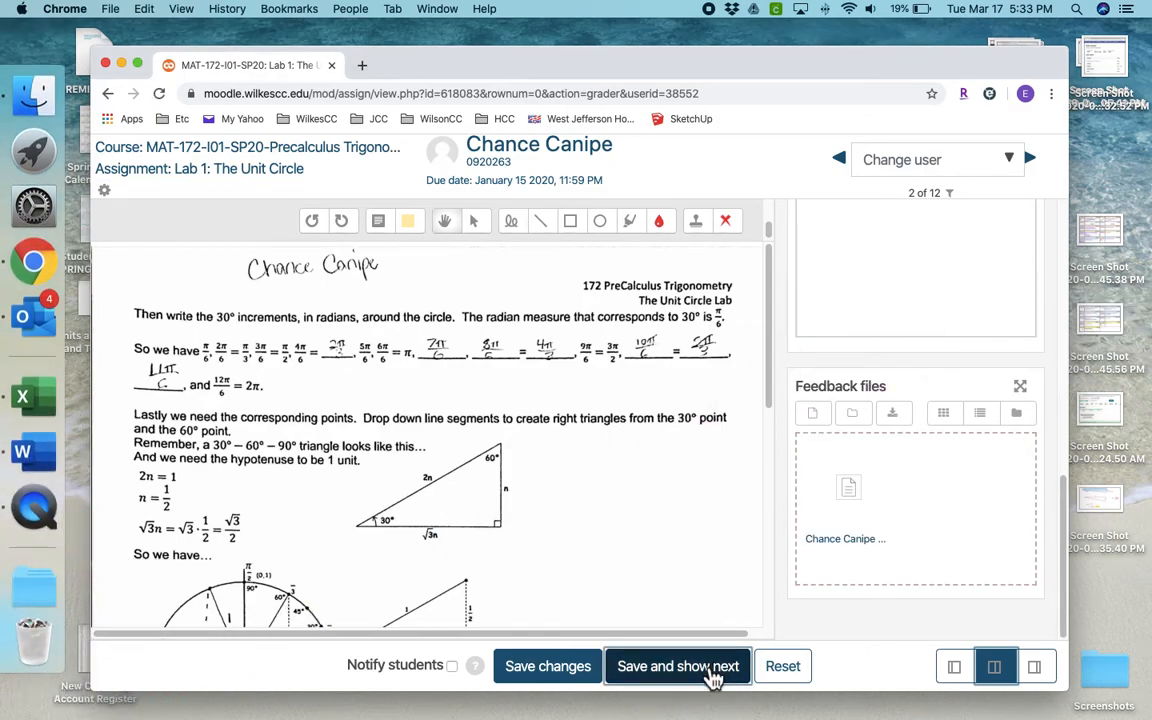
Save the current student's grade and feedback, and move on to the next student's Lab 1 submission
{"action": "left_click", "coordinate": [713, 677]}
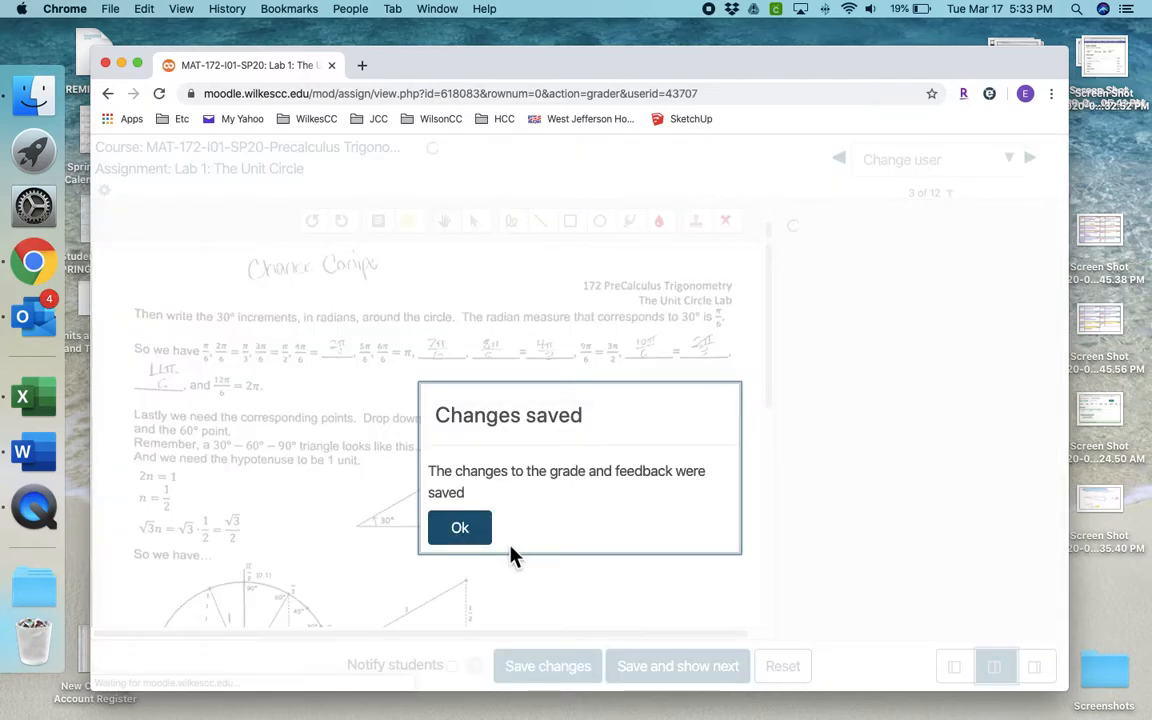
{"action": "left_click", "coordinate": [462, 530]}
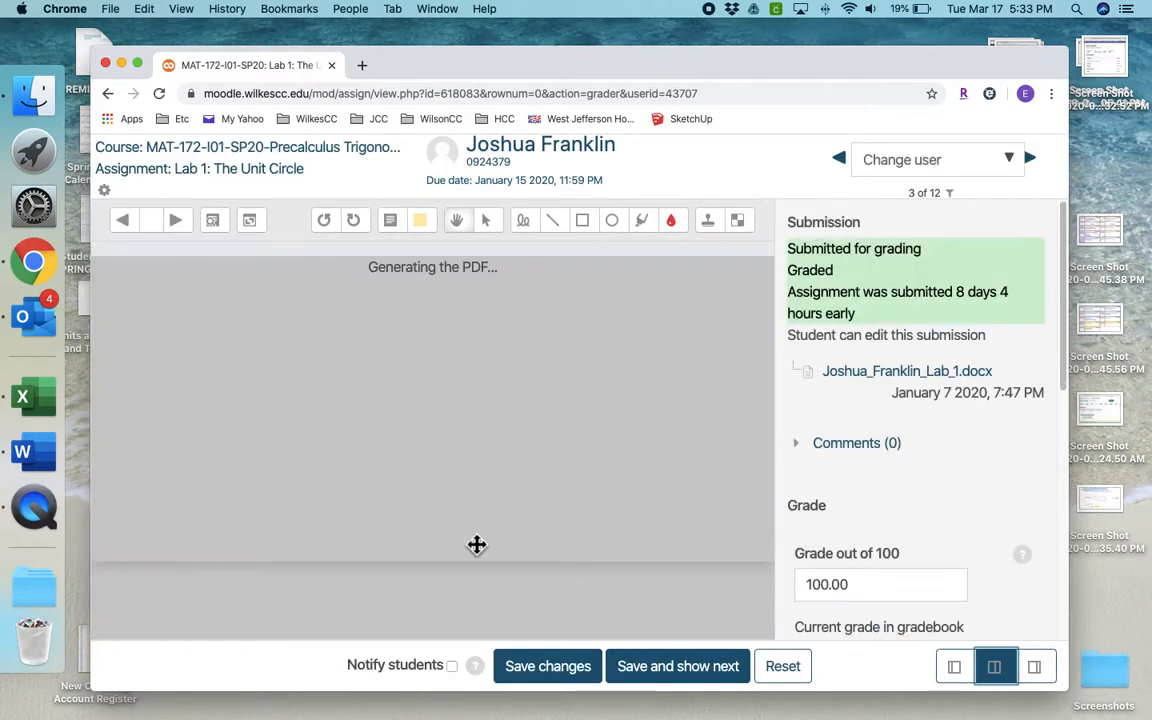